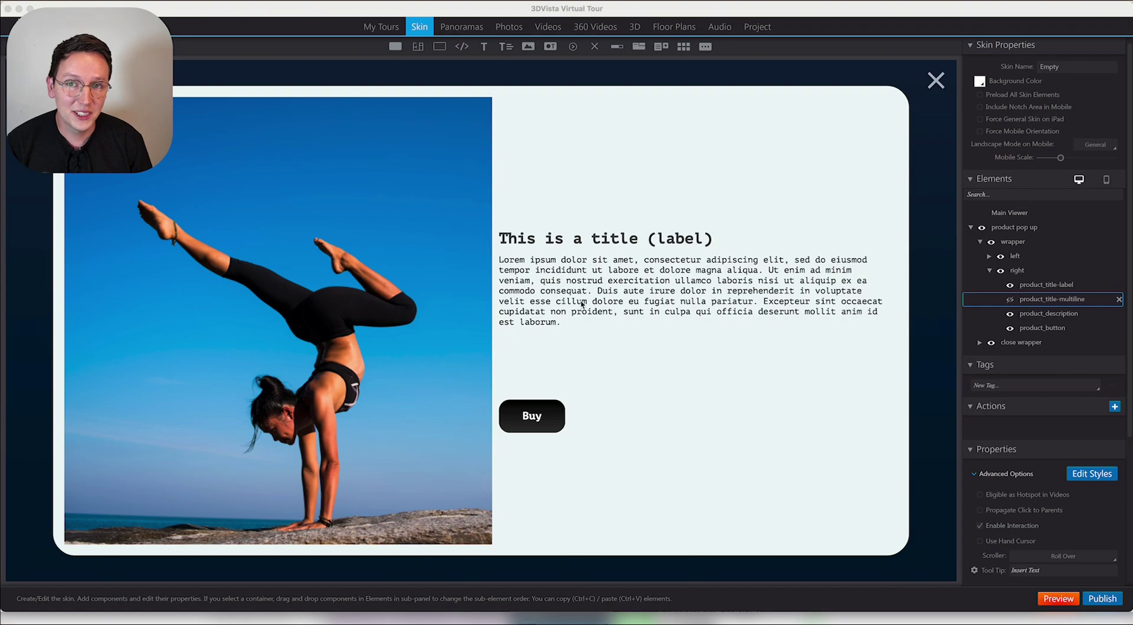
Switch from the 3DVista skin editor to the 360creators.com/skincms page in the browser.
key(super+Tab)
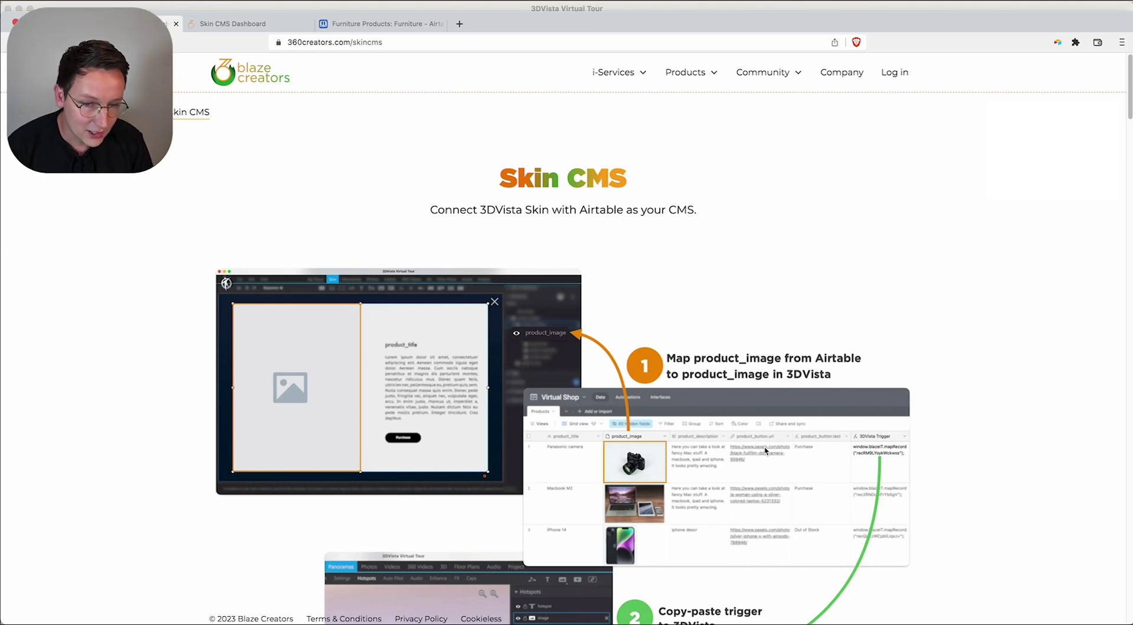
Look through the Furniture Products records in Airtable, then go back to the Skin CMS Dashboard.
scroll(714, 352, down, 8)
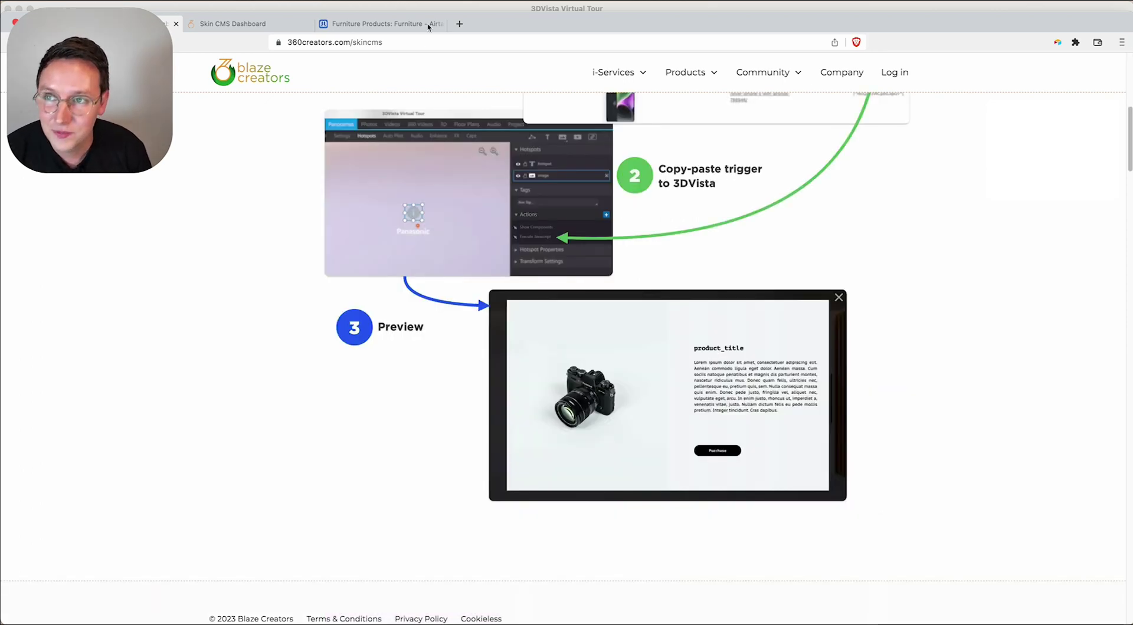
click(354, 24)
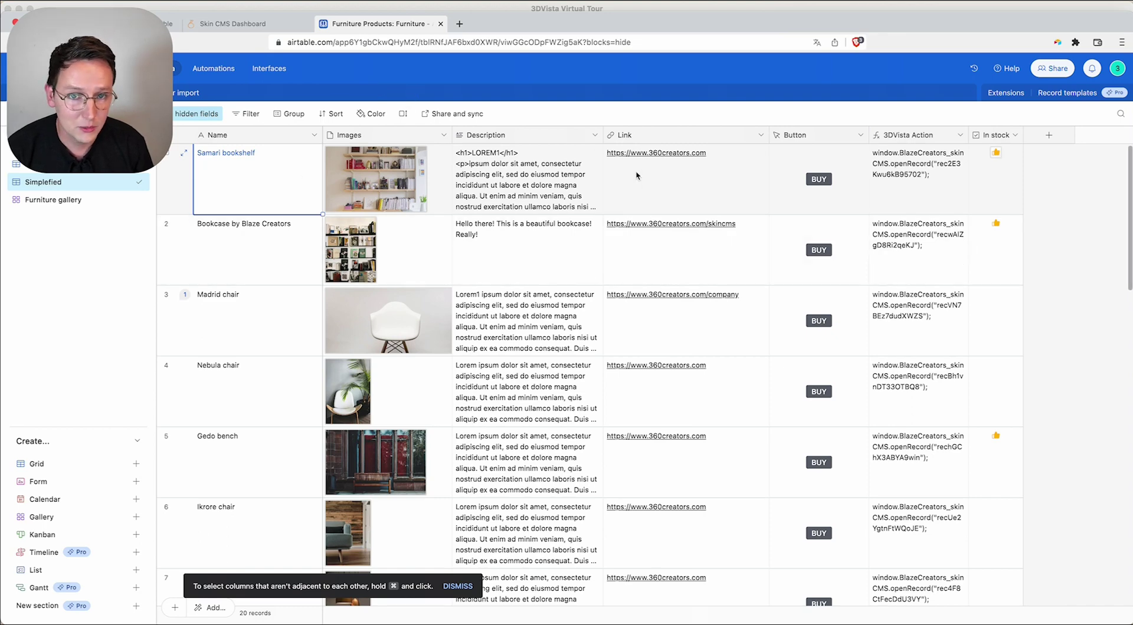
scroll(805, 287, down, 5)
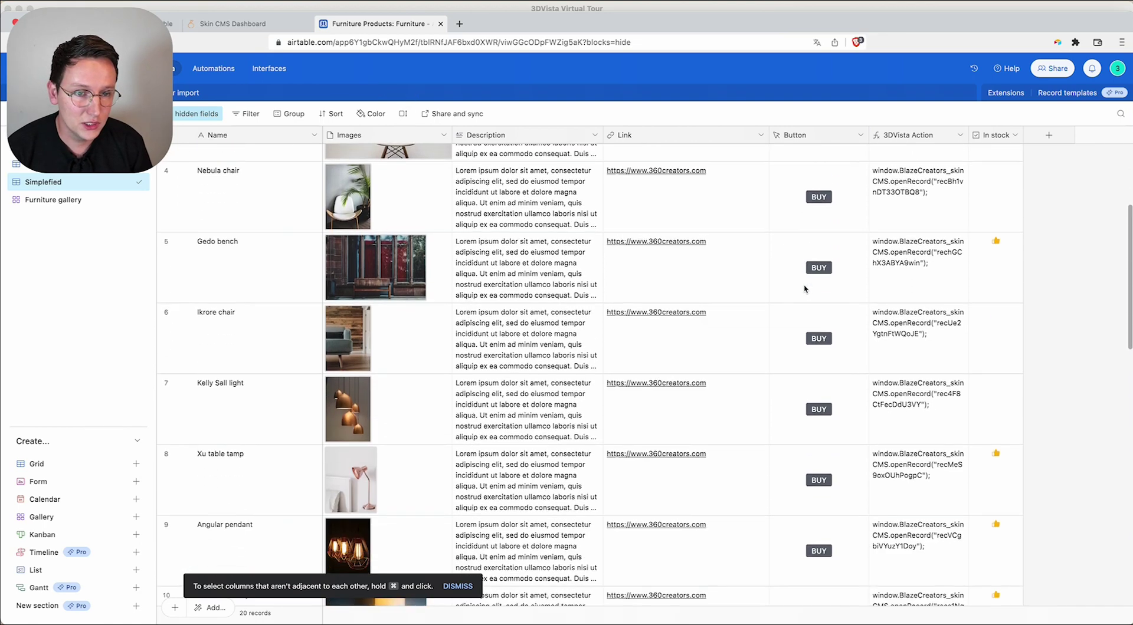
scroll(806, 287, up, 5)
click(225, 24)
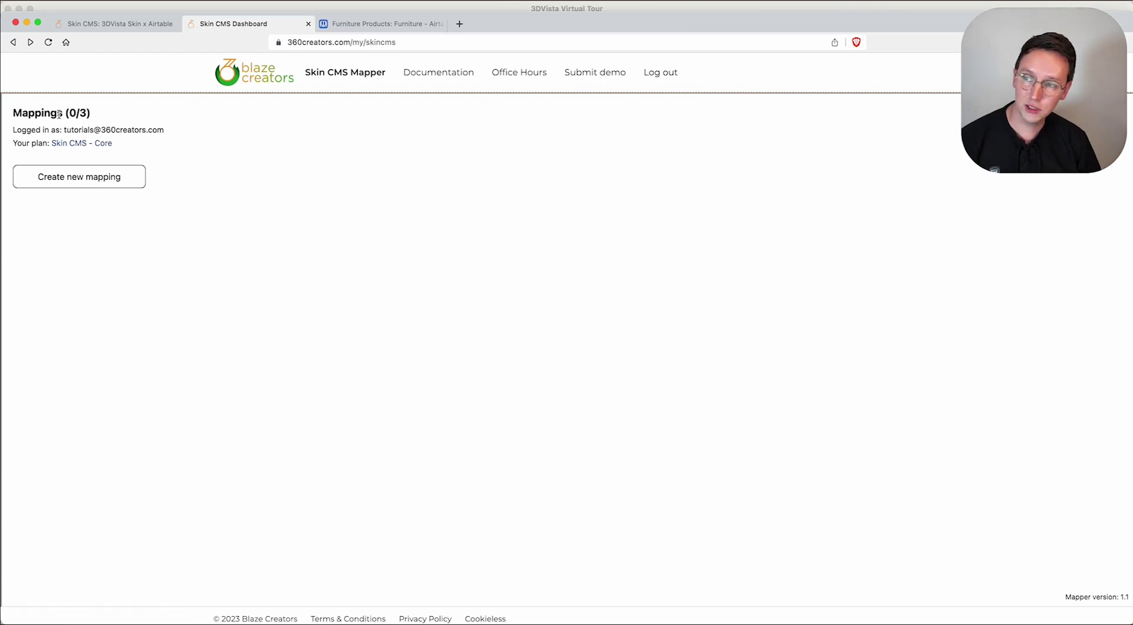
Create a new mapping named 'Furniture Mapping' and paste in the Airtable access tokens.
click(74, 179)
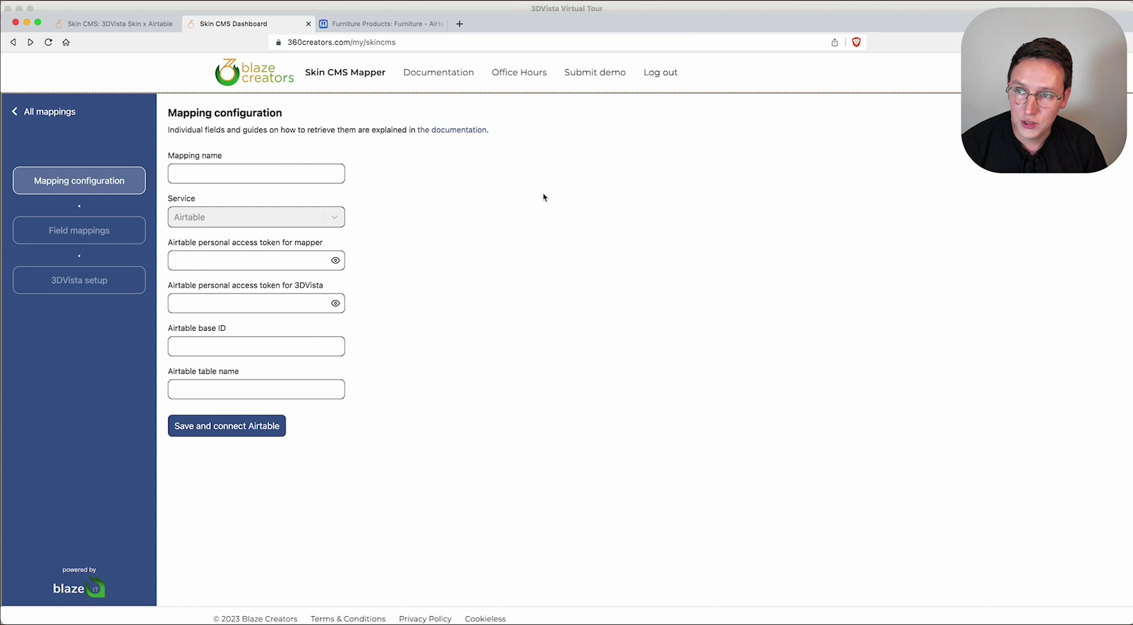
click(269, 177)
text(Fur)
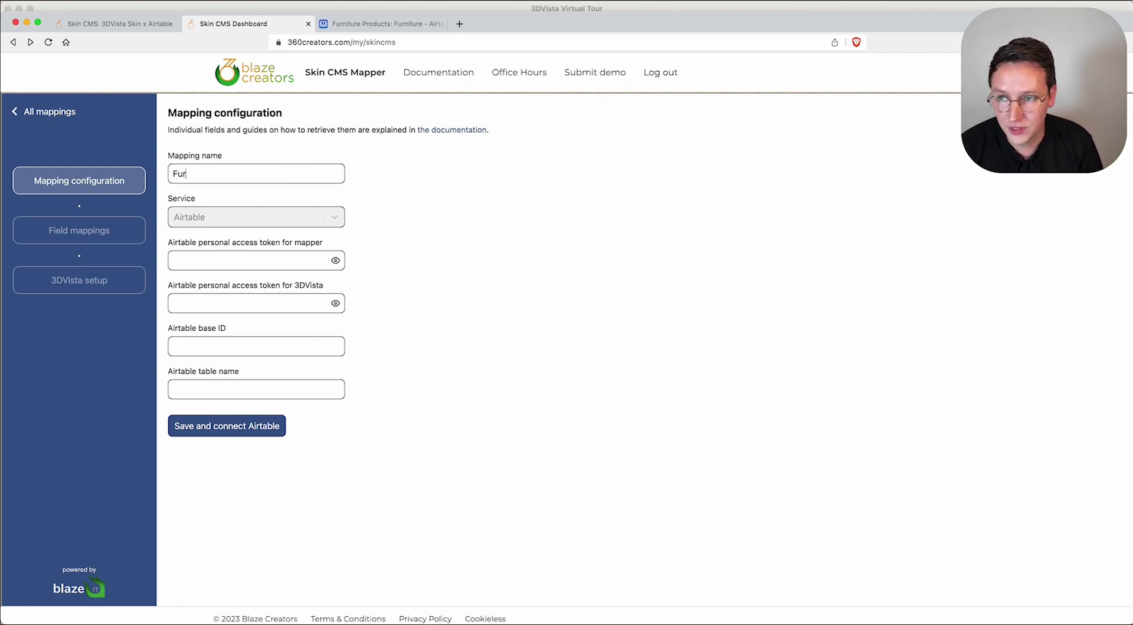
text(niture Mapping)
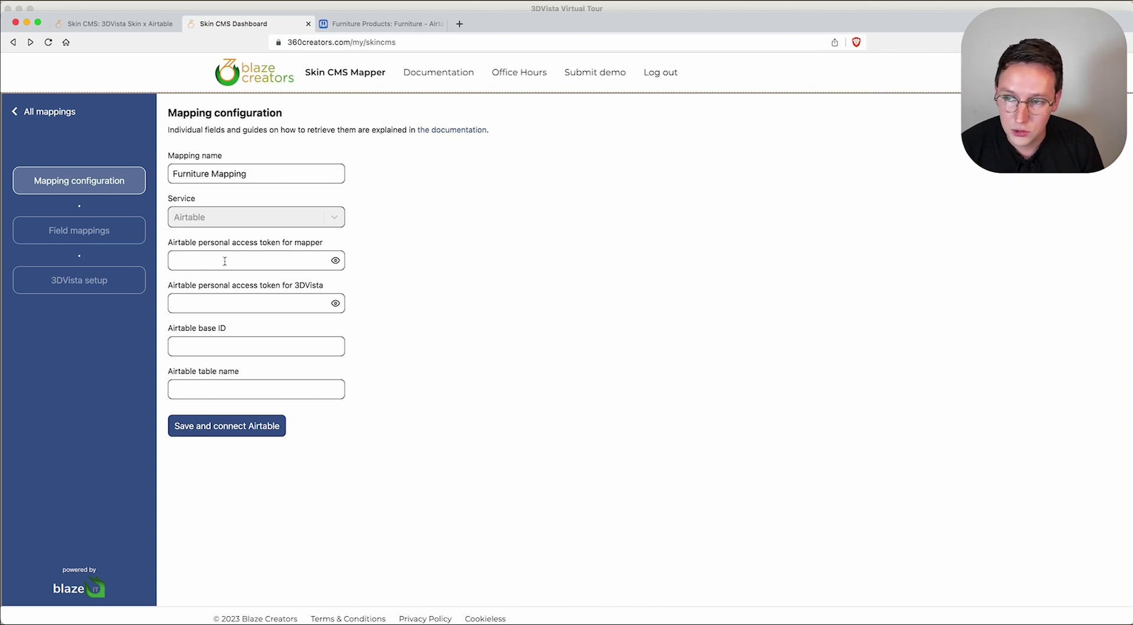
key(super+Tab)
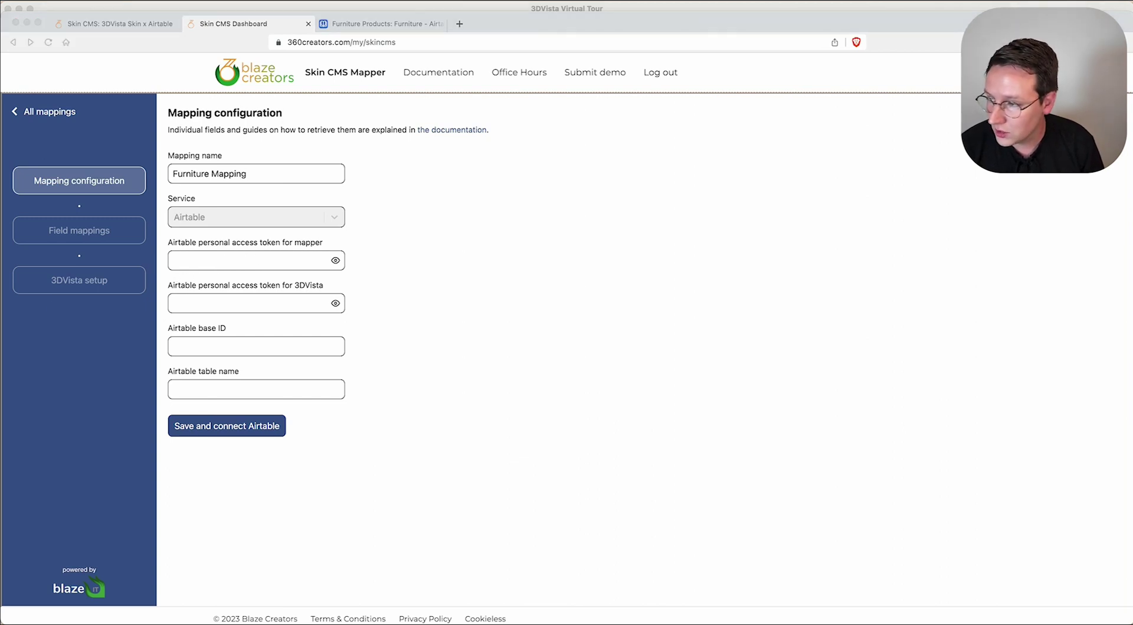
click(235, 259)
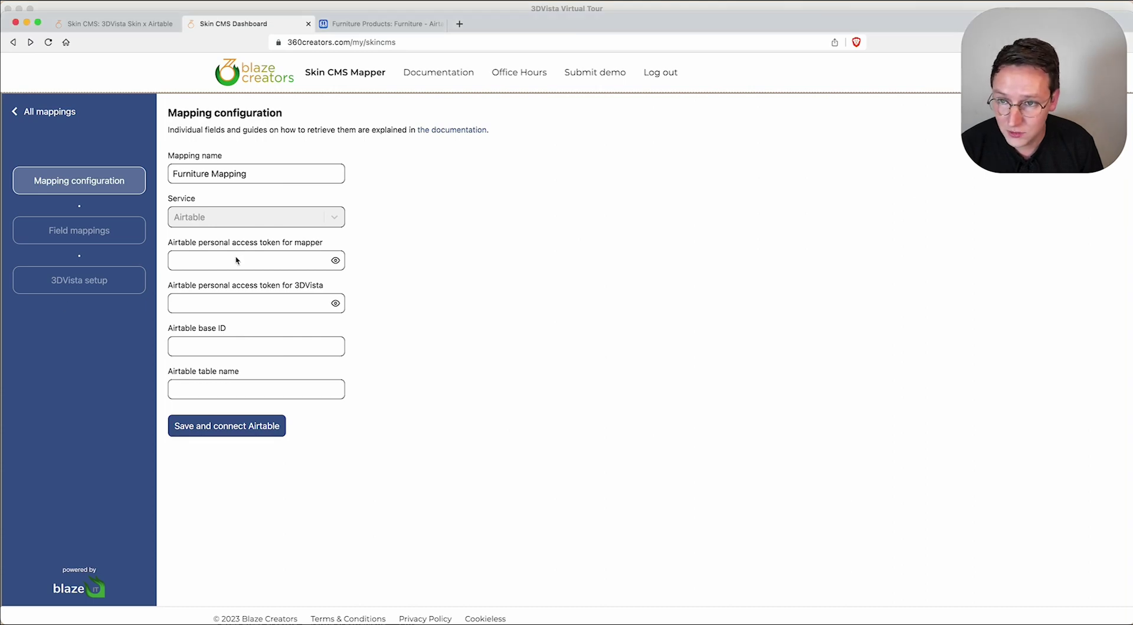
key(super+v)
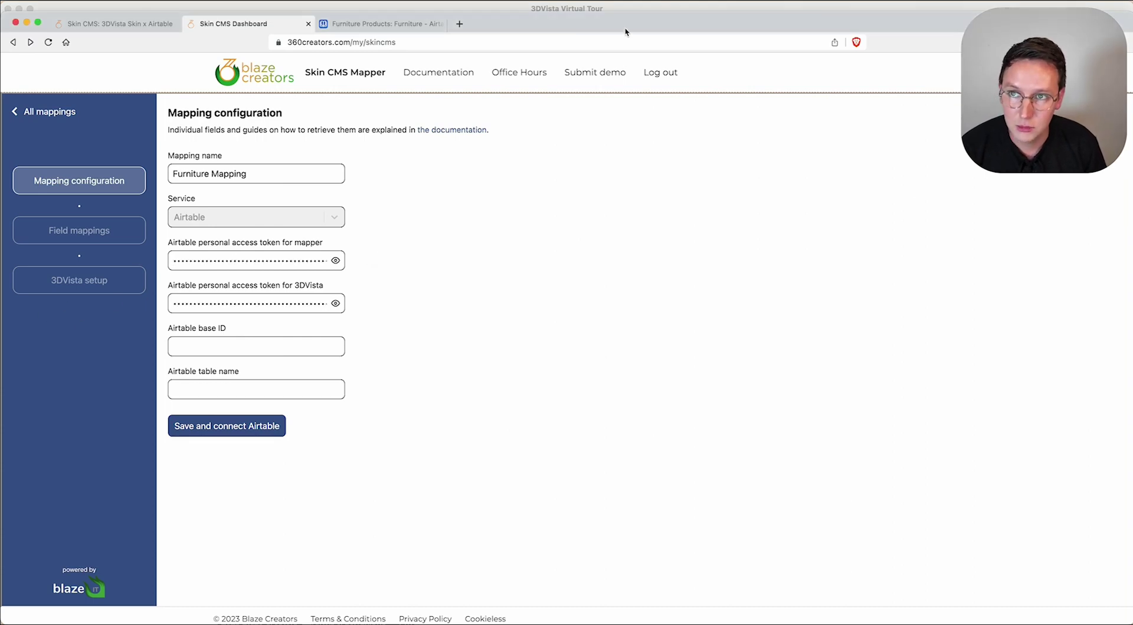
Copy the base ID from the Airtable URL into the mapping's base ID field.
click(393, 23)
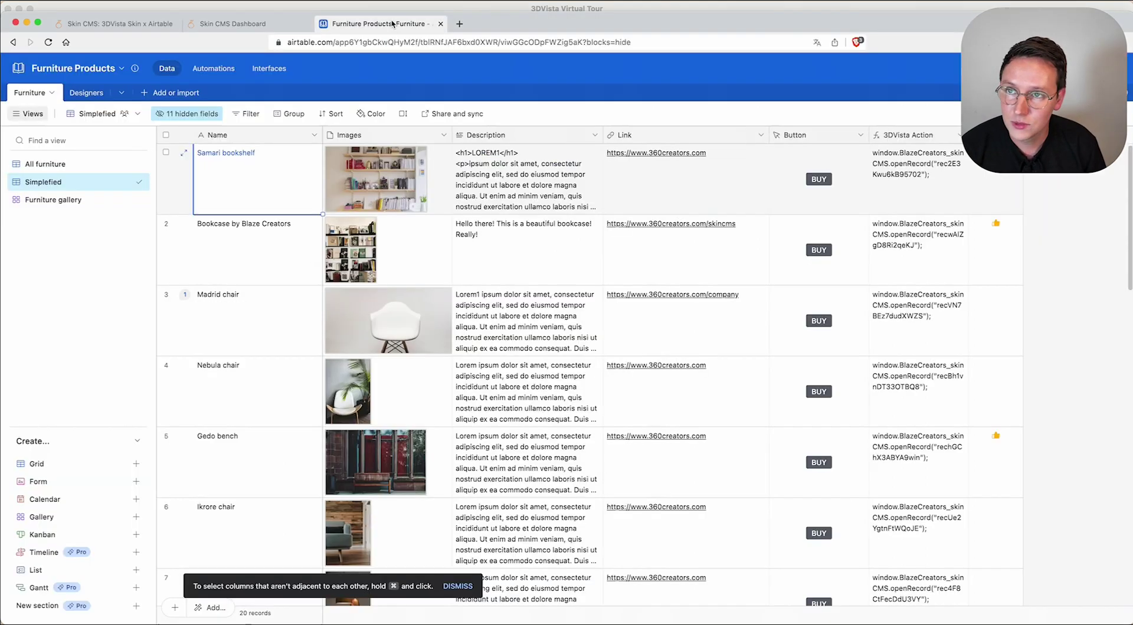
double_click(353, 42)
key(super+c)
click(258, 26)
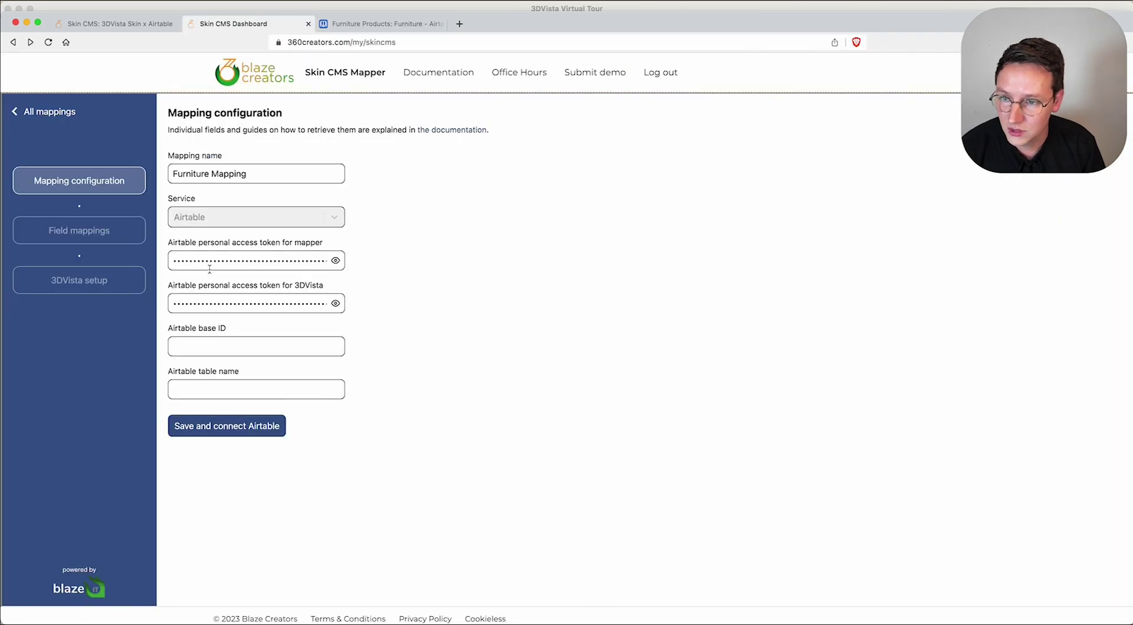
click(210, 348)
key(super+v)
Enter 'Furniture' as the table name, then save and connect to Airtable.
key(ctrl+Tab)
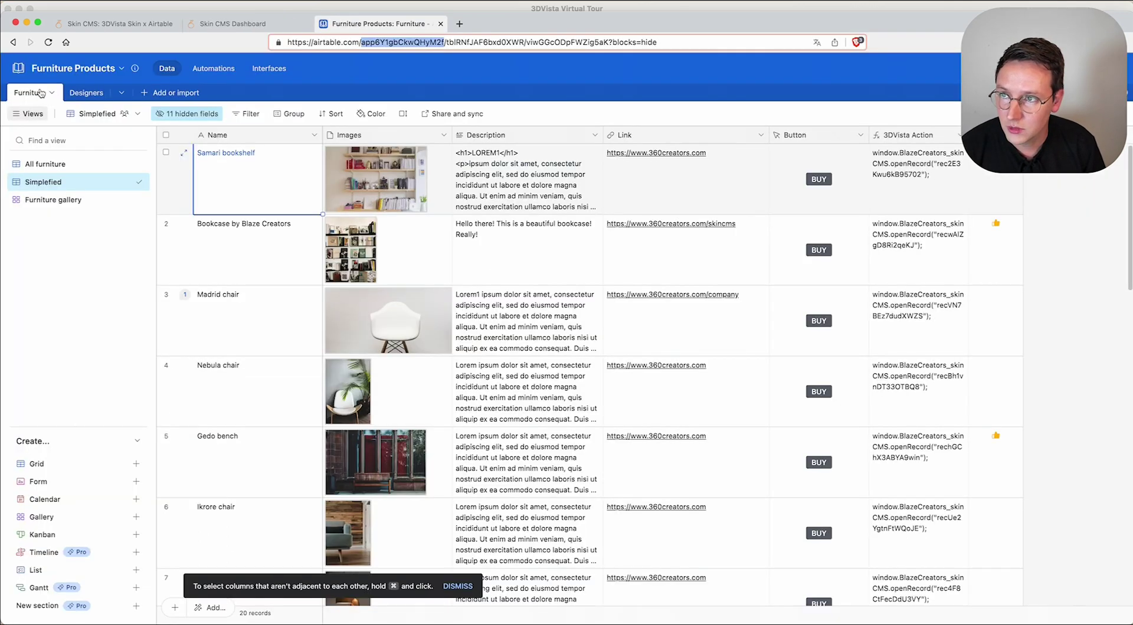
double_click(40, 93)
key(super+c)
key(ctrl+shift+Tab)
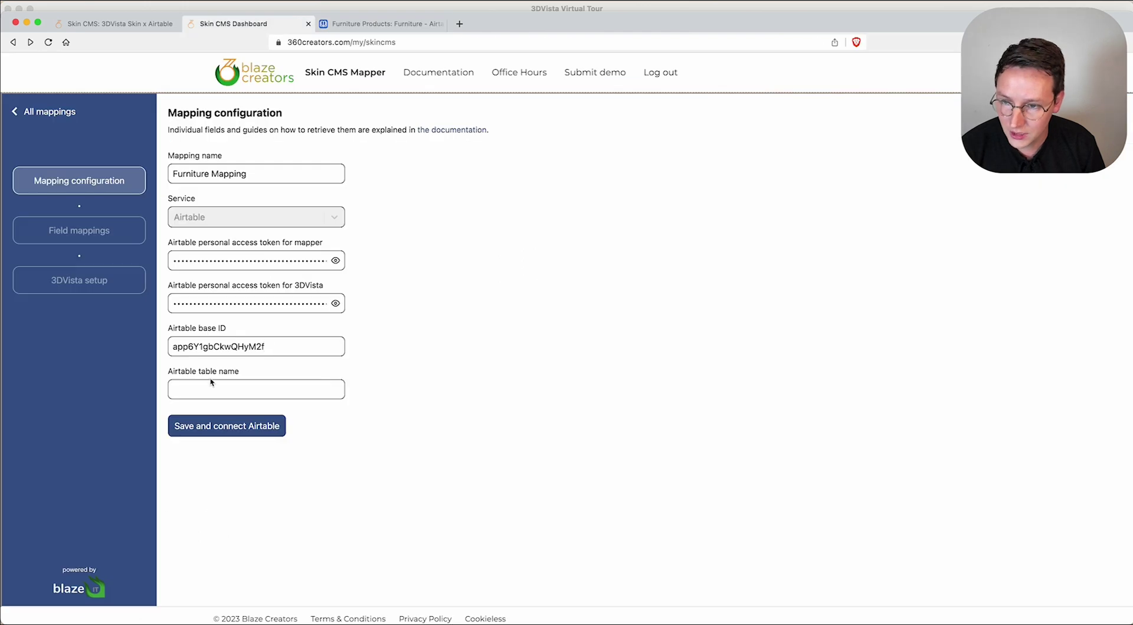
click(207, 396)
key(super+v)
click(248, 426)
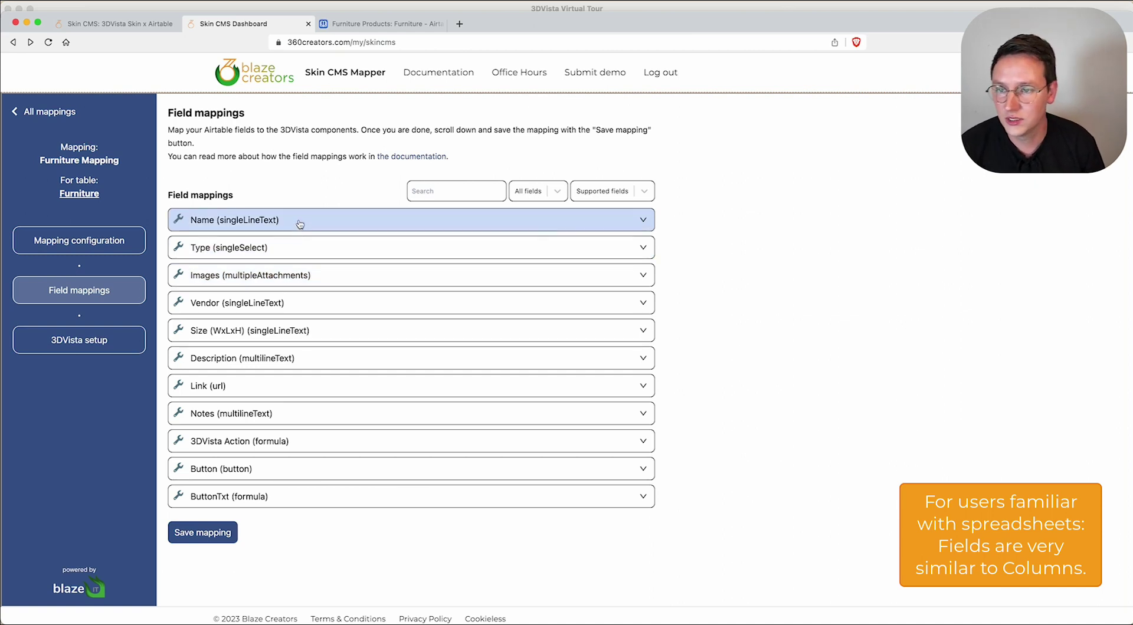
Expand the Name (singleLineText) field mapping, then bring the 3DVista window back to the front.
click(250, 222)
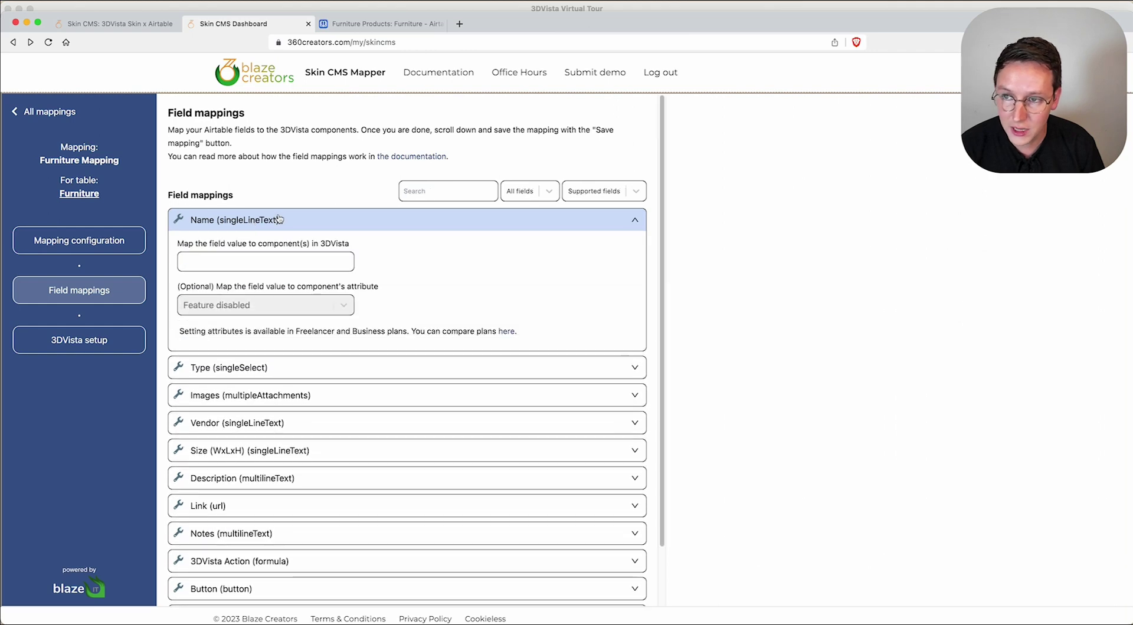
click(289, 8)
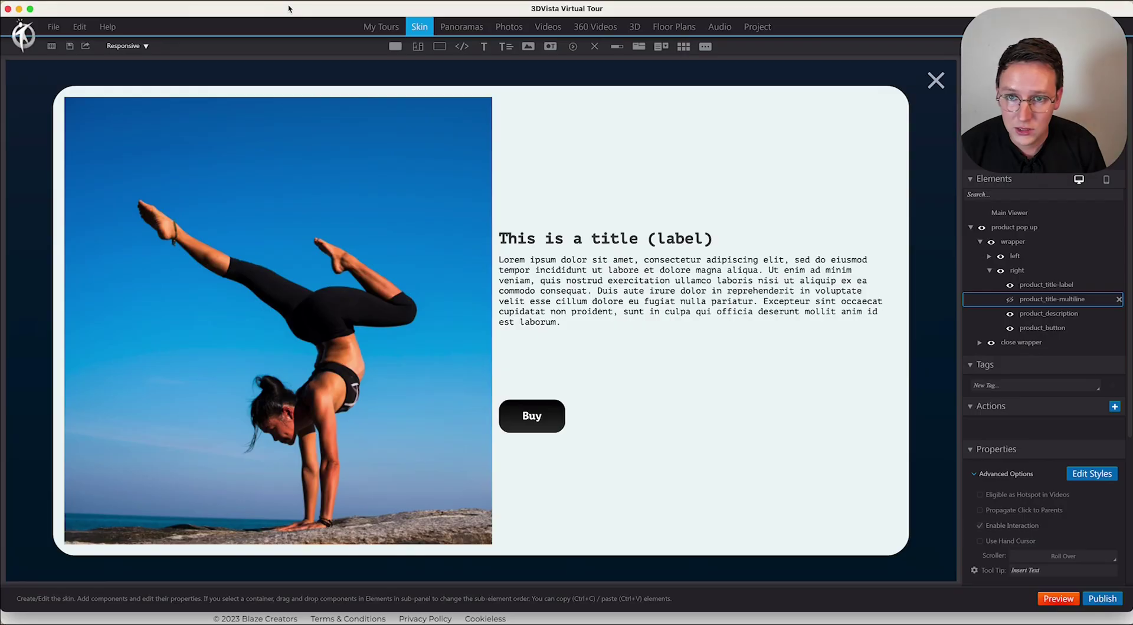
Map the Name field to the product_title-label component.
click(560, 243)
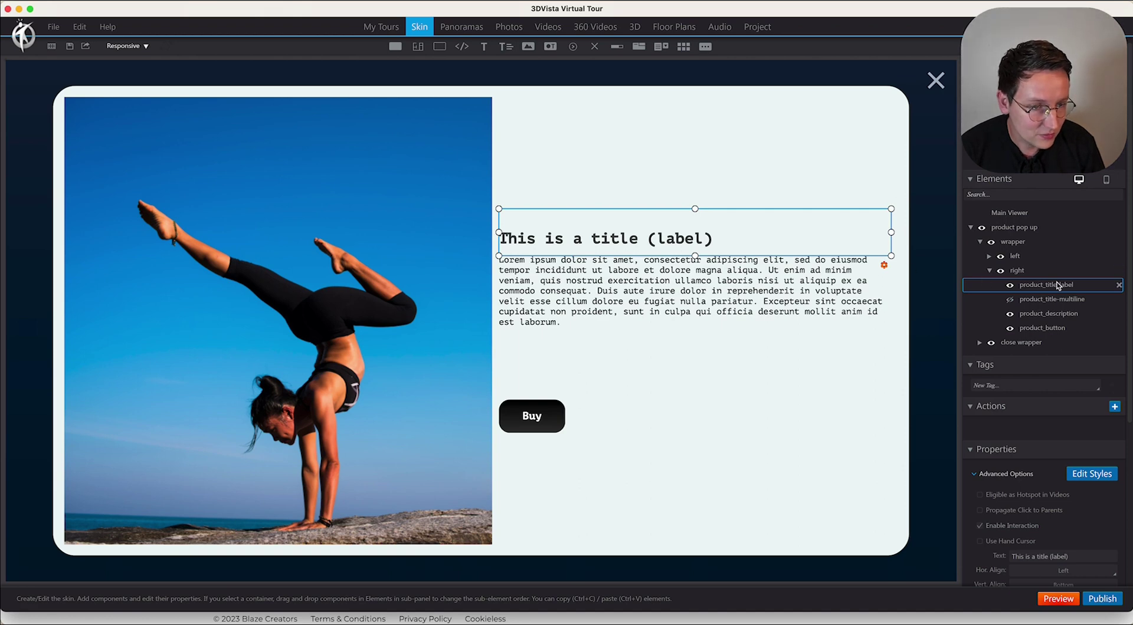
drag(1081, 283, 1005, 283)
key(super+c)
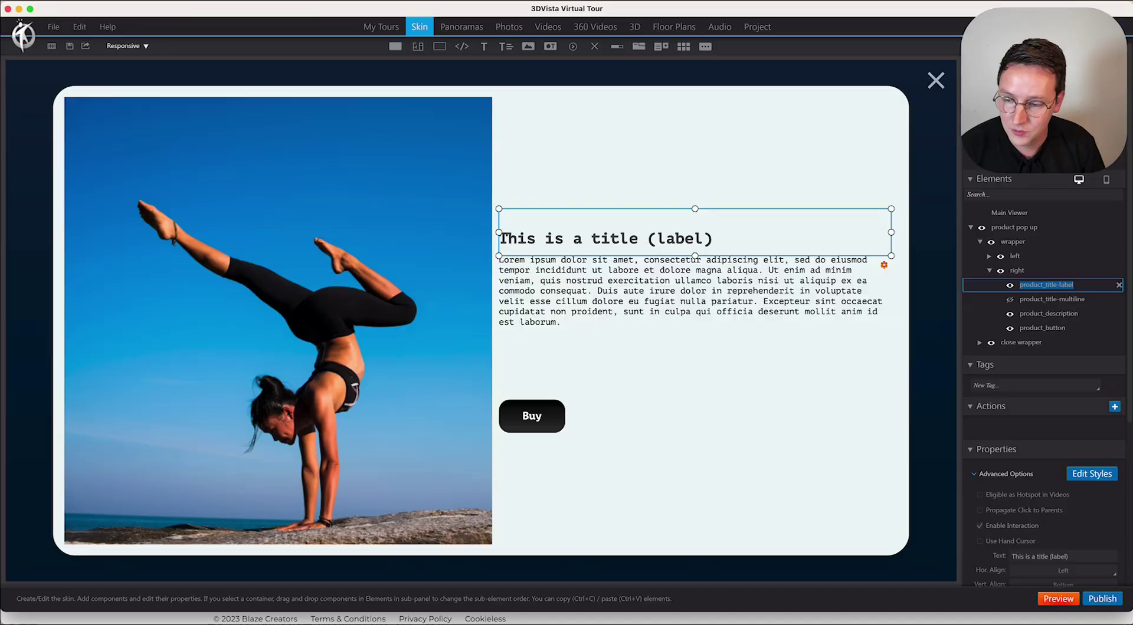
click(35, 615)
click(292, 265)
key(super+v)
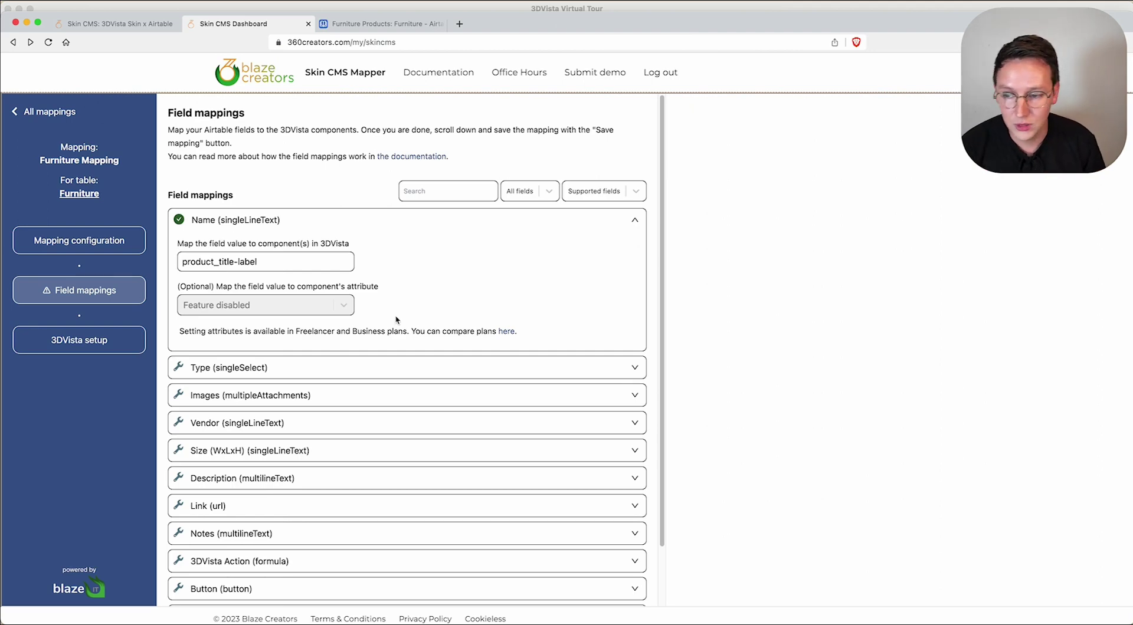
Replace the description text with PLACEHOLDER on desktop and mobile, and expand the Description mapping.
scroll(394, 322, down, 2)
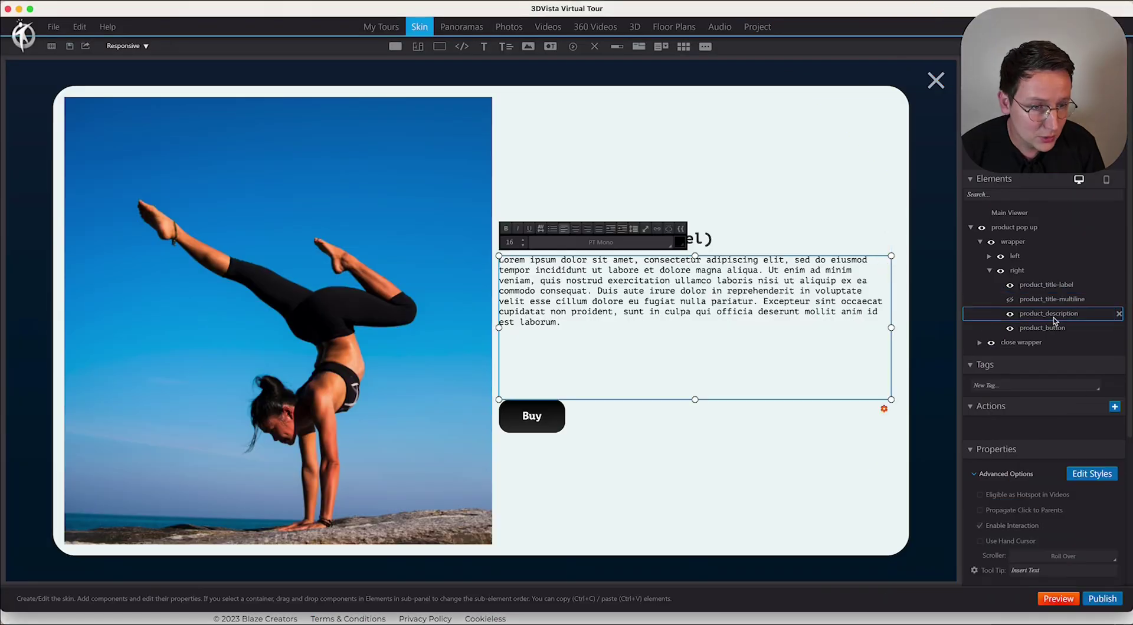
key(ctrl+a)
text(PLACEHOLDER)
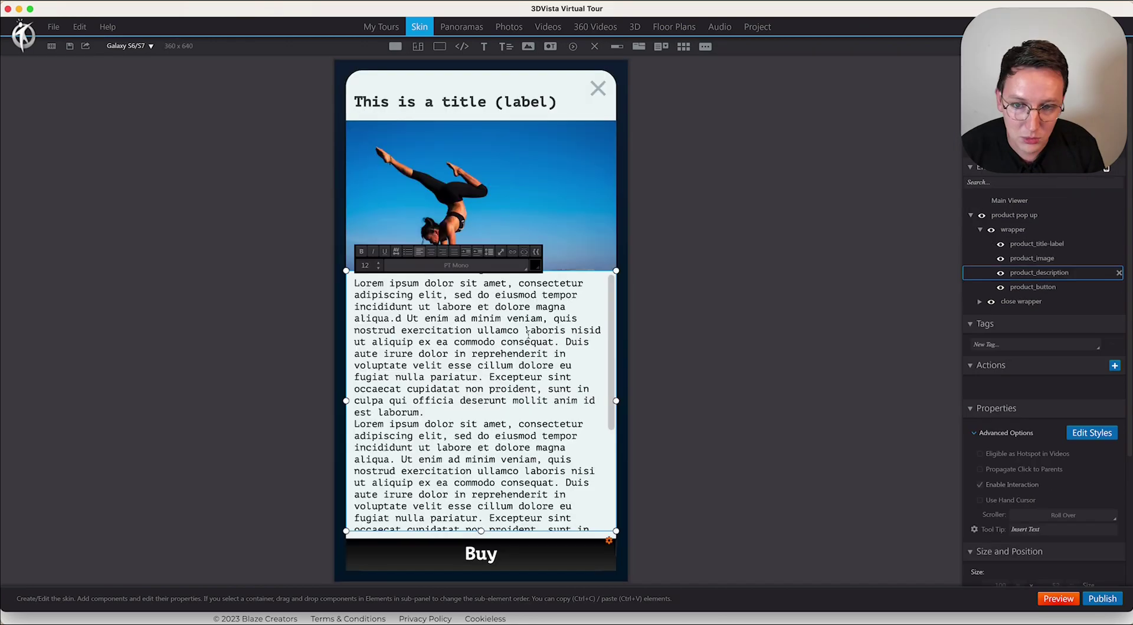
key(ctrl+a)
text(PLACEHOLDER)
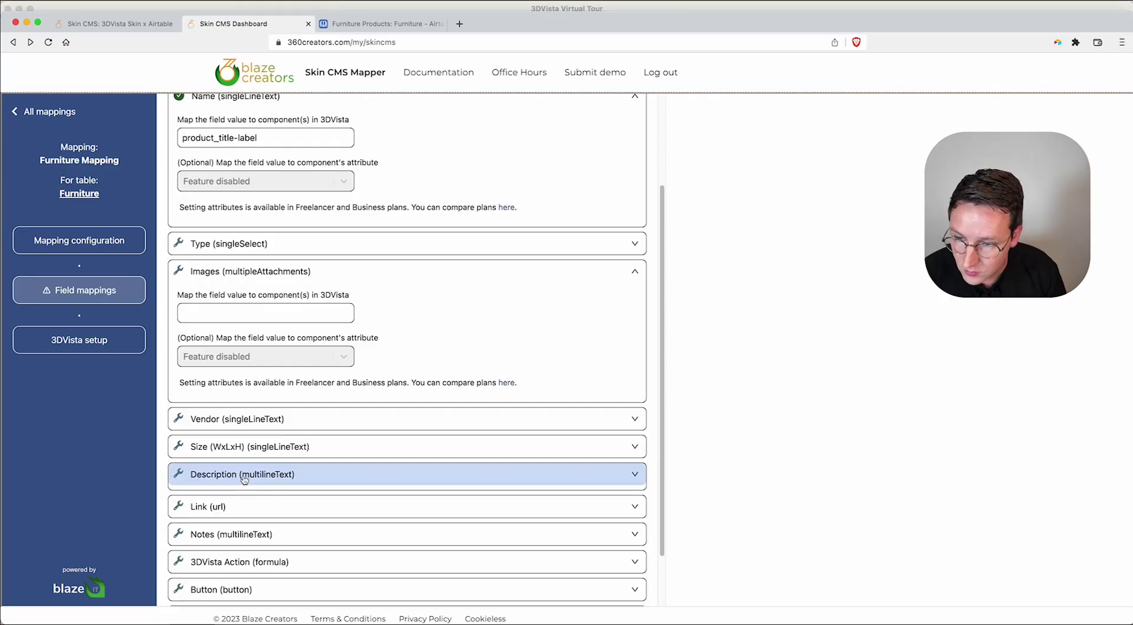
click(328, 470)
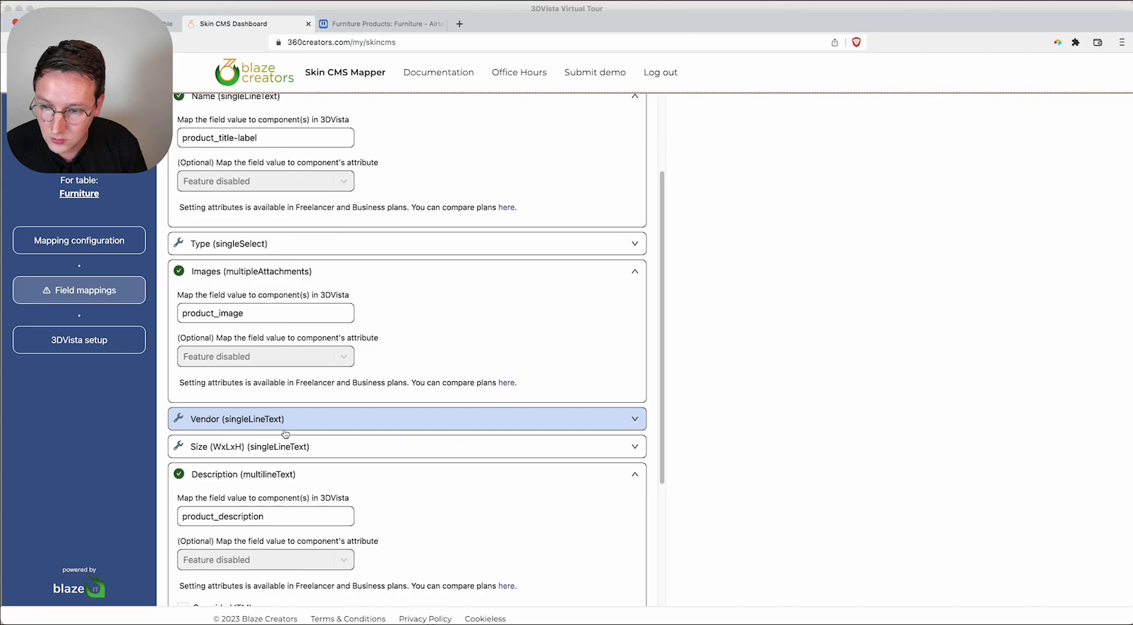
Map the Button field to product_button, then scroll down to Save mapping.
click(354, 472)
click(354, 523)
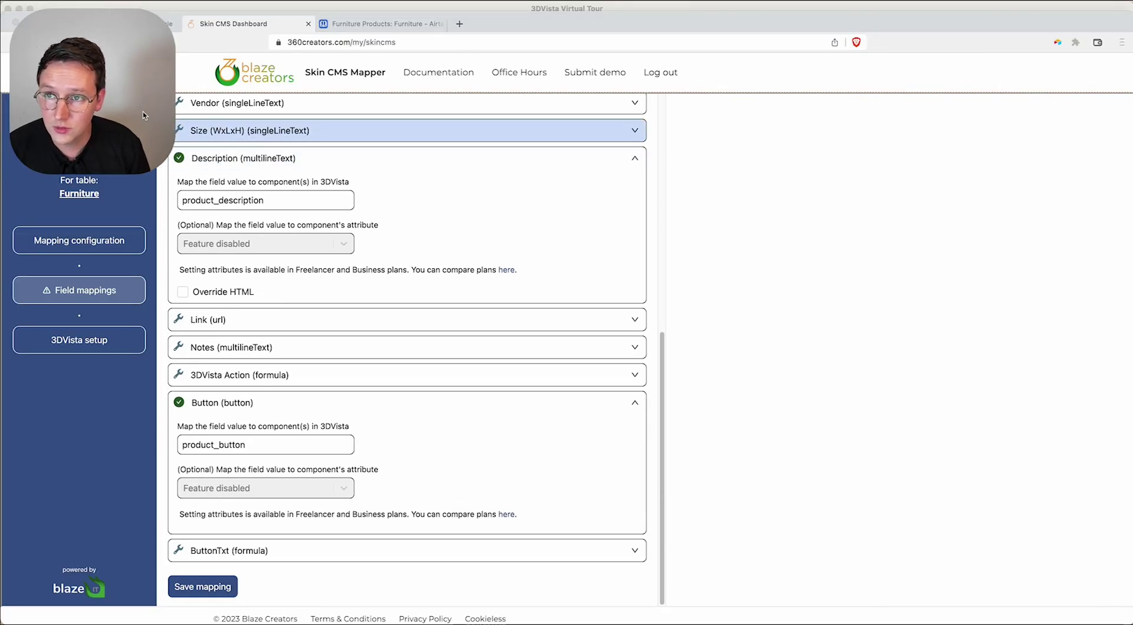
click(796, 324)
scroll(430, 260, up, 10)
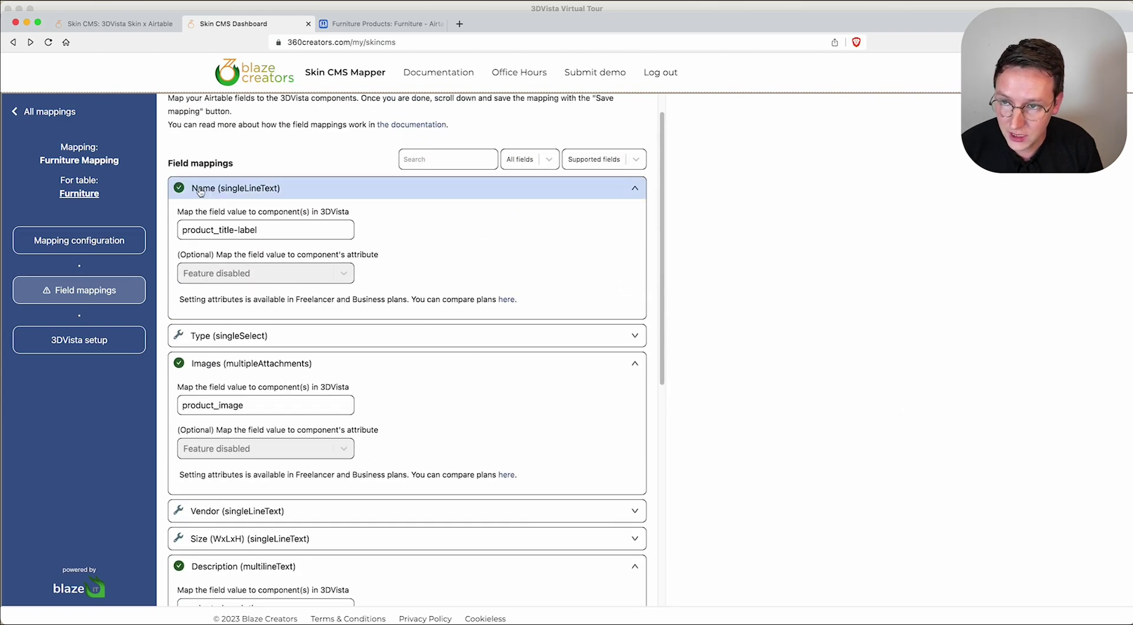
scroll(229, 236, down, 3)
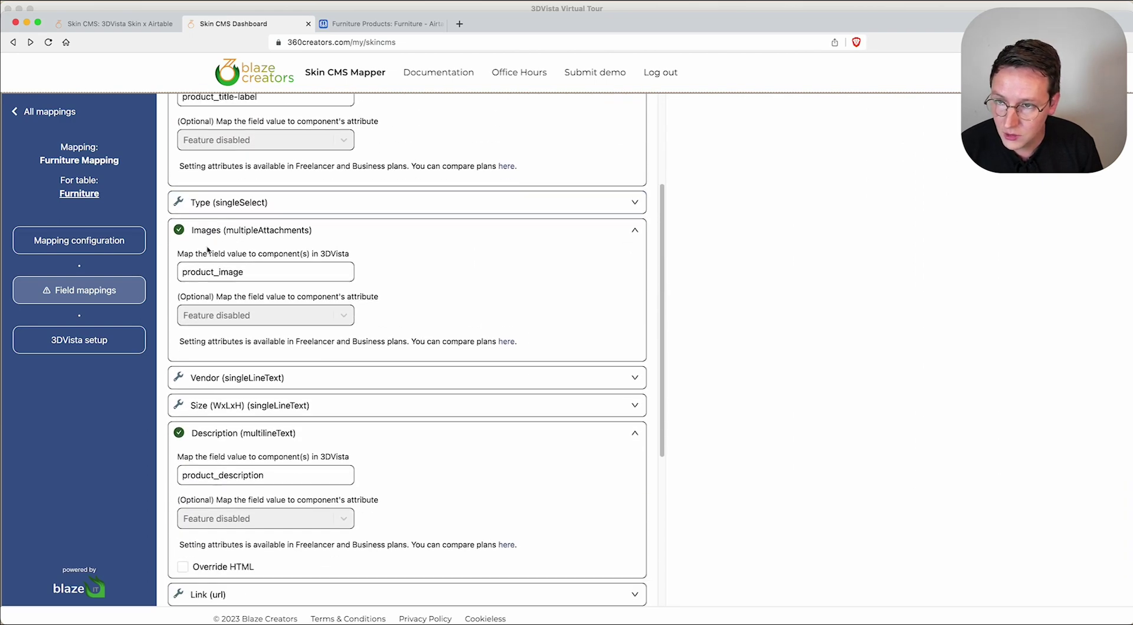
scroll(205, 271, down, 3)
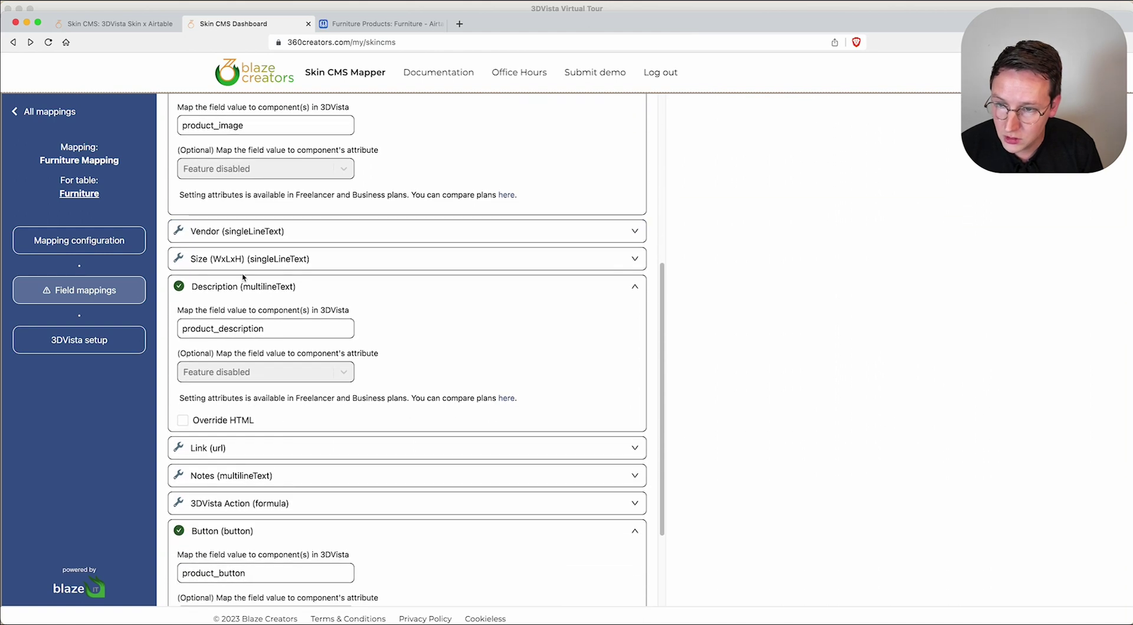
scroll(264, 356, down, 2)
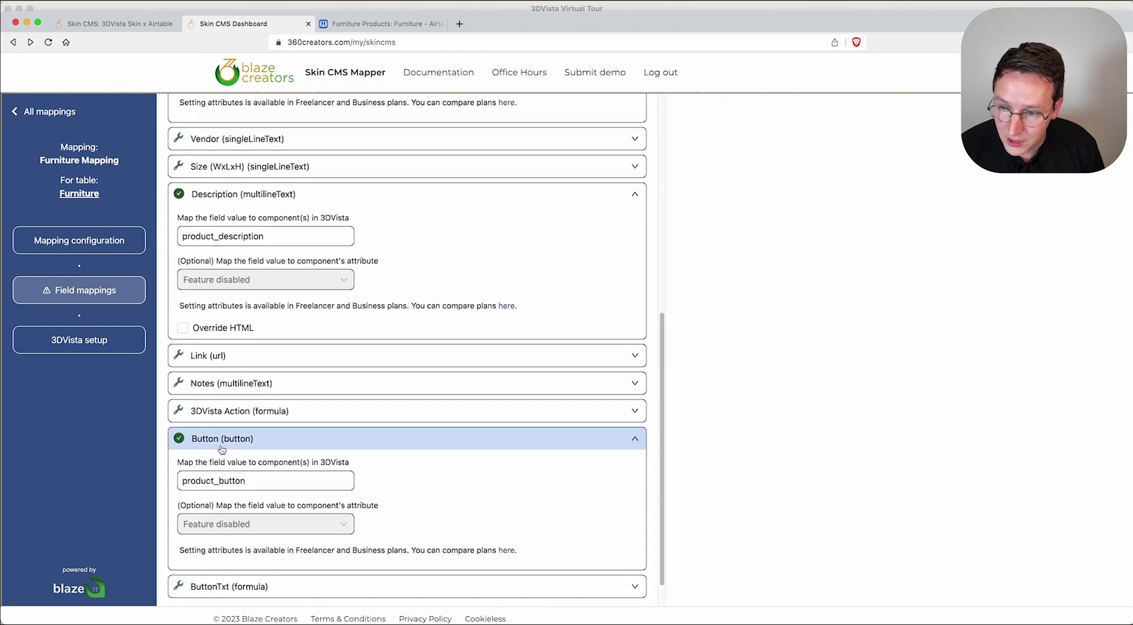
scroll(237, 417, down, 1)
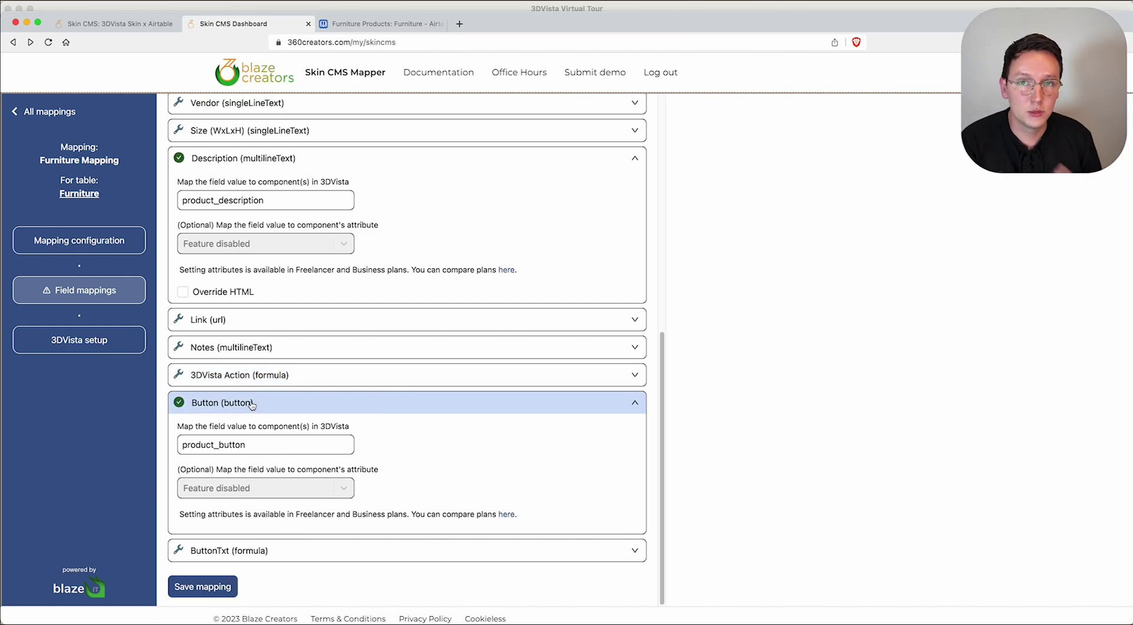
Check that the Airtable Button field uses label BUY and opens each record's Link URL, leaving it unchanged.
click(384, 24)
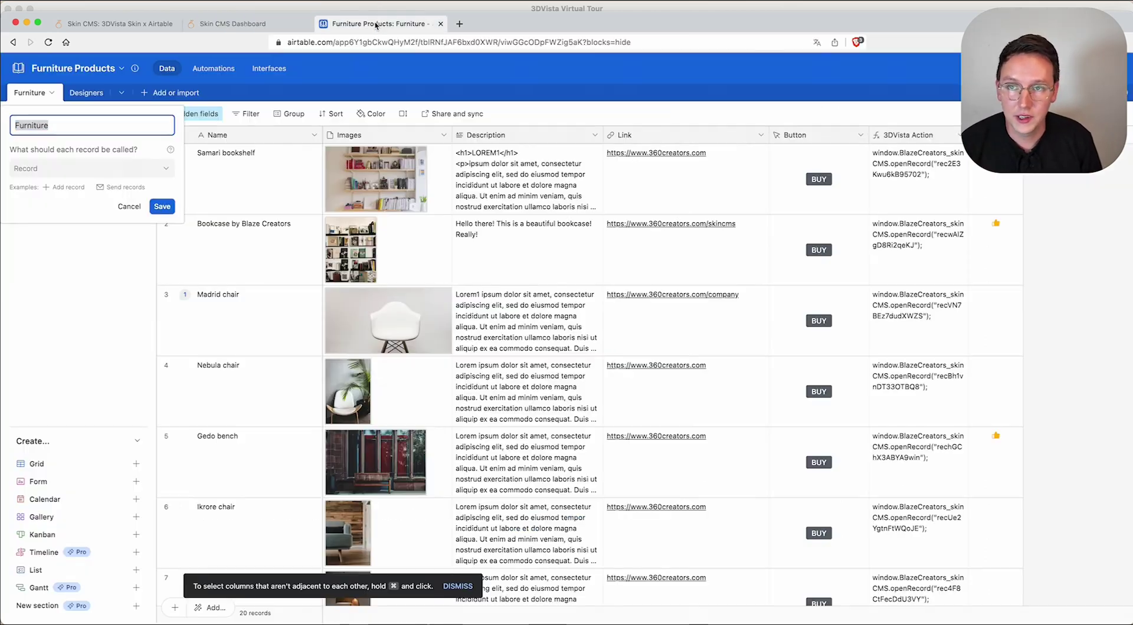
double_click(756, 131)
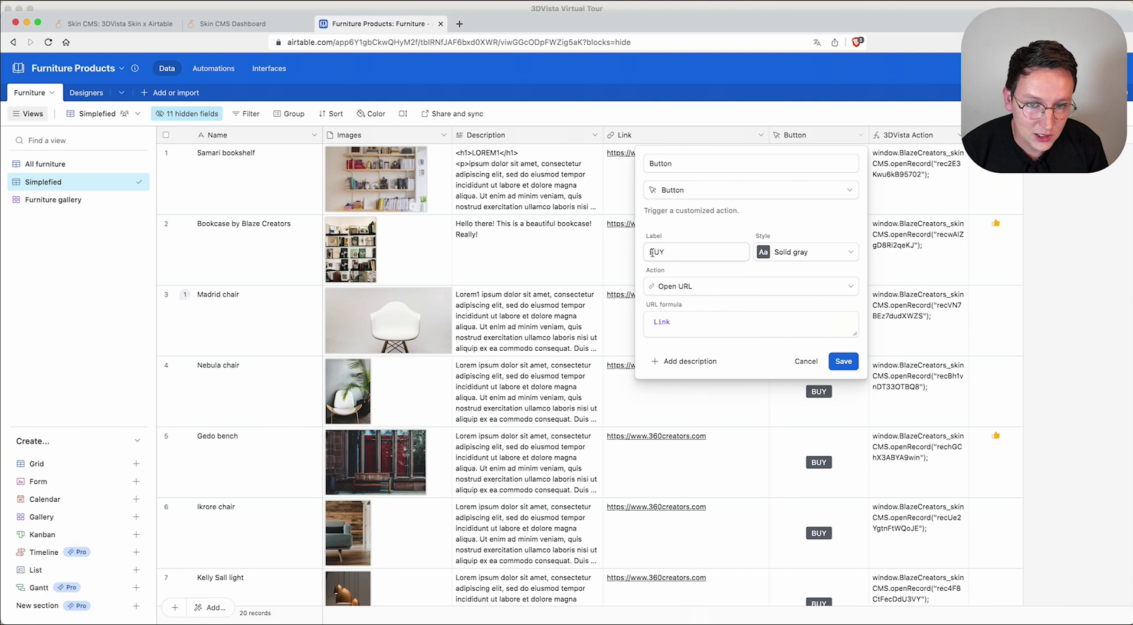
double_click(651, 252)
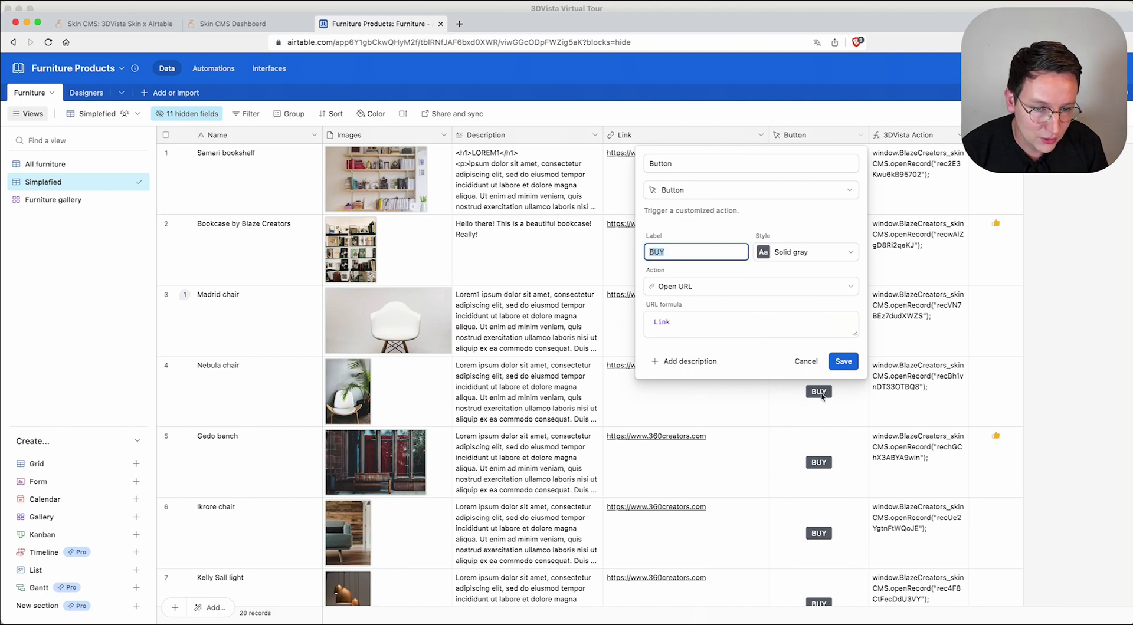
double_click(662, 322)
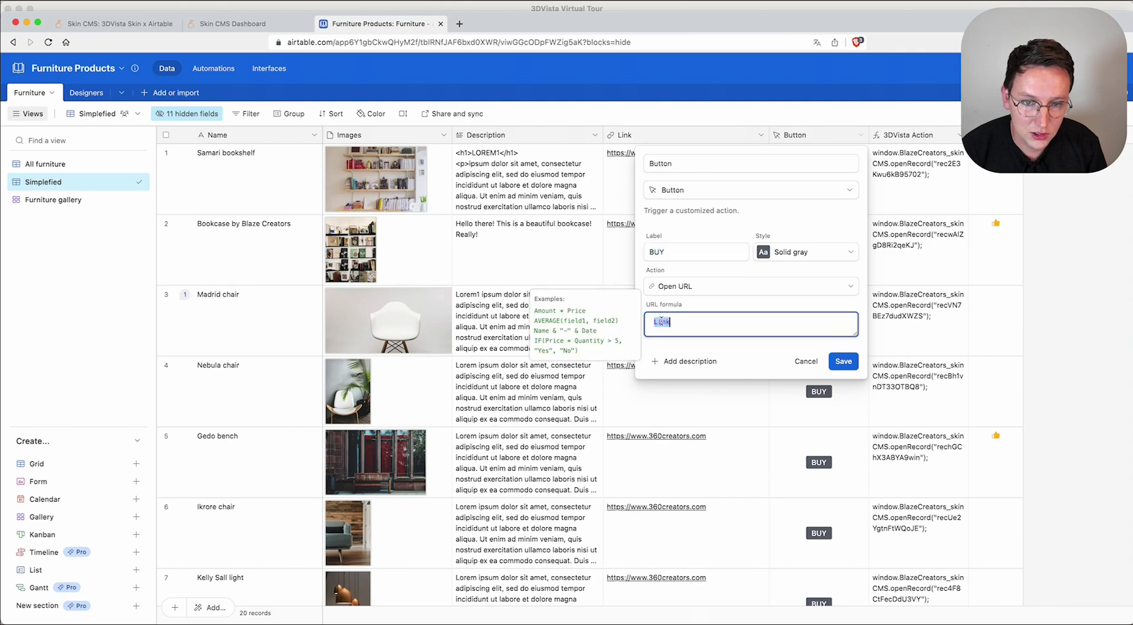
click(650, 118)
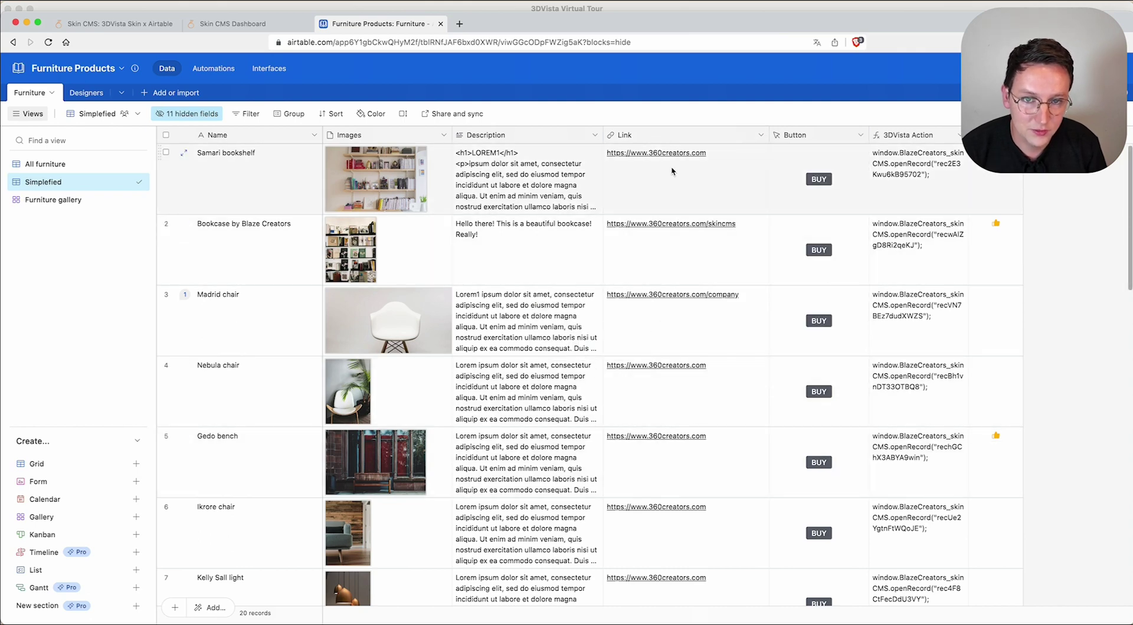
Save the Furniture Mapping in Skin CMS Mapper.
click(239, 24)
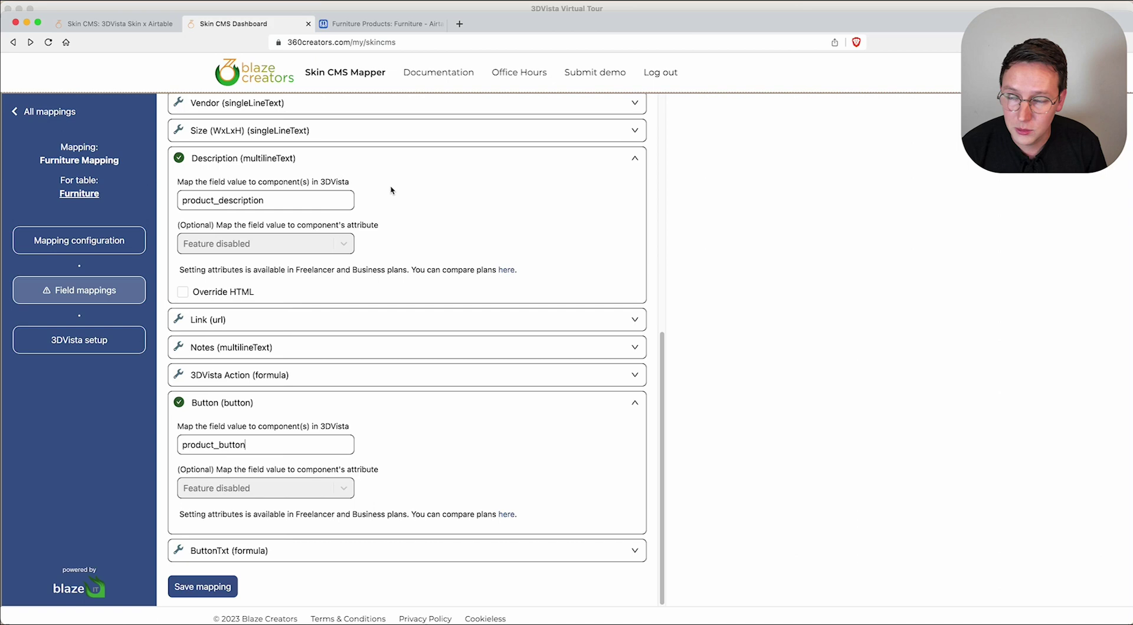
scroll(245, 312, up, 8)
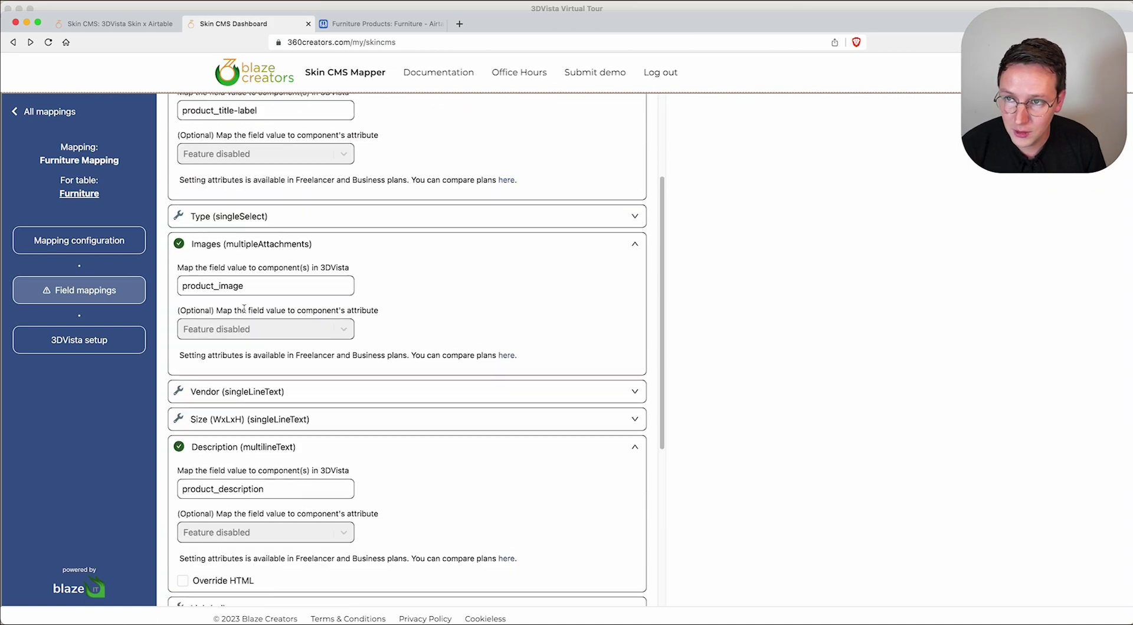
scroll(245, 313, down, 8)
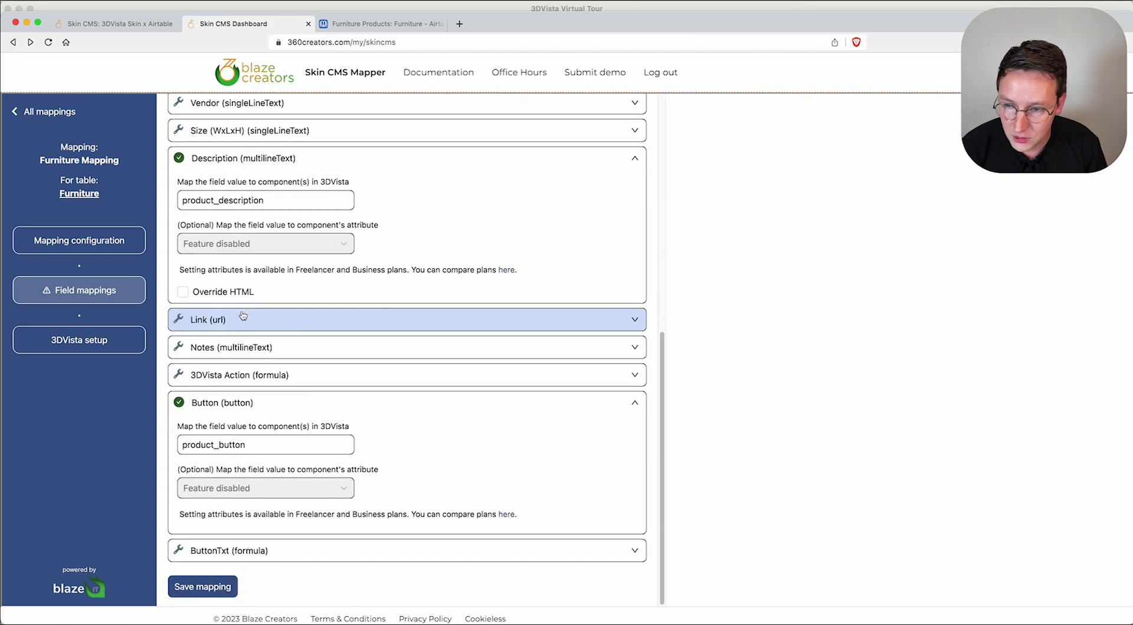
click(214, 592)
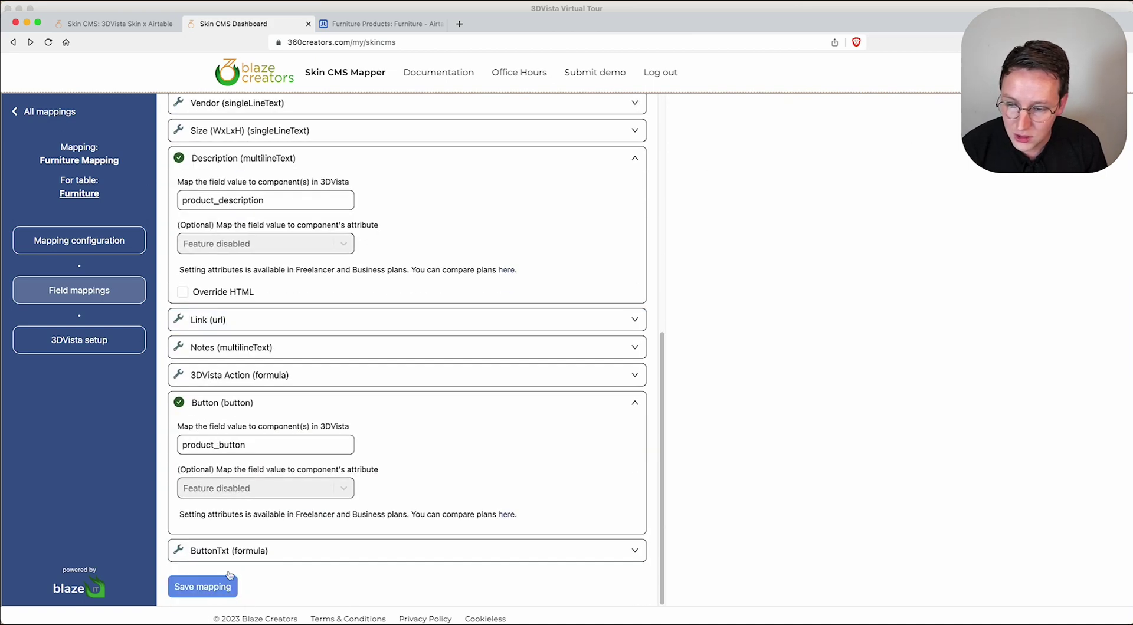
Copy the 3DVista code from the 3DVista setup step and switch to 3DVista.
click(112, 346)
click(239, 230)
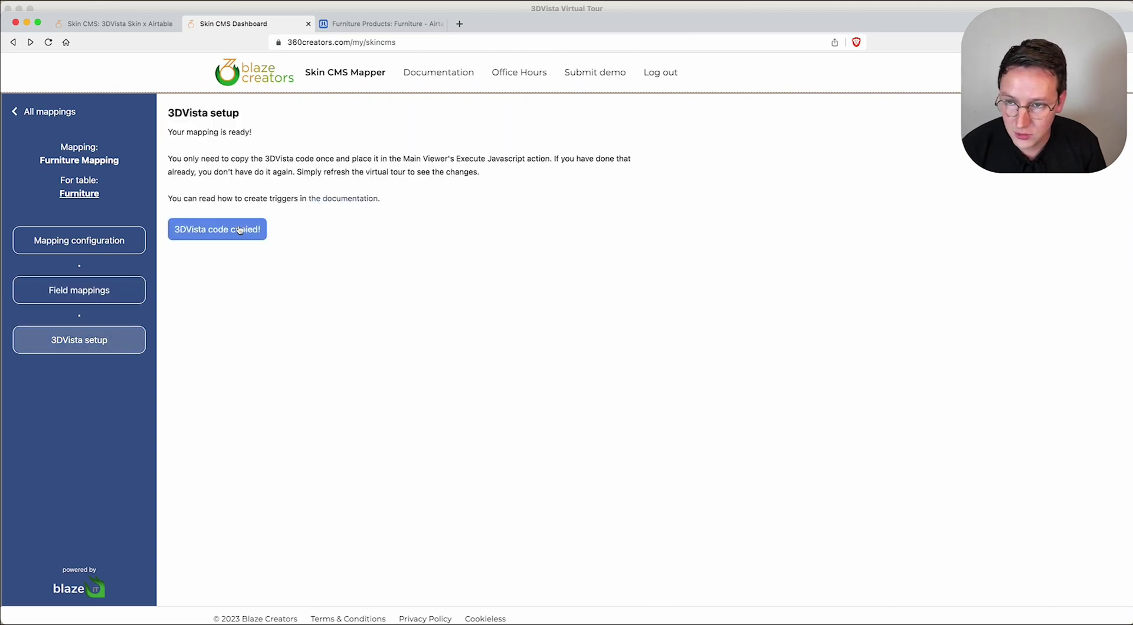
click(429, 4)
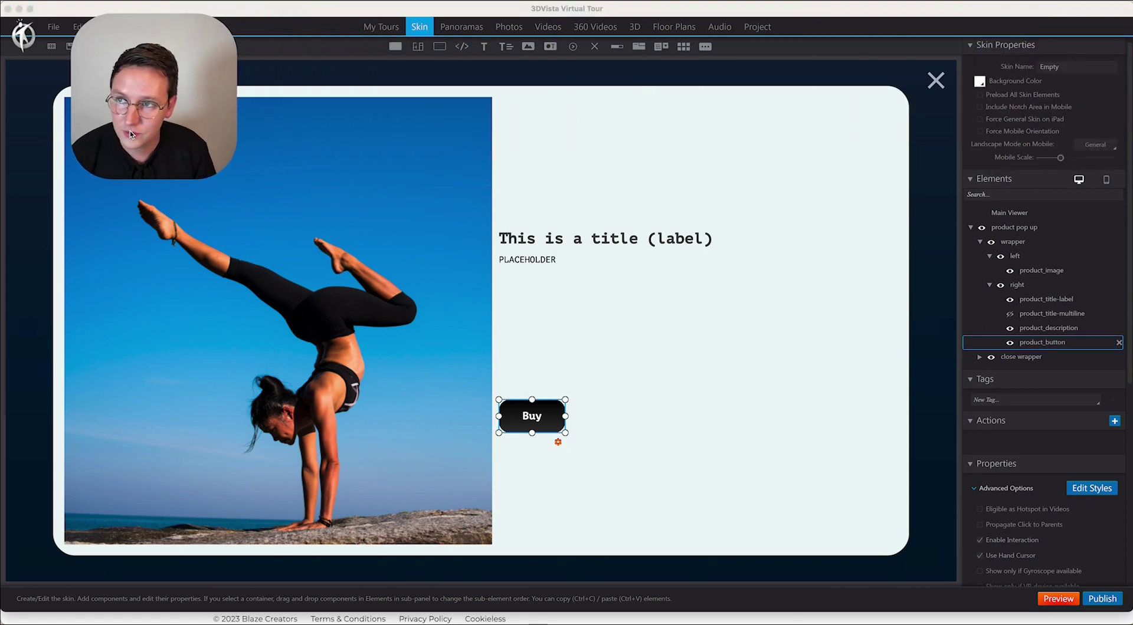
Add an Execute Javascript action to the Main Viewer triggered On Initialization.
click(1013, 216)
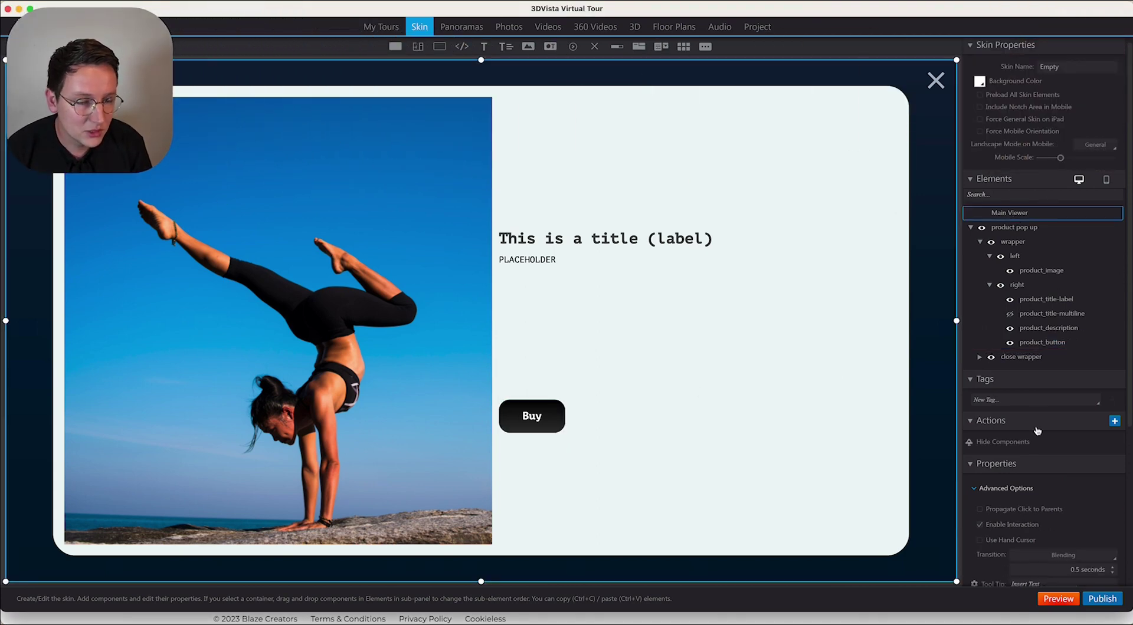
click(1114, 420)
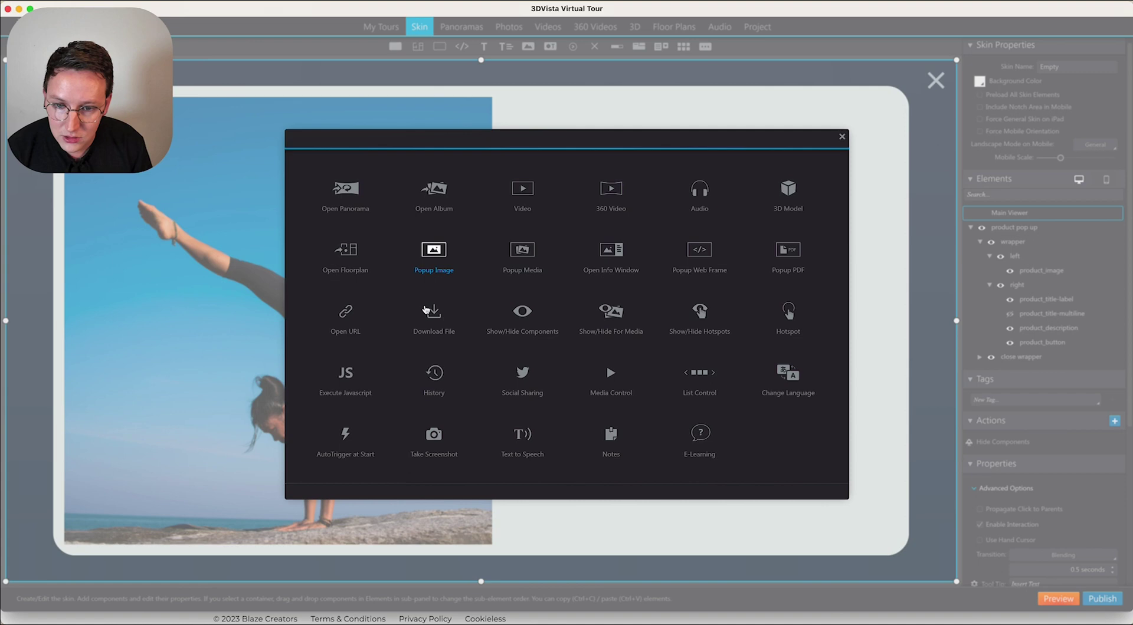
click(344, 380)
click(582, 202)
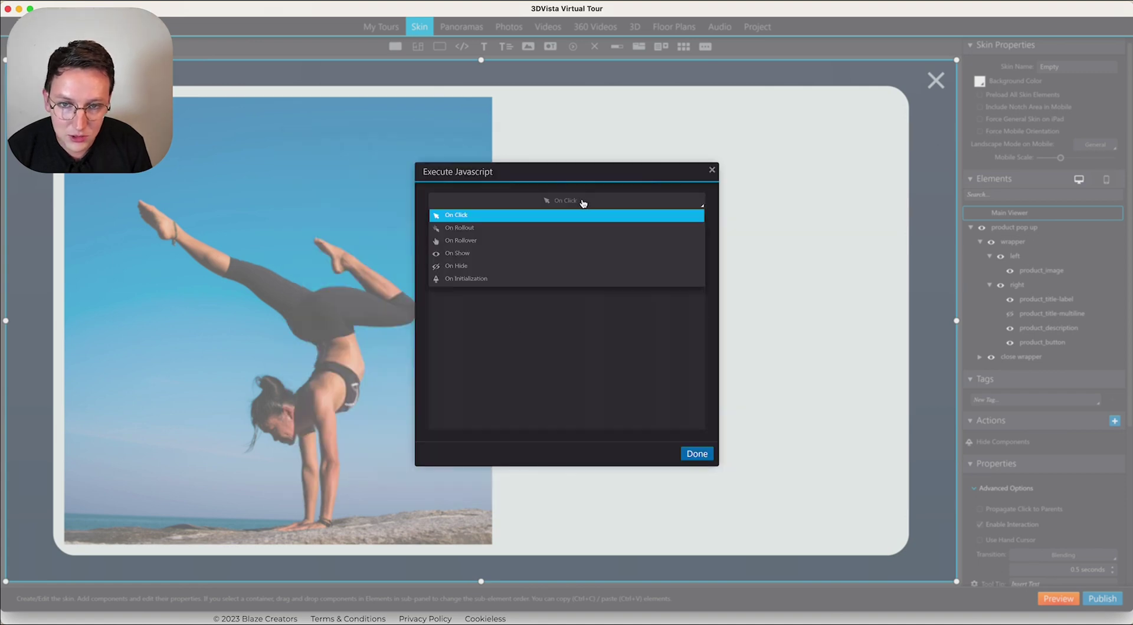
click(485, 284)
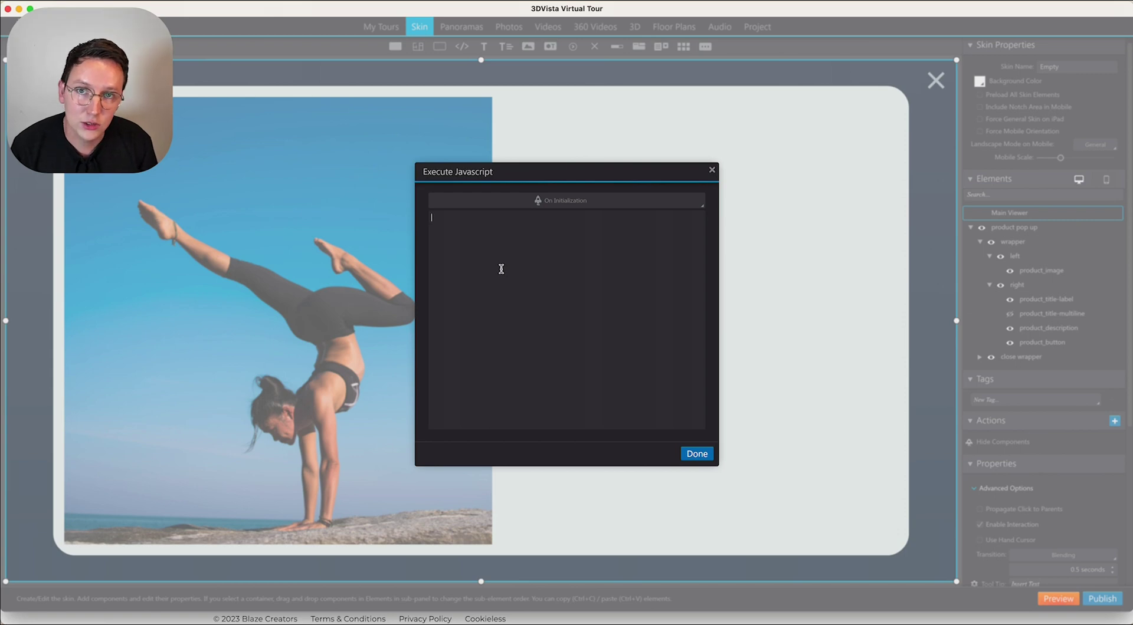
click(697, 453)
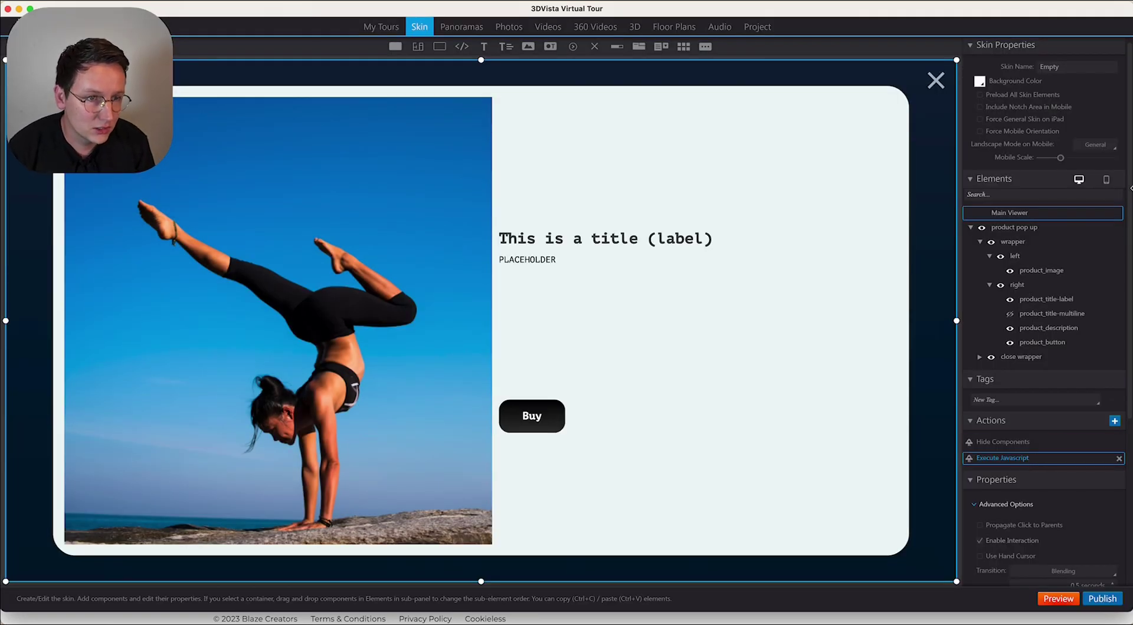
Check the Main Viewer's actions in the mobile layout, then return to desktop.
click(1106, 179)
click(1026, 202)
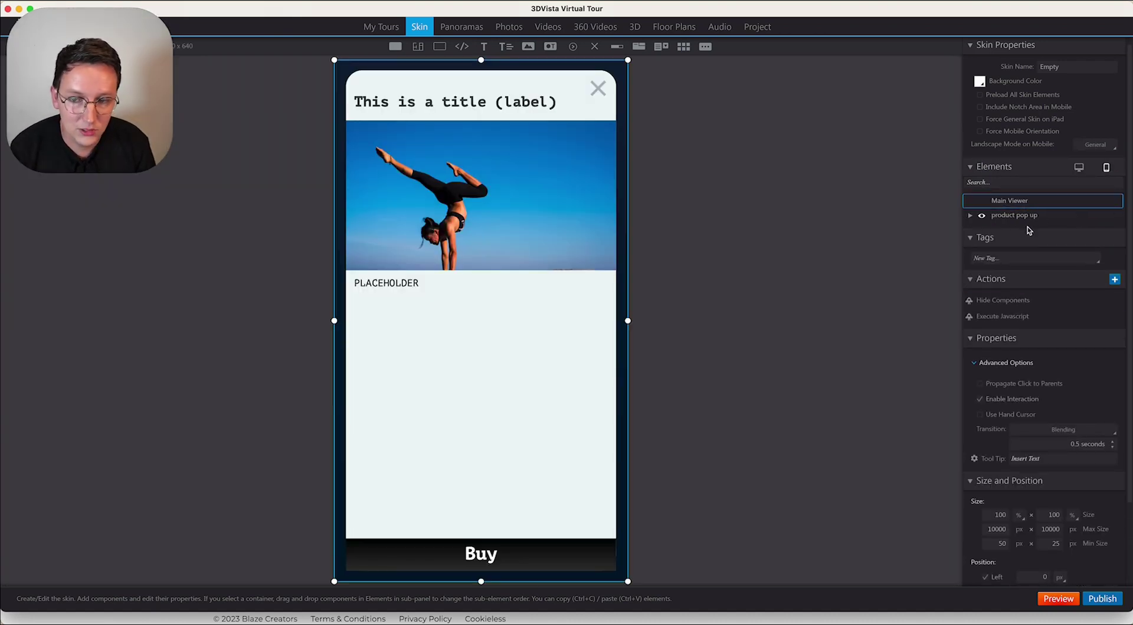
click(1079, 167)
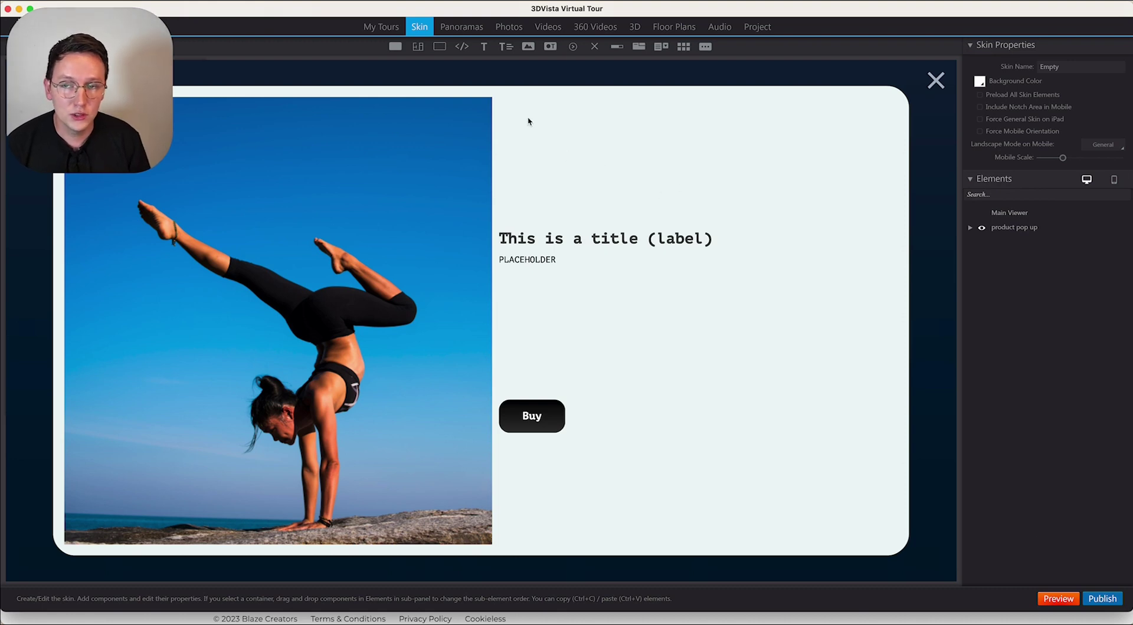
Place a new text hotspot on the panorama wall and paste a duplicate Product hotspot.
click(466, 27)
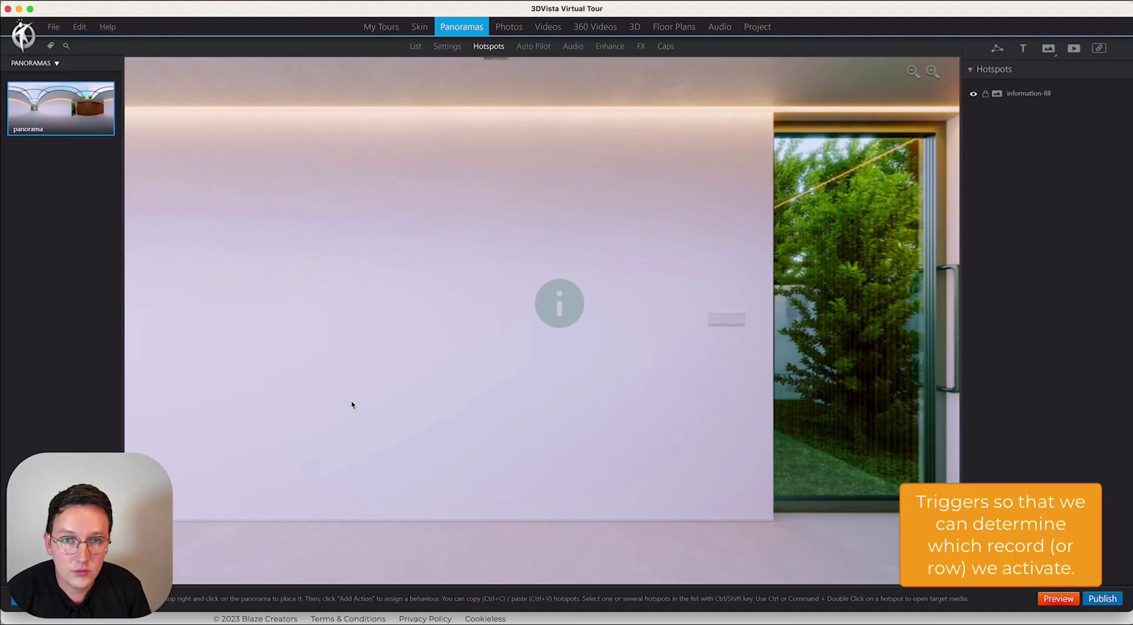
click(574, 295)
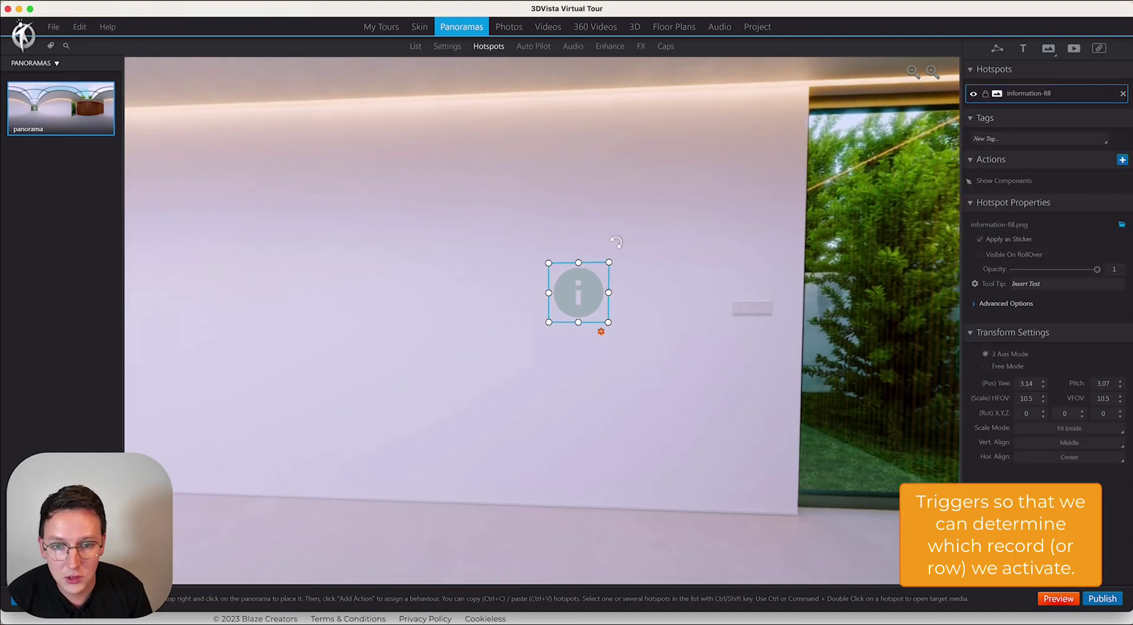
drag(693, 224, 734, 213)
click(997, 48)
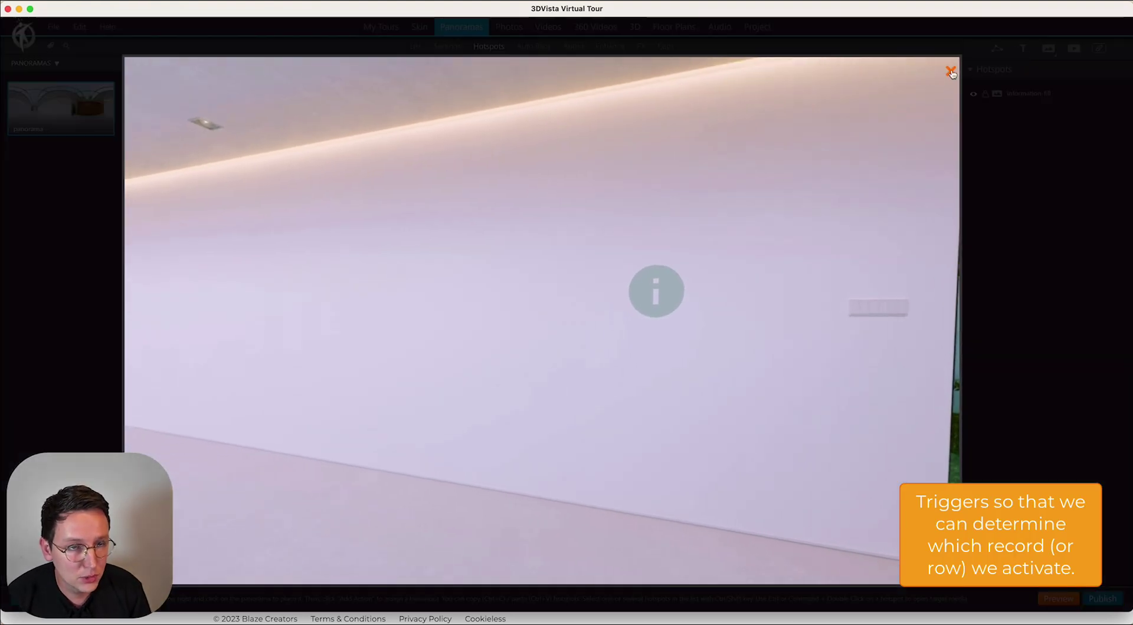
click(502, 239)
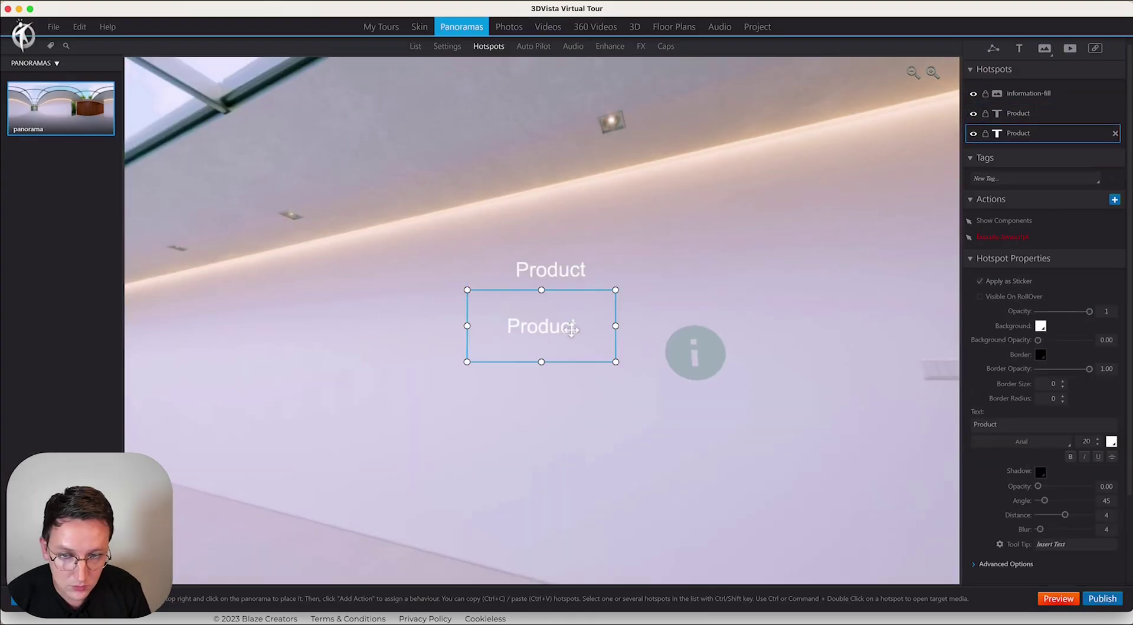
key(ctrl+v)
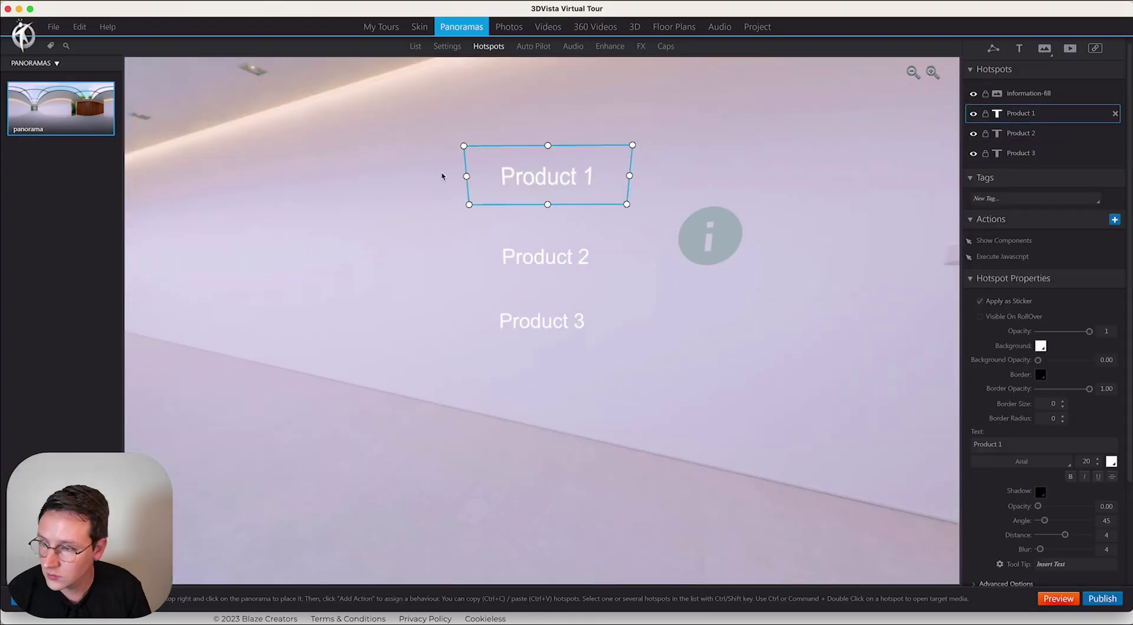
Review Product 1's Show Components settings for mobile, then open its Execute Javascript editor.
click(1014, 241)
double_click(1014, 245)
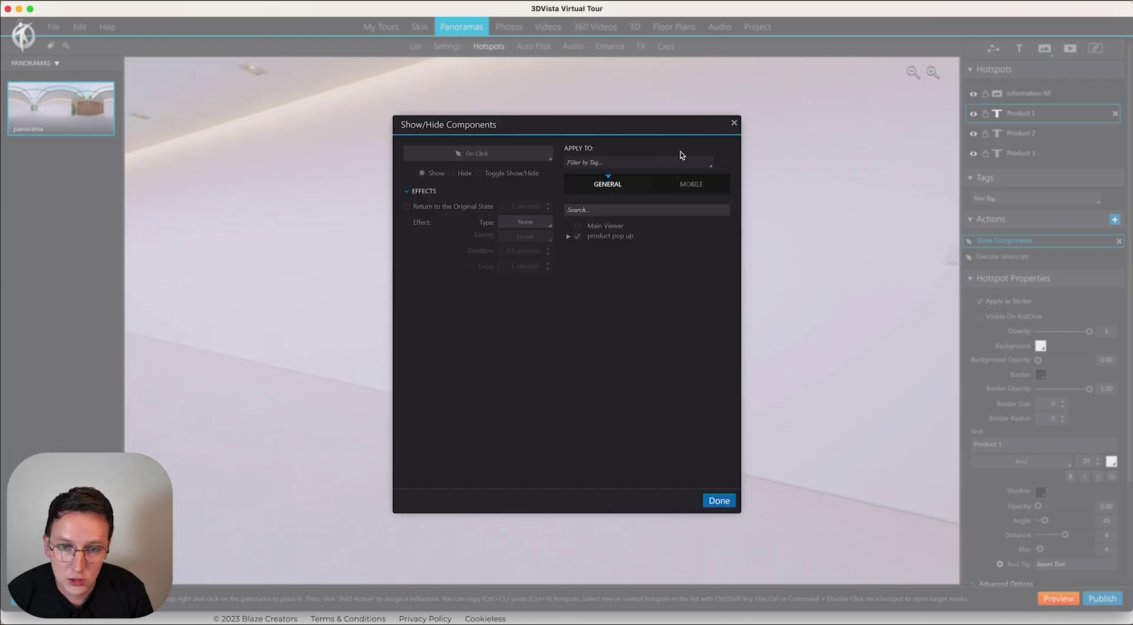
click(675, 185)
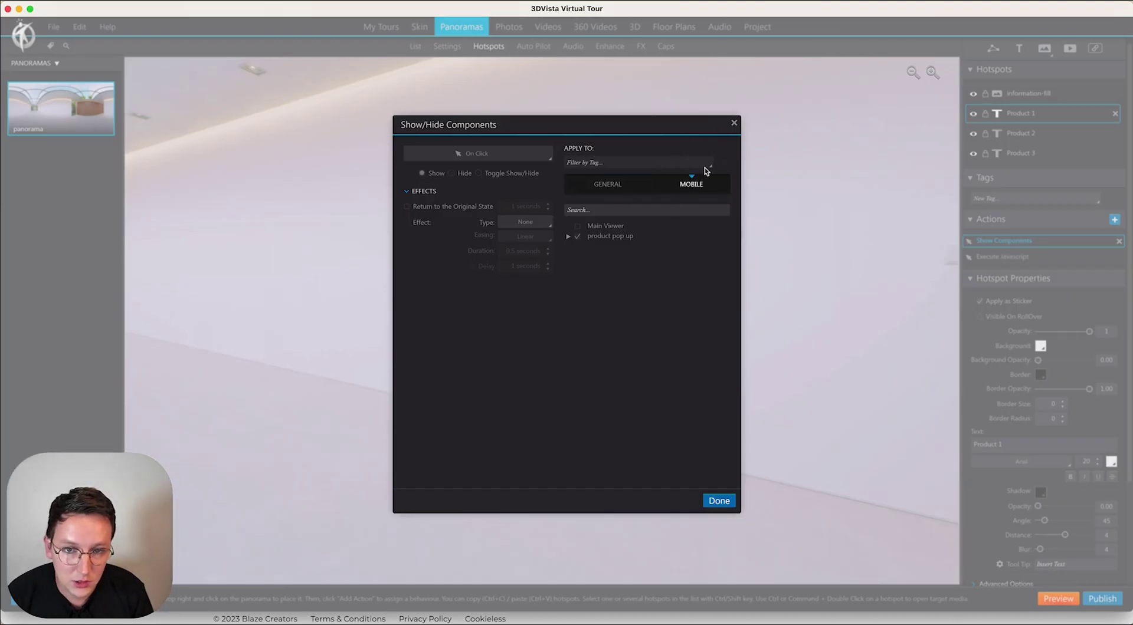
click(734, 123)
double_click(1003, 257)
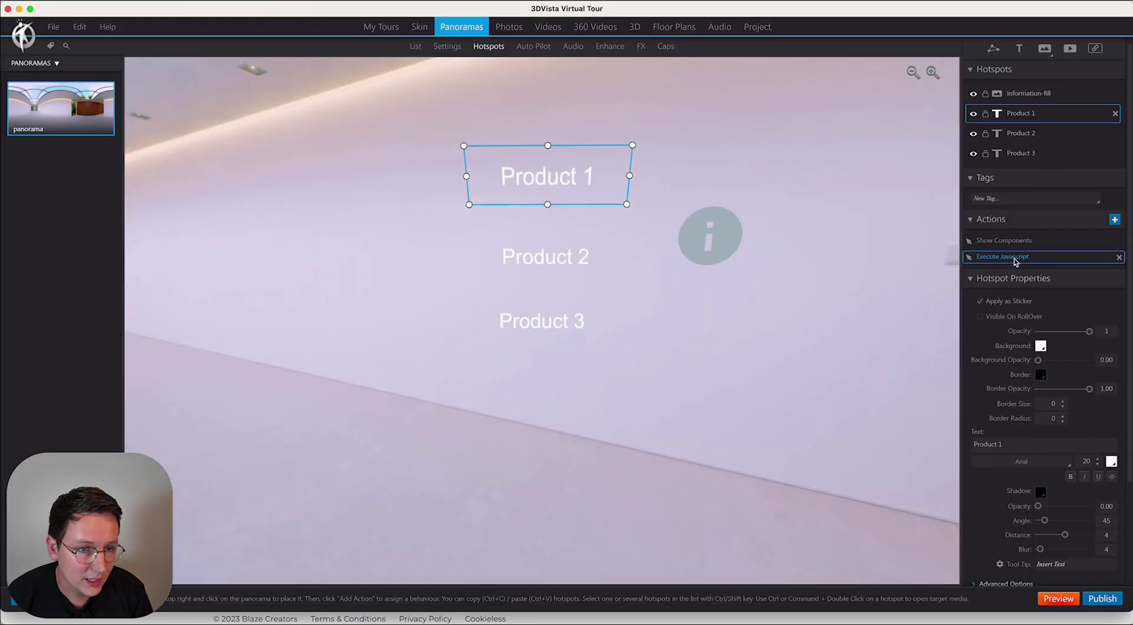
Give the Product 1 hotspot the Samari bookshelf's openRecord script as its On Click JavaScript.
click(555, 201)
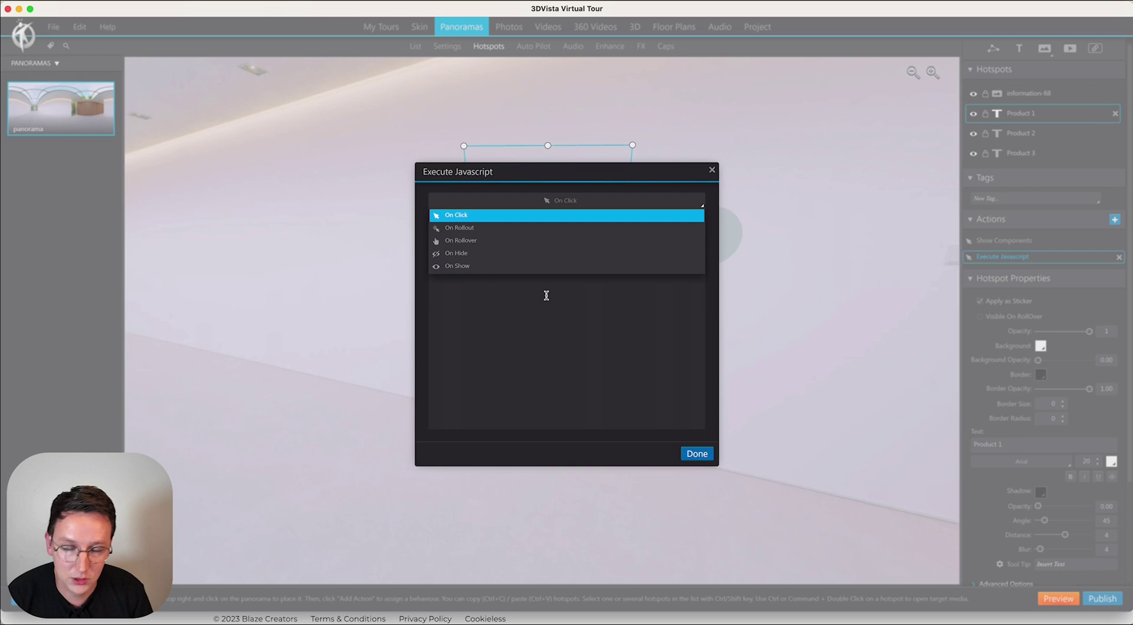
click(579, 299)
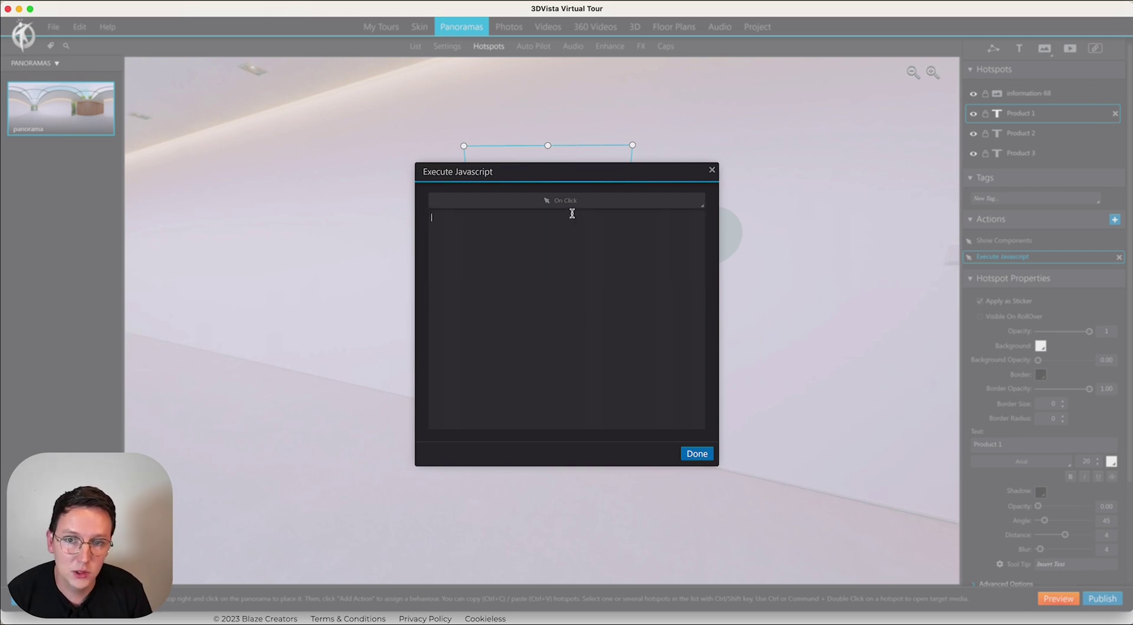
click(1028, 620)
key(ctrl+Tab)
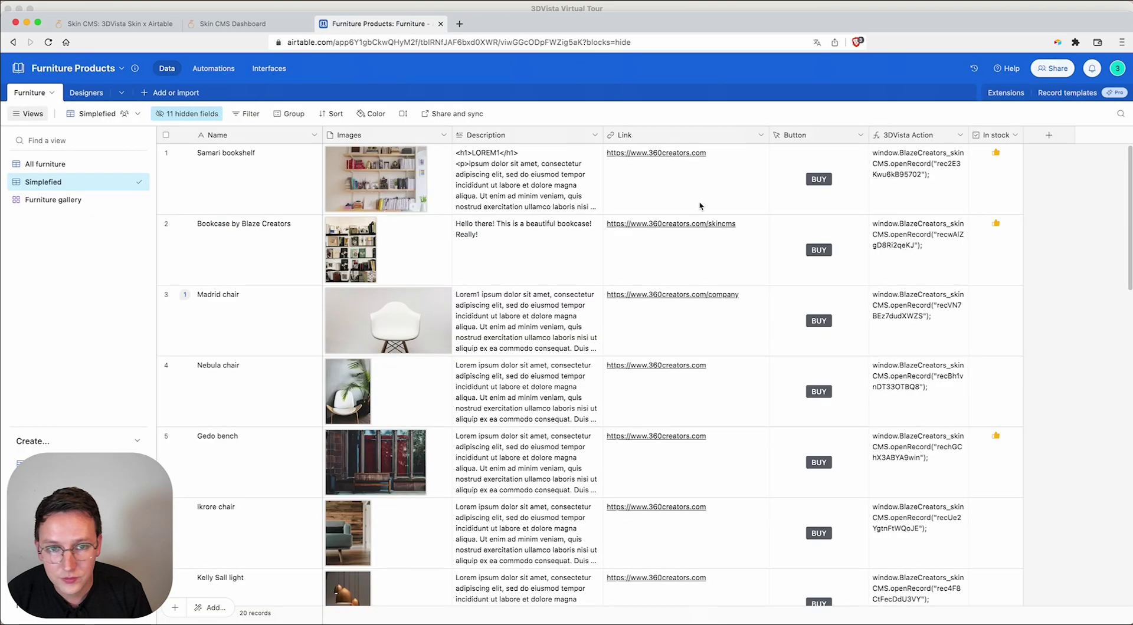
click(869, 156)
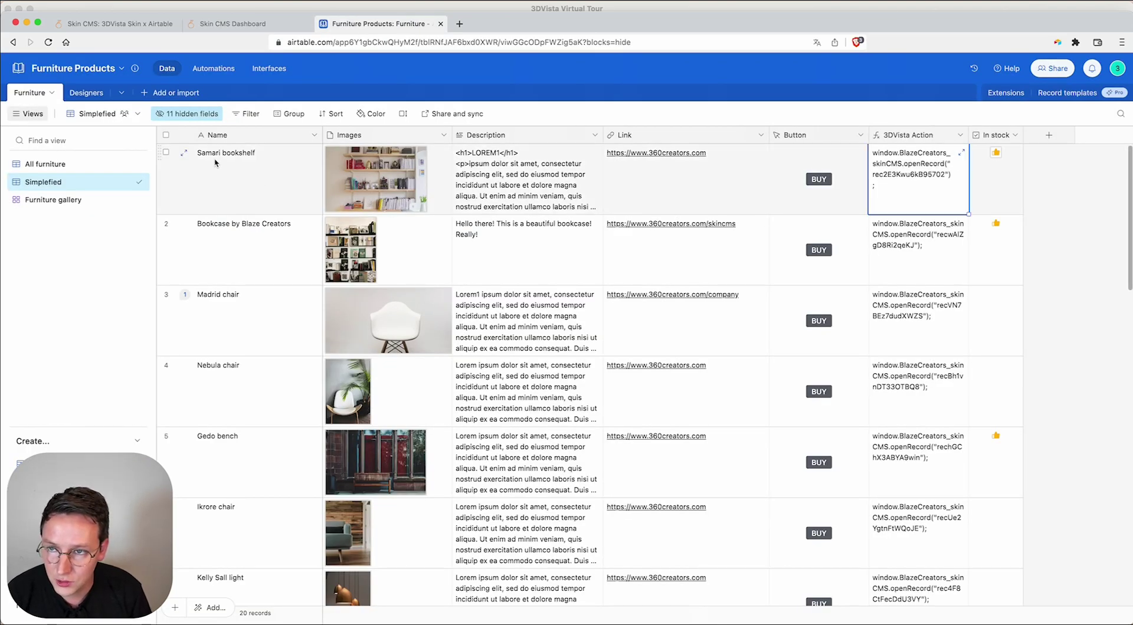
key(super+c)
key(super+Tab)
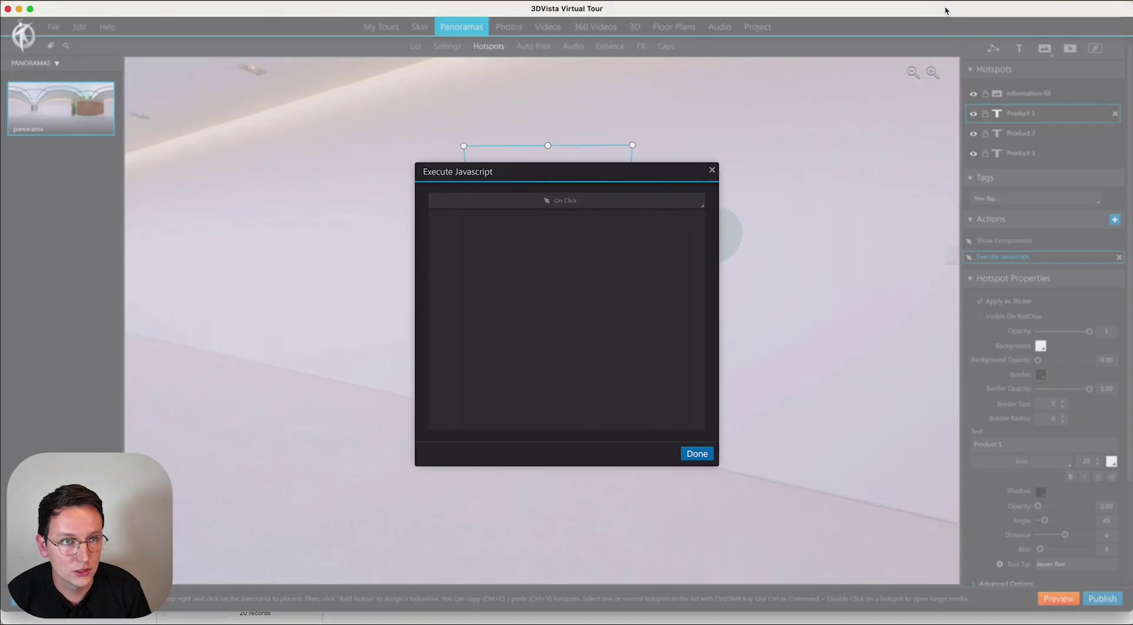
key(super+v)
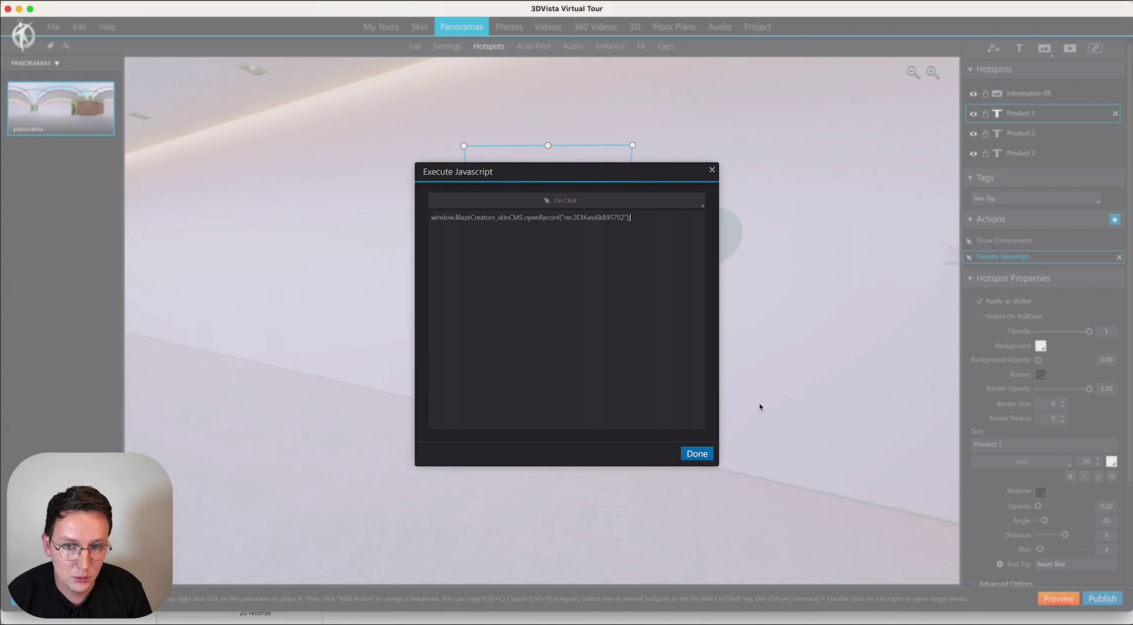
click(697, 454)
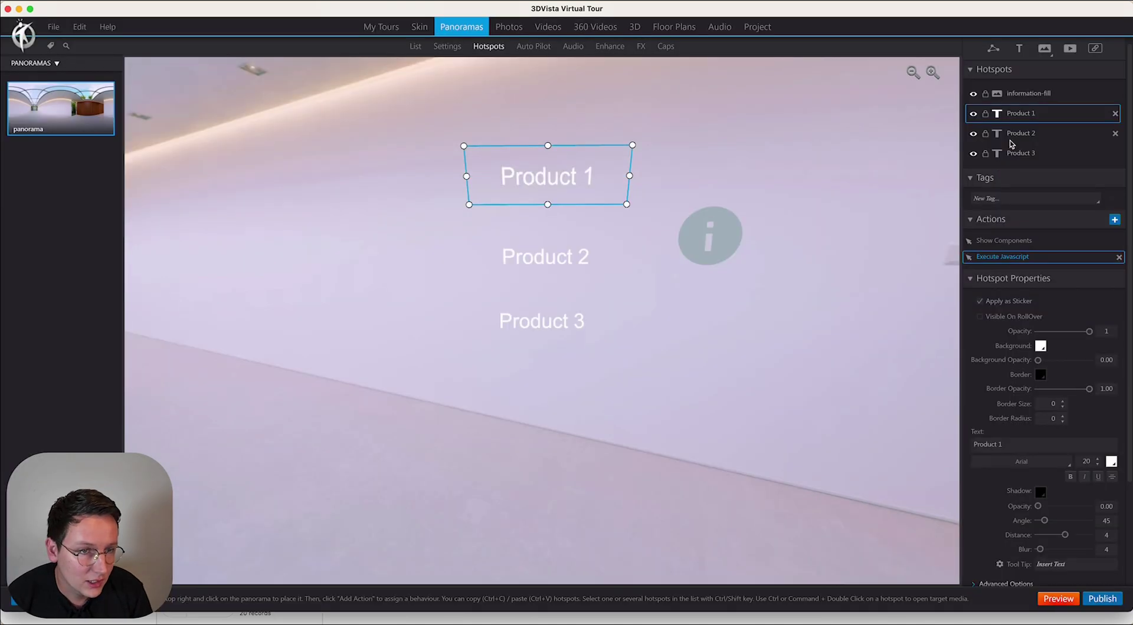
Give the Product 2 hotspot the Bookcase by Blaze Creators record's openRecord script.
click(1023, 135)
double_click(1027, 256)
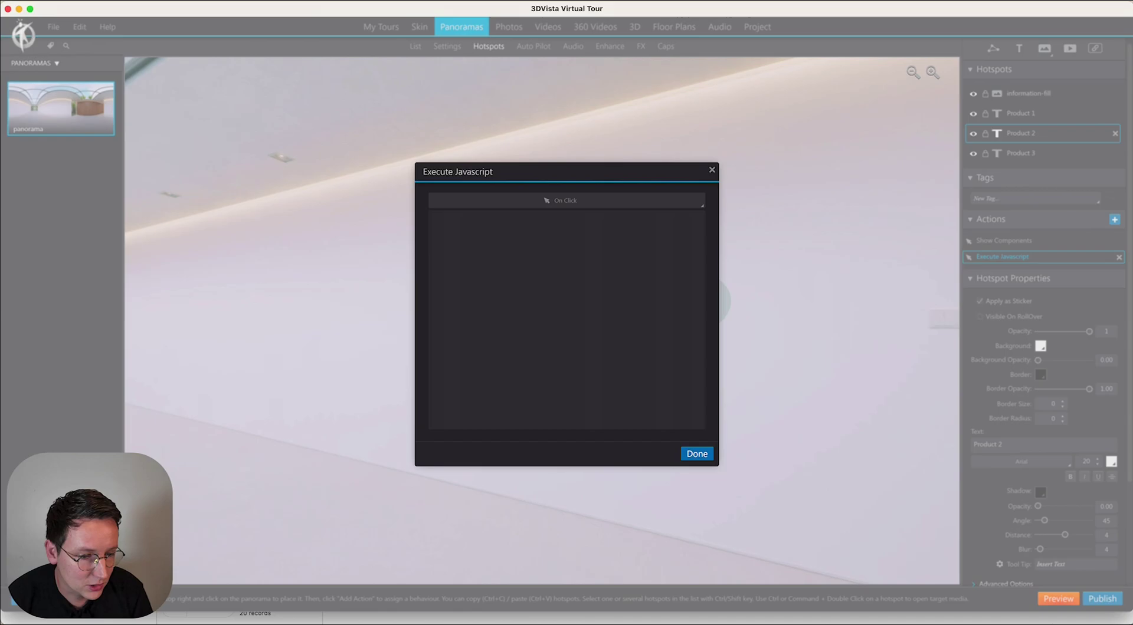
key(super+Tab)
key(Down)
key(super+c)
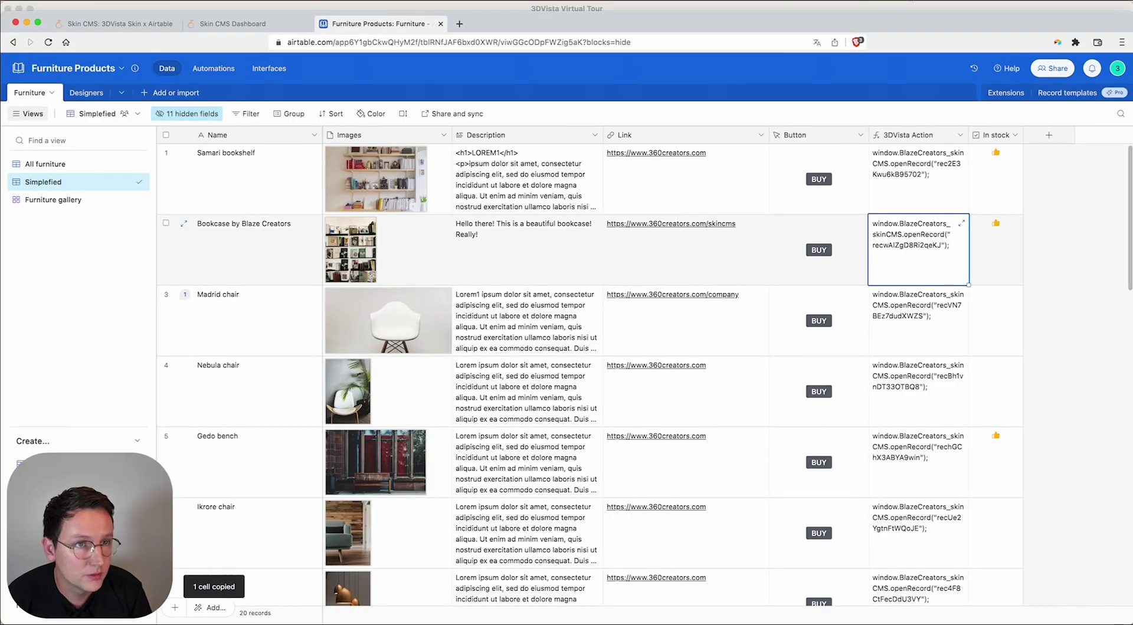
key(super+Tab)
click(660, 262)
key(super+v)
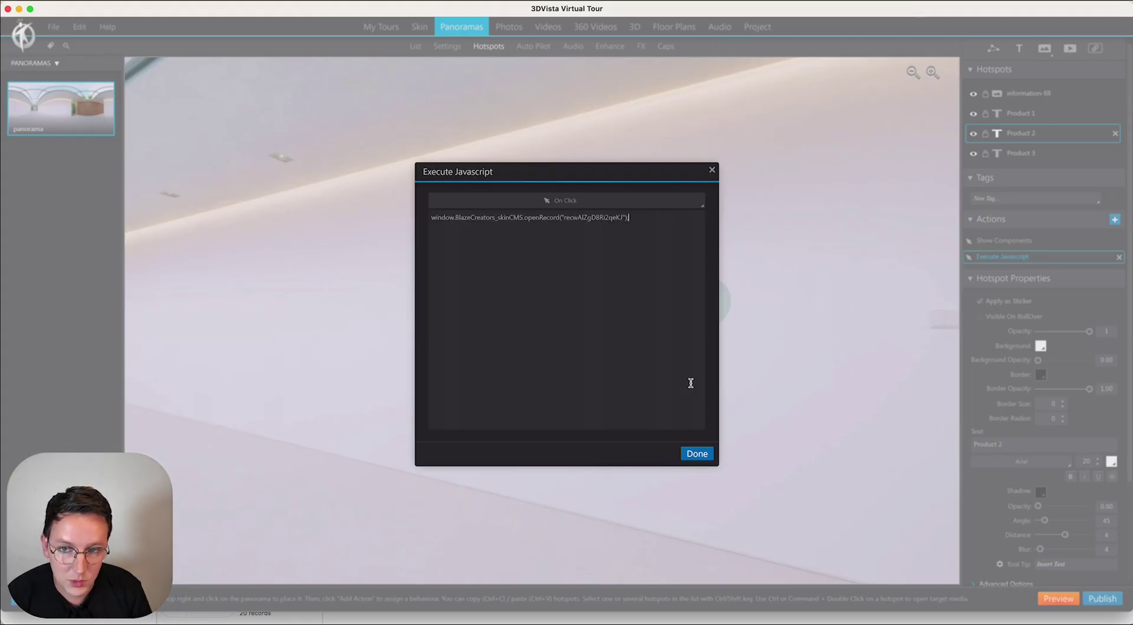
click(697, 453)
Give the Product 3 hotspot the Madrid chair's openRecord script, ending it with a semicolon.
click(1020, 153)
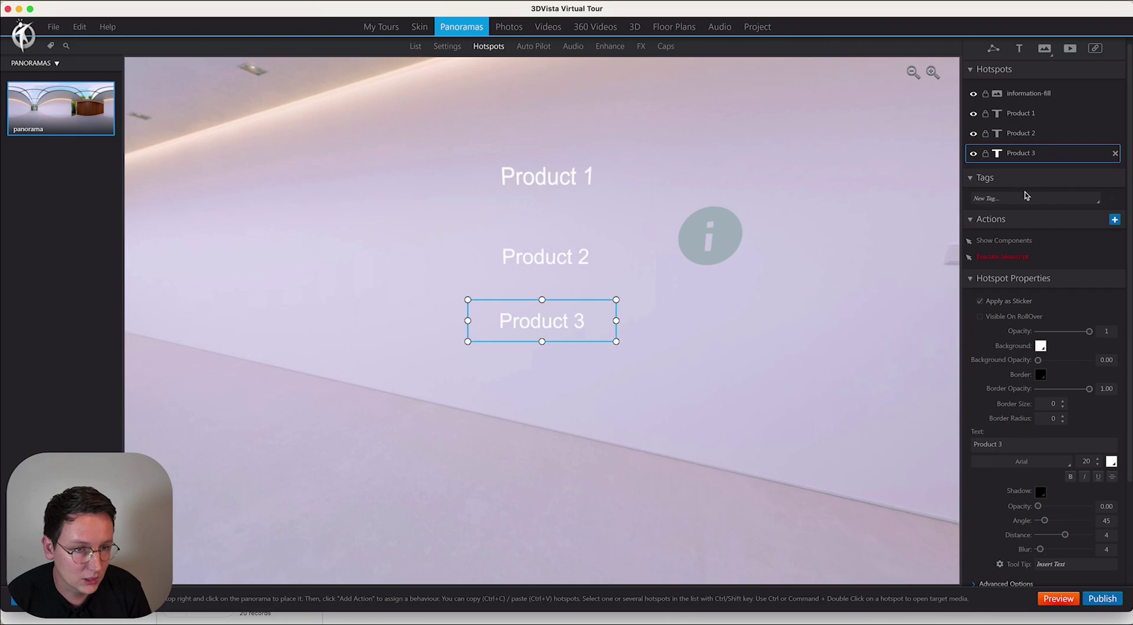
click(1023, 257)
key(super+Tab)
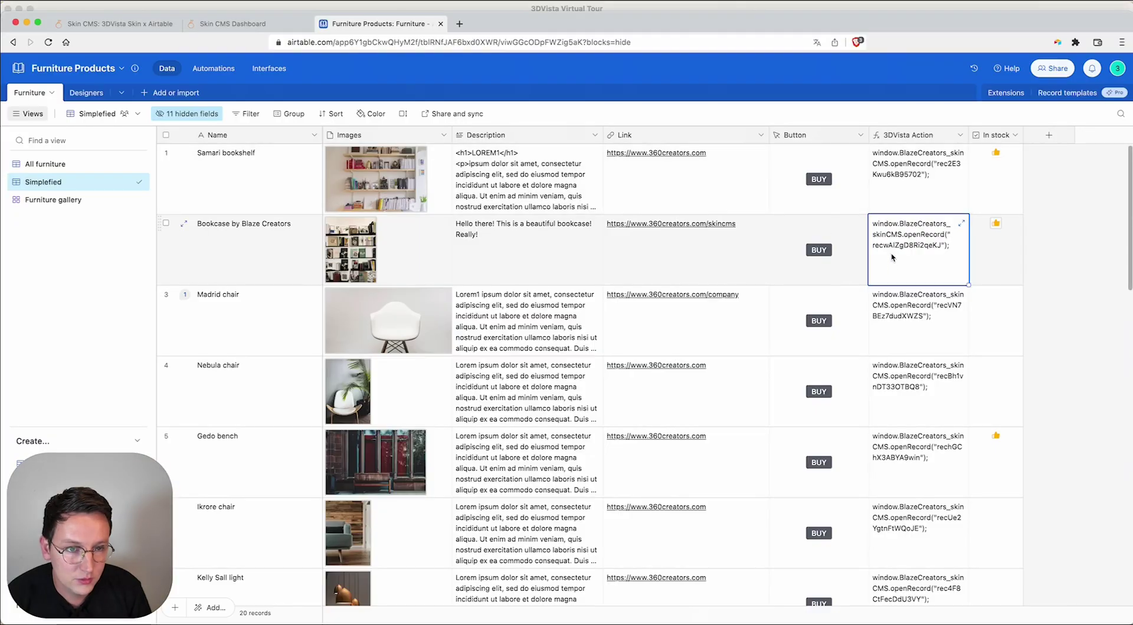
click(887, 297)
key(super+c)
key(super+Tab)
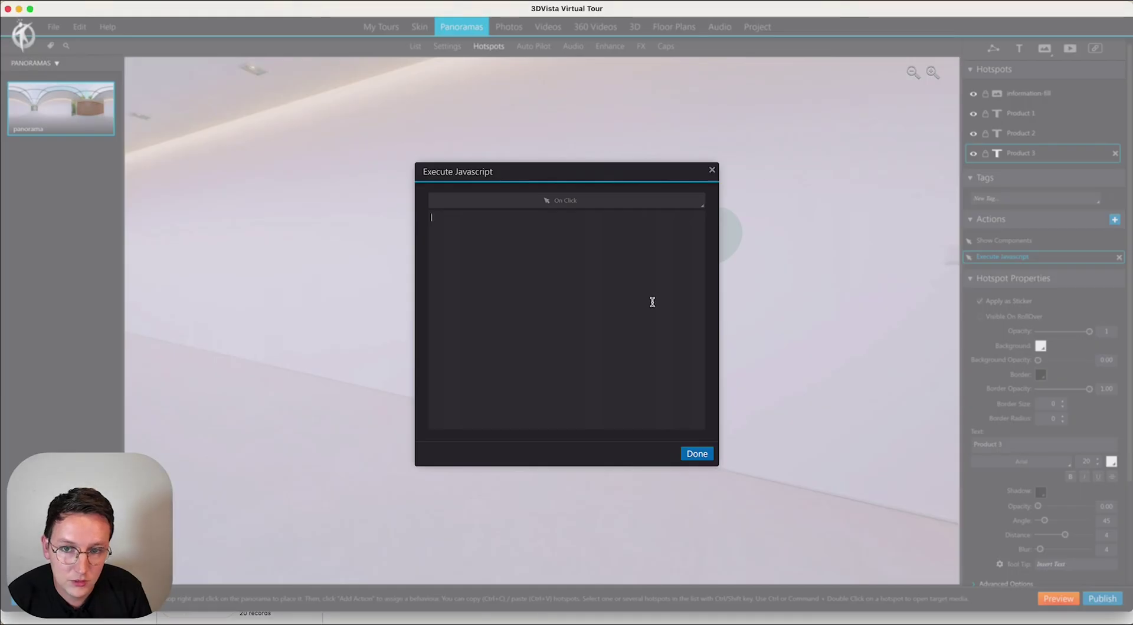
click(678, 282)
key(super+v)
text(;)
click(696, 455)
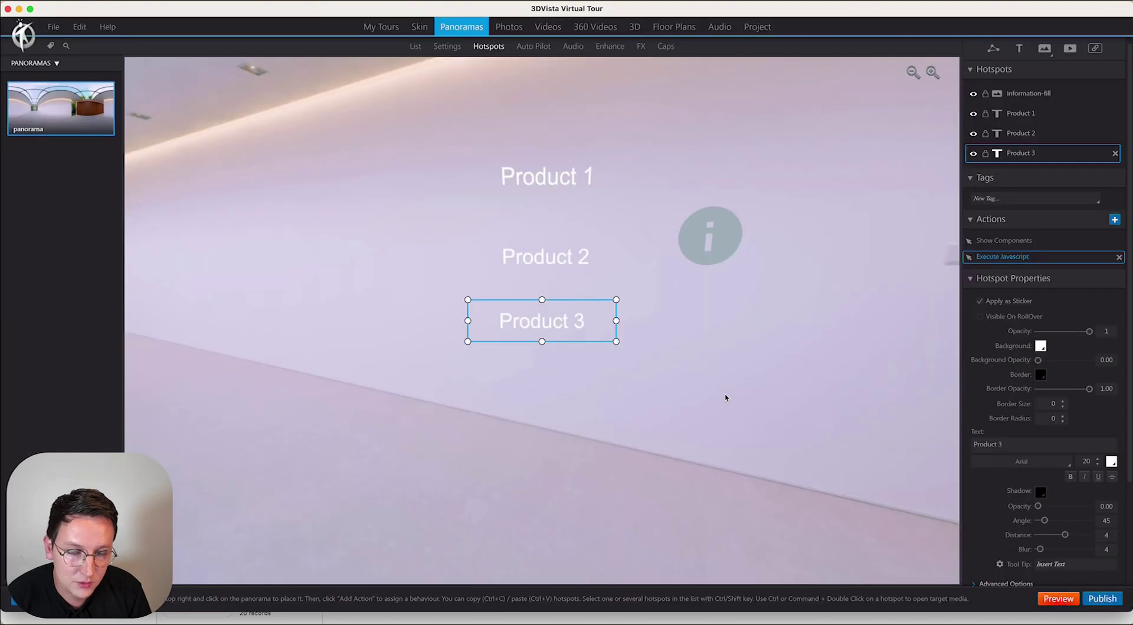
click(678, 419)
drag(684, 417, 609, 425)
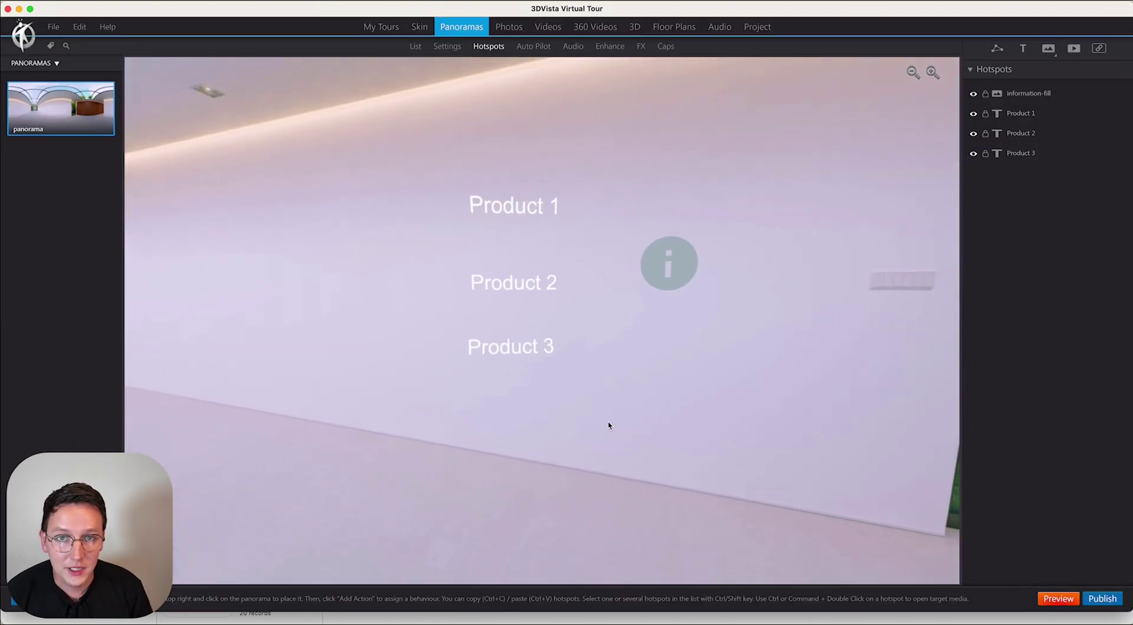
Preview the tour and check the Samari bookshelf, bookcase and Madrid chair popups, then follow the chair's Buy link.
click(1056, 600)
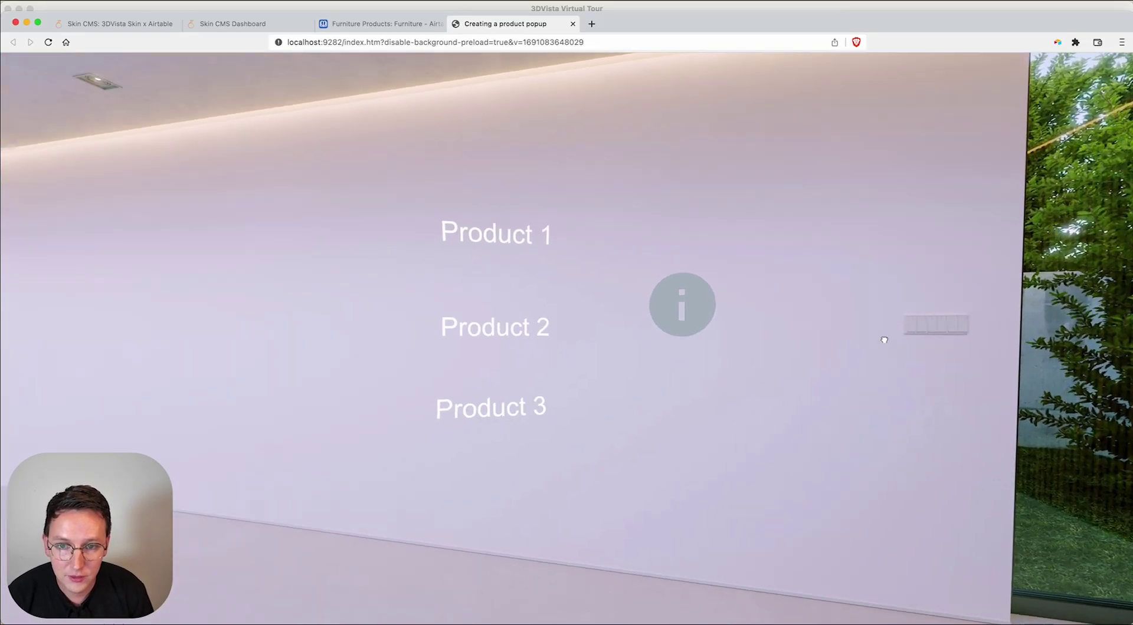
click(569, 233)
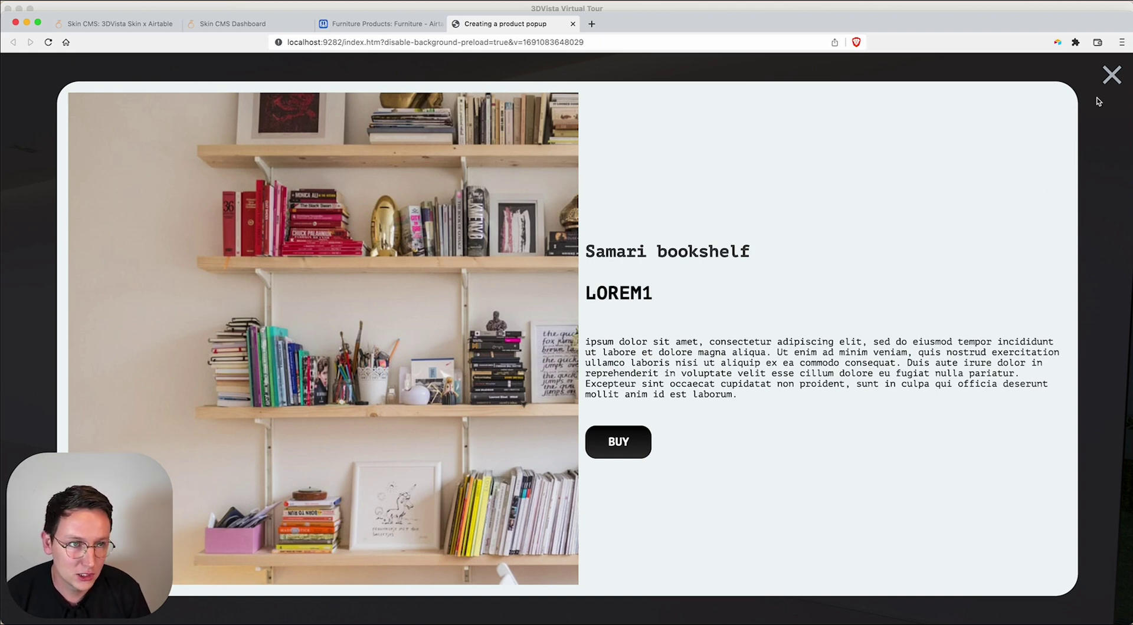
click(1113, 77)
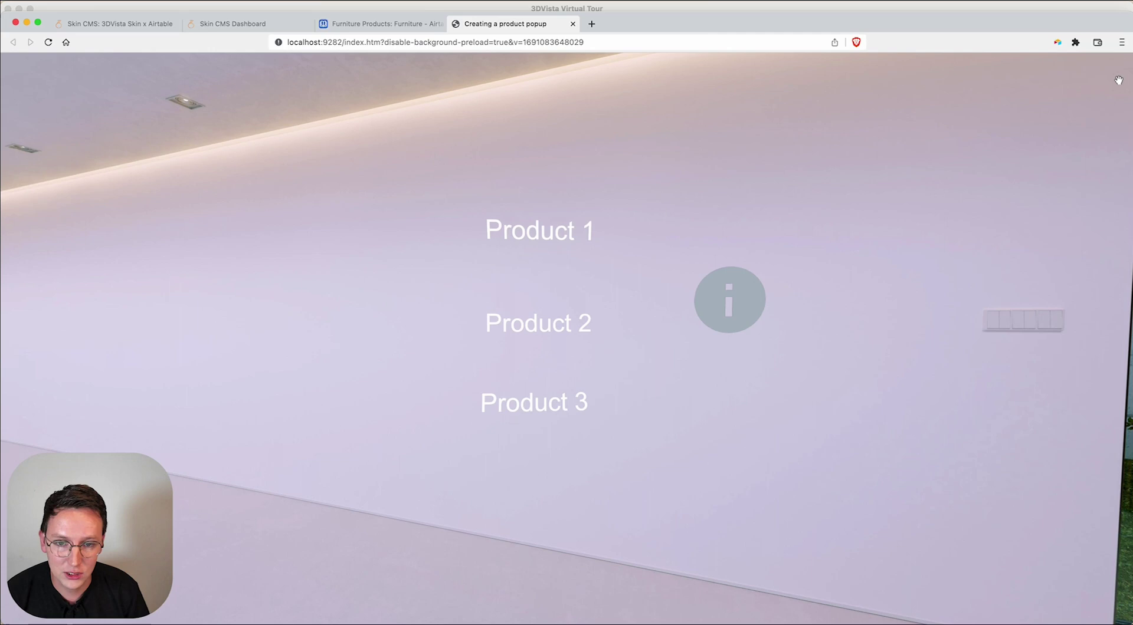
click(546, 330)
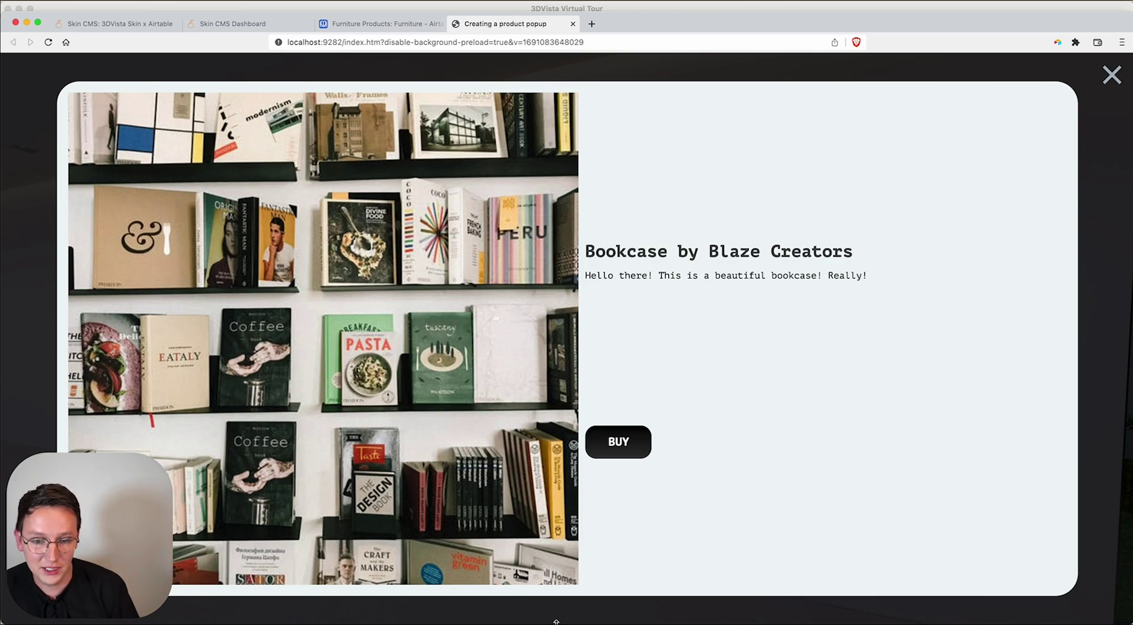
click(1111, 75)
click(536, 407)
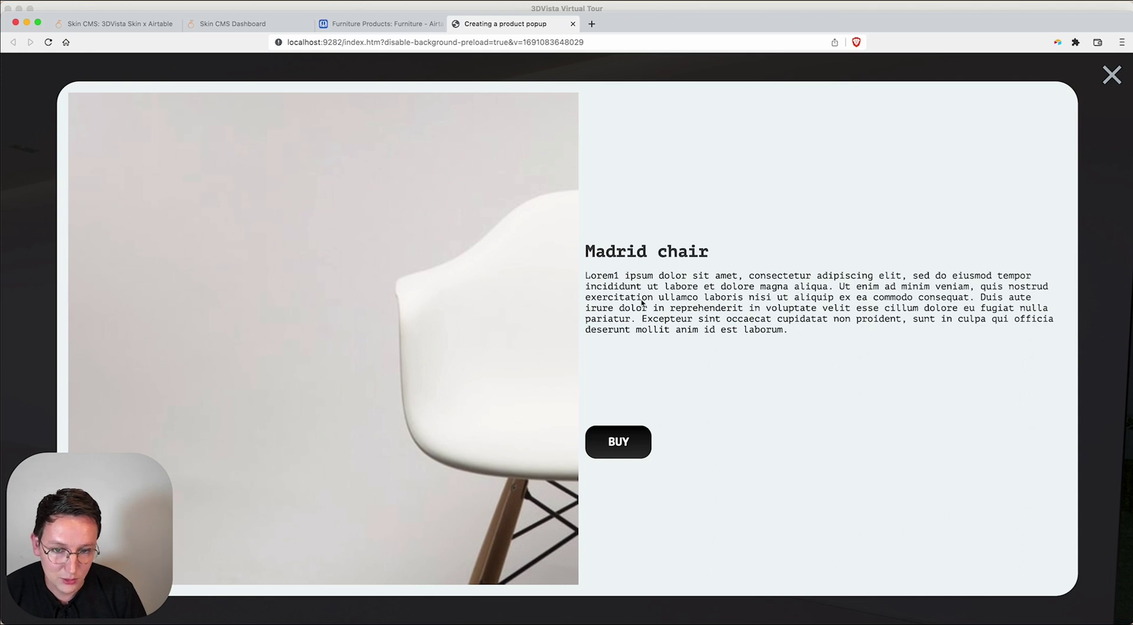
click(603, 436)
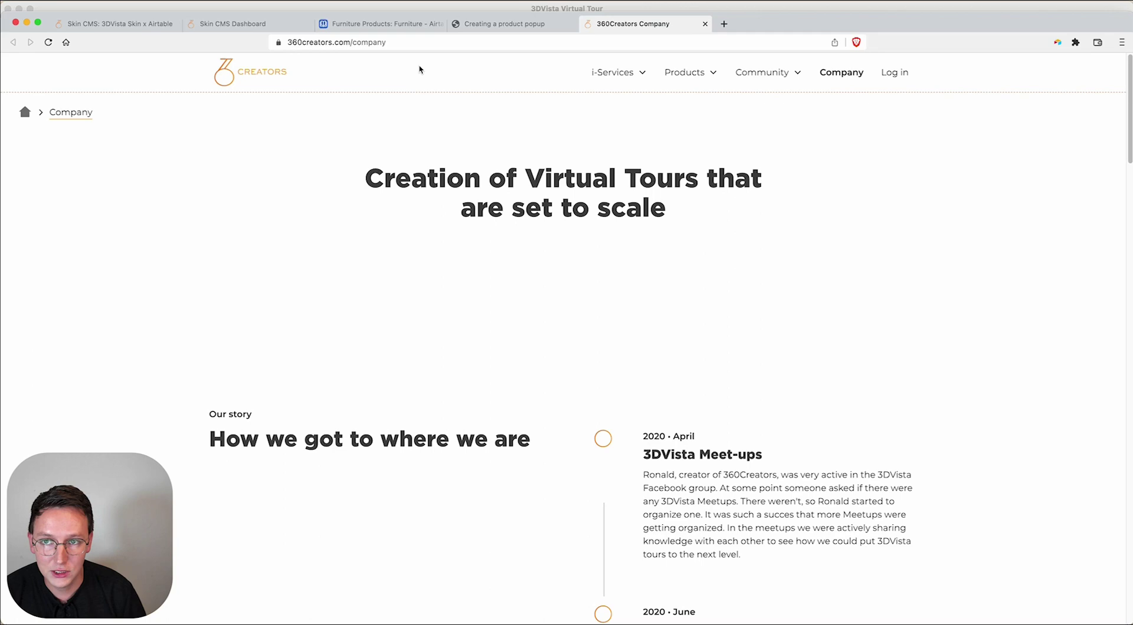
click(367, 24)
click(701, 319)
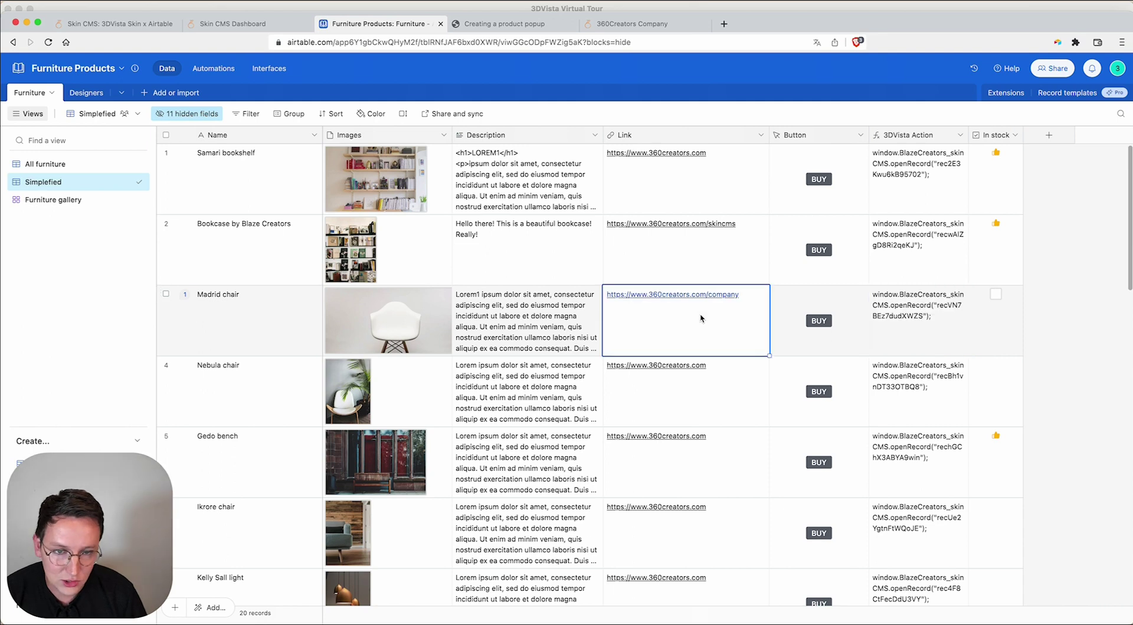
click(754, 306)
key(BackSpace)
key(BackSpace)
key(BackSpace)
key(BackSpace)
key(BackSpace)
key(BackSpace)
key(BackSpace)
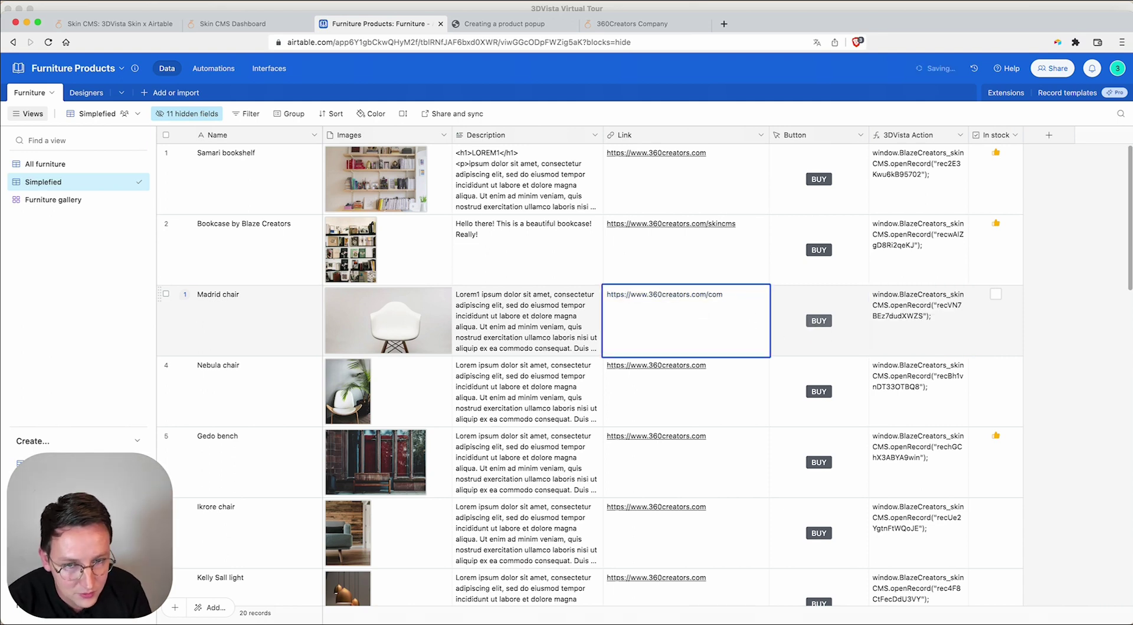
key(Return)
click(812, 290)
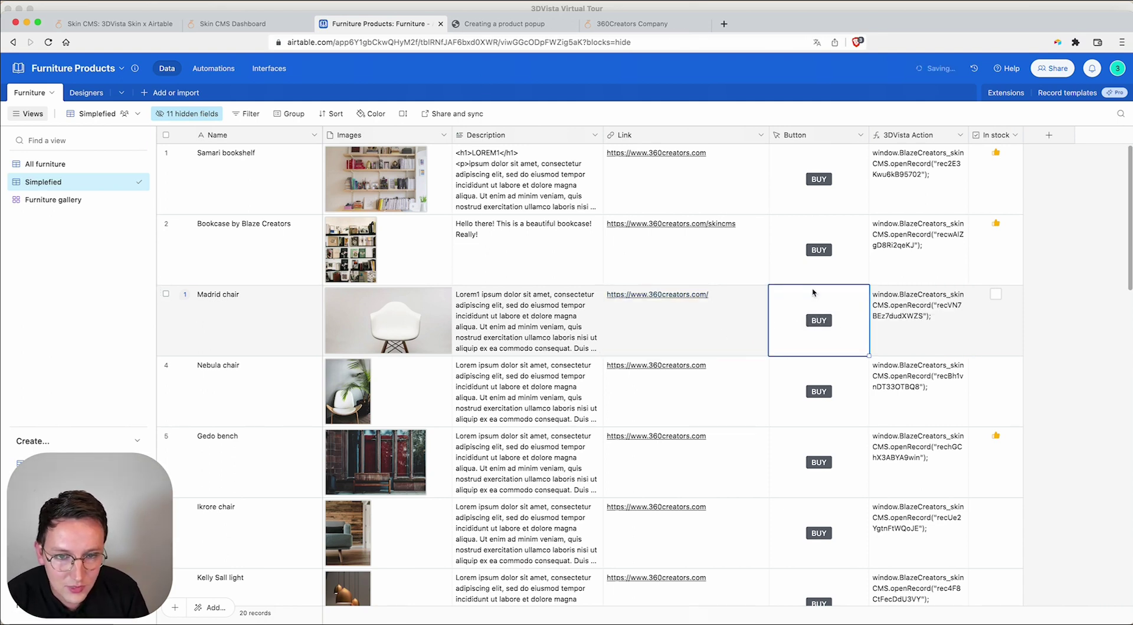
key(Escape)
Replace the Madrid chair's Description with 'Beautiful white chair!'.
double_click(474, 297)
key(super+a)
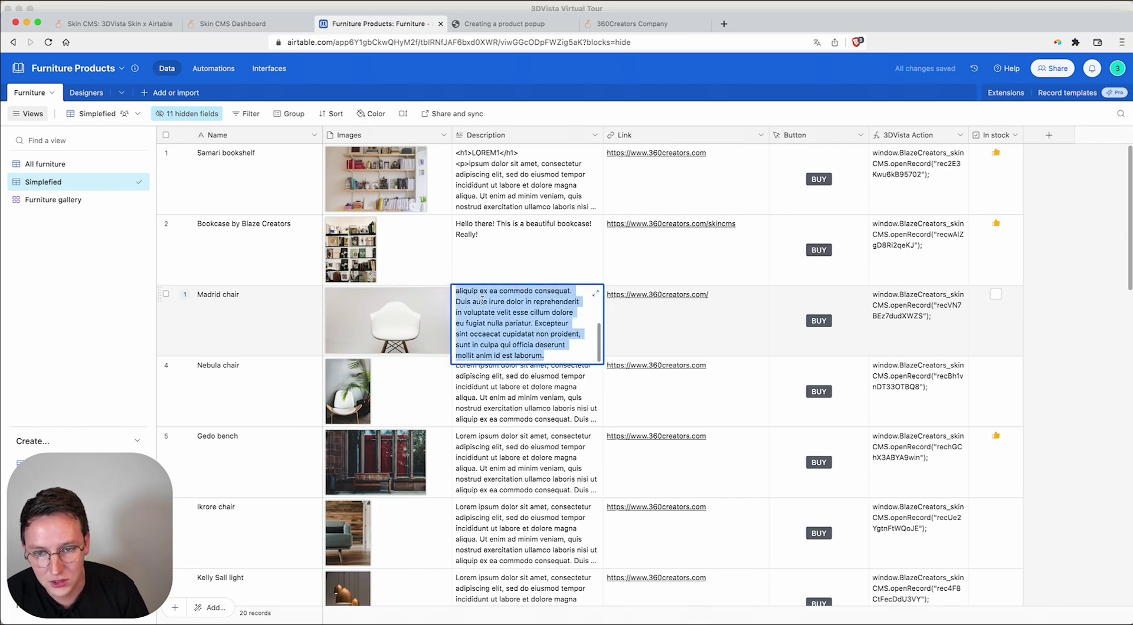
text(Beautiful)
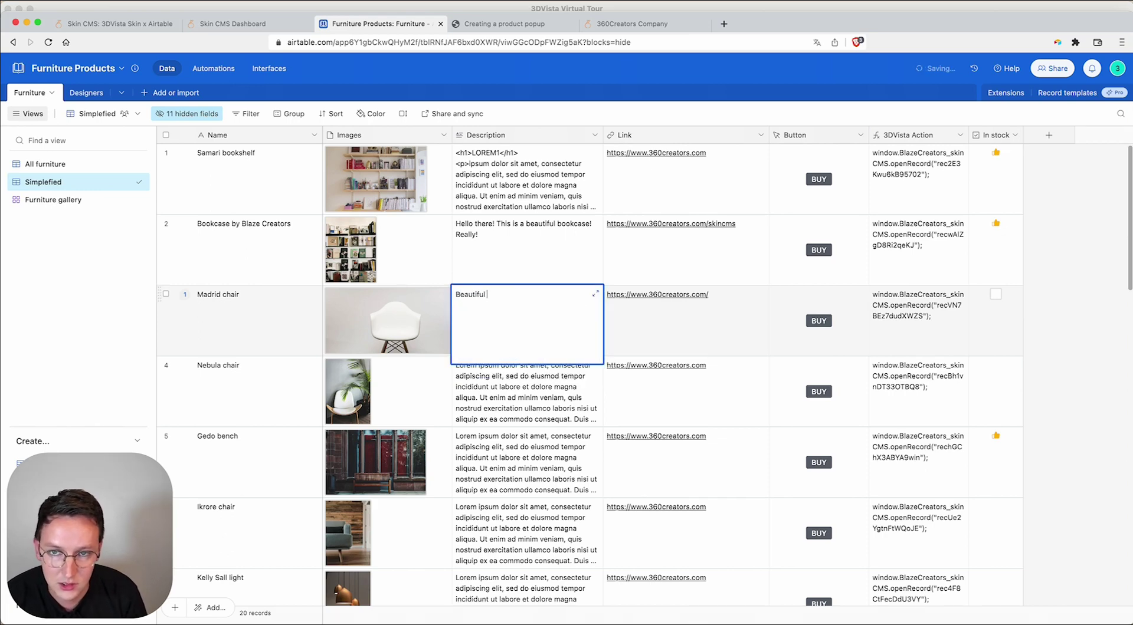
text( white chai)
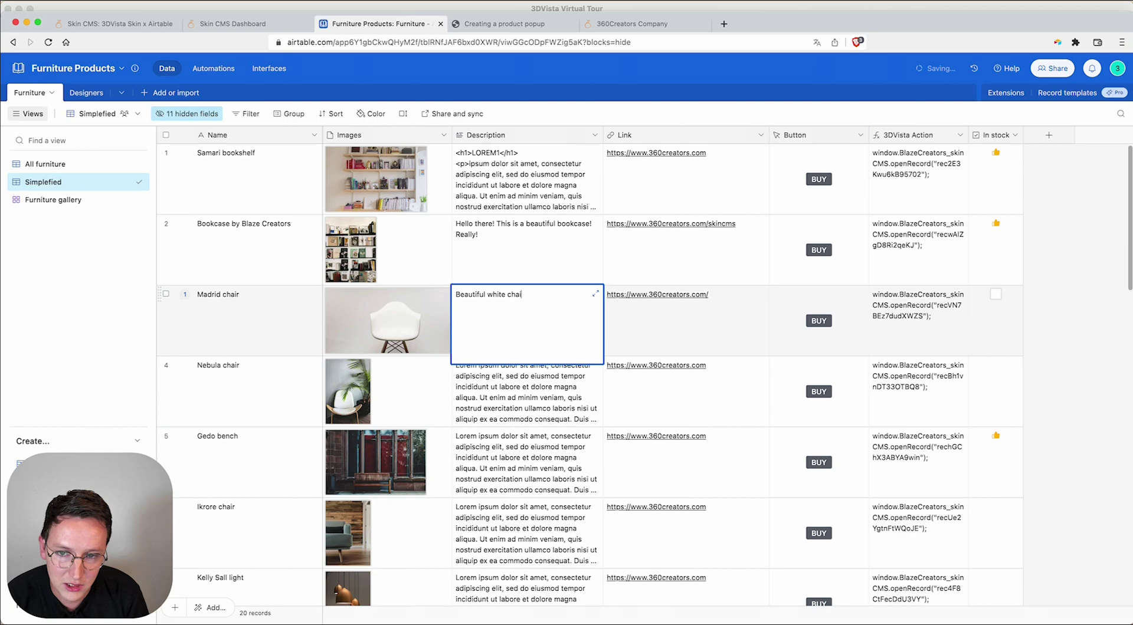
text(r!)
click(647, 326)
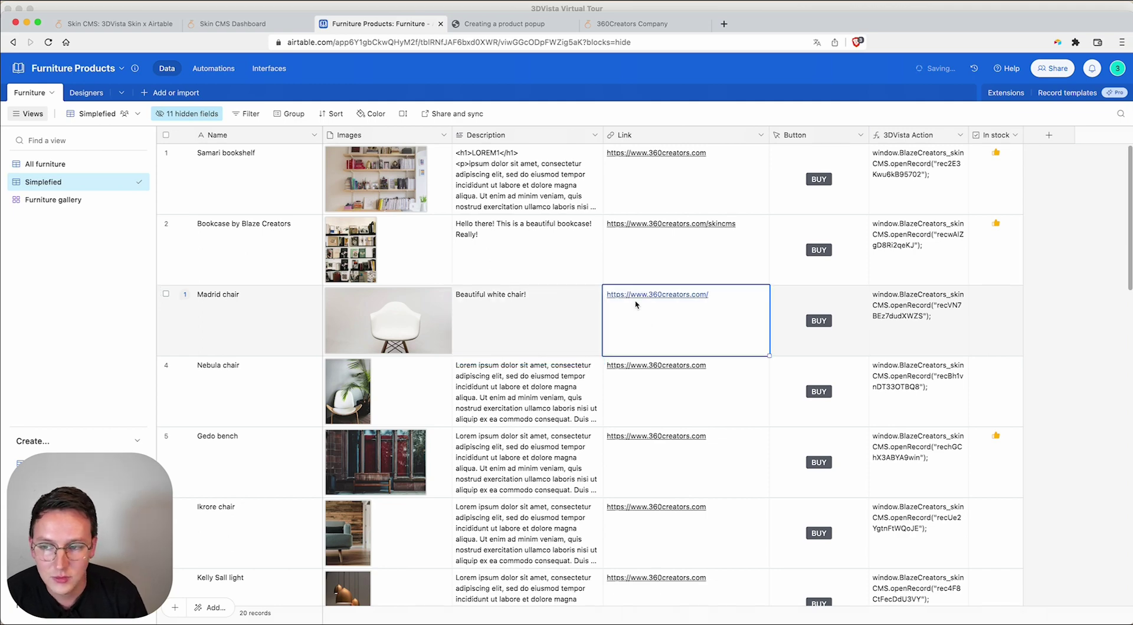
Reload the tour preview and open the Madrid chair popup to see 'Beautiful white chair!'.
click(535, 29)
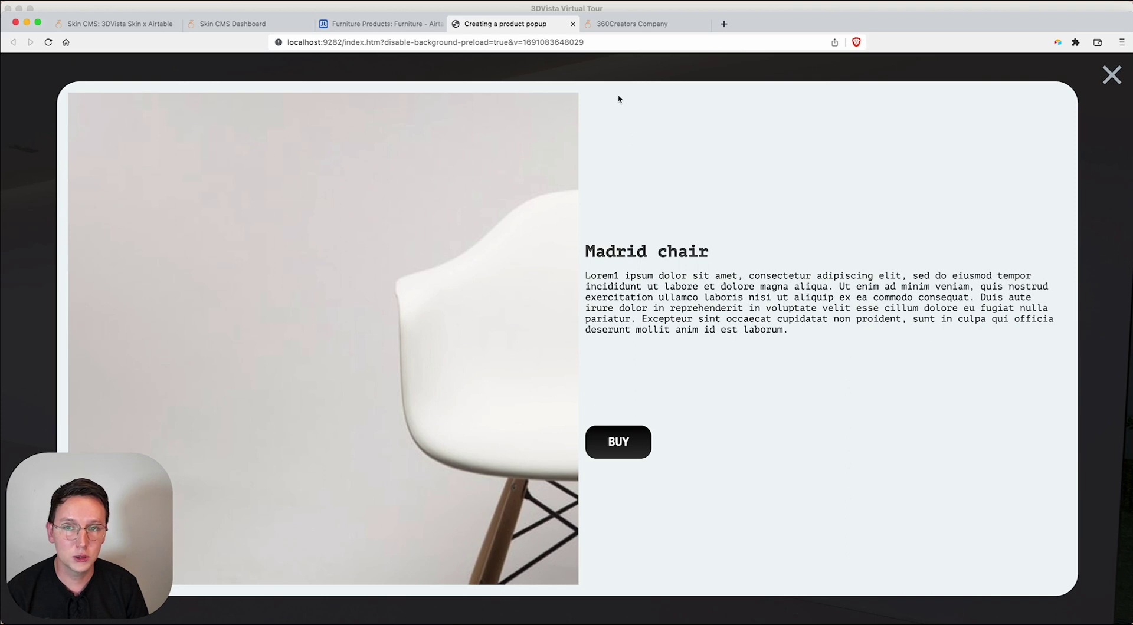
key(super+r)
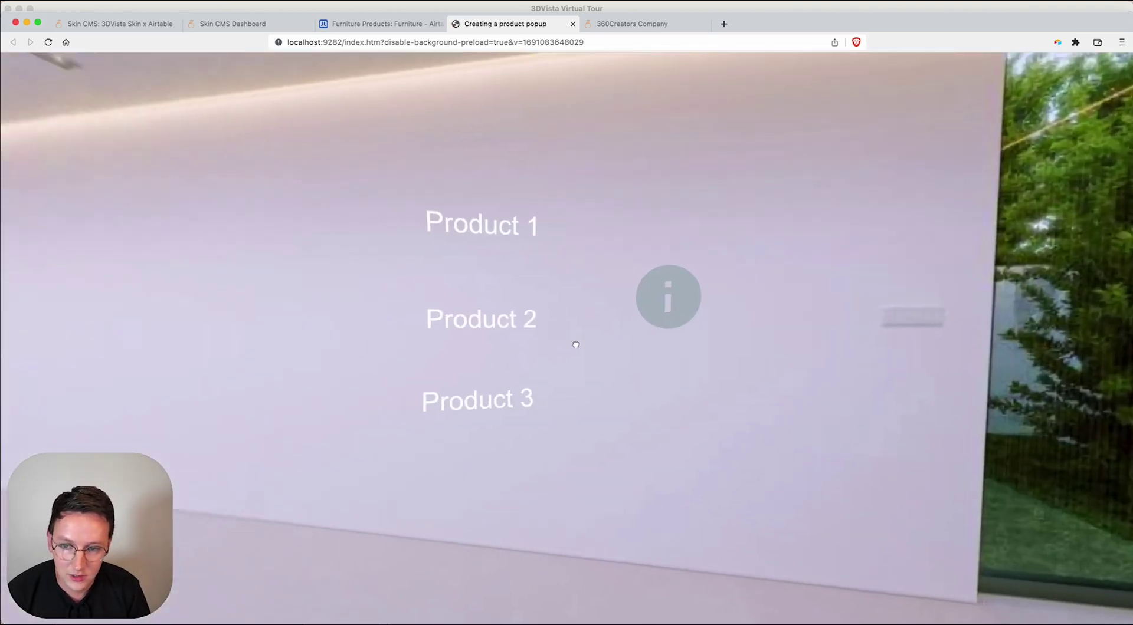
click(522, 398)
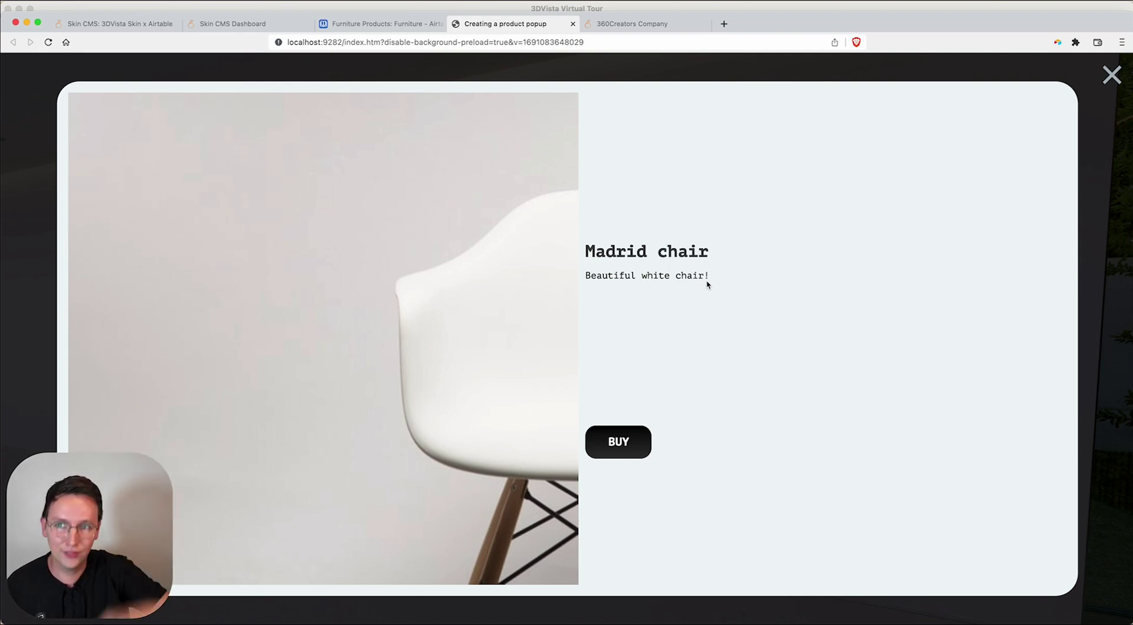
Rename the Madrid chair record to 'Madrid chair!!'.
click(378, 24)
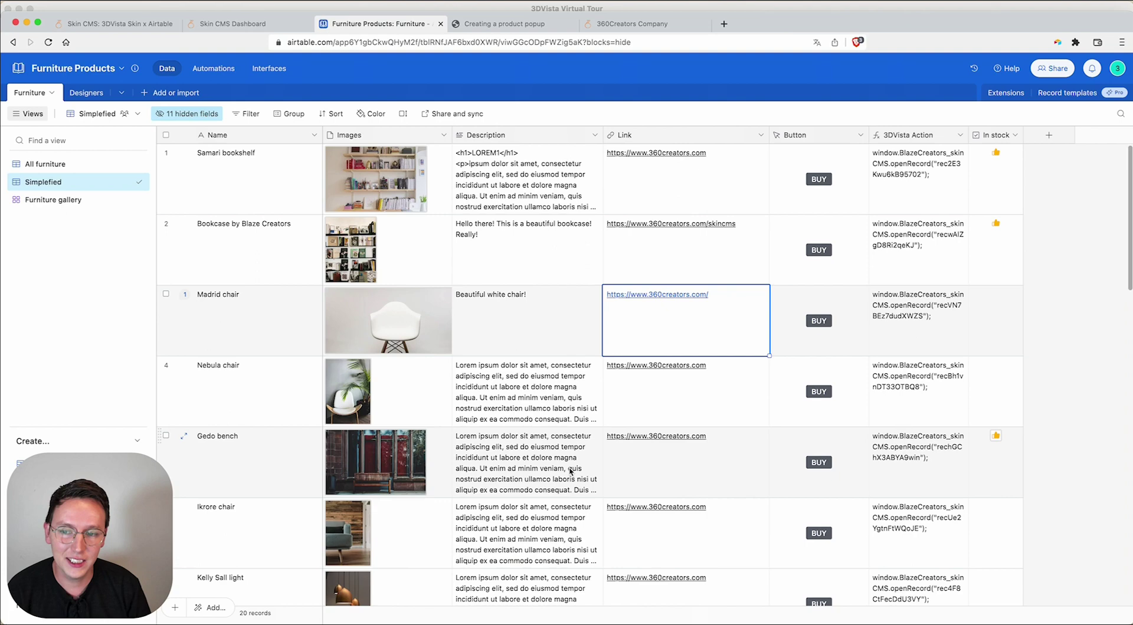
double_click(251, 319)
text(!!)
click(342, 317)
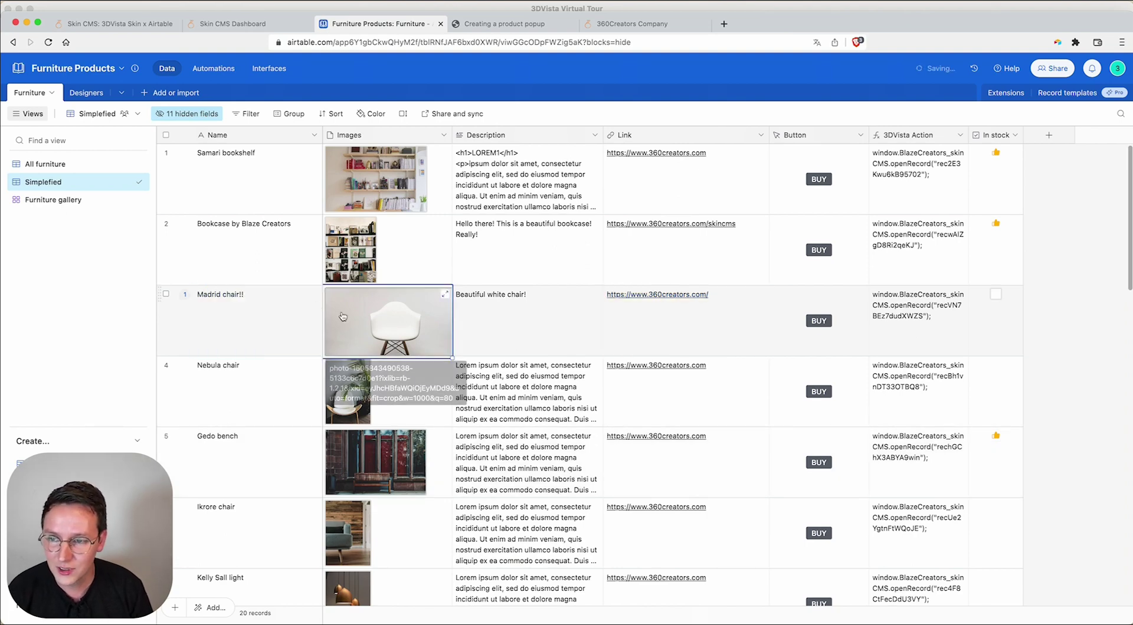
Reload the preview, reopen the Madrid chair!! popup, and follow BUY to 360creators.com.
key(ctrl+Tab)
key(super+r)
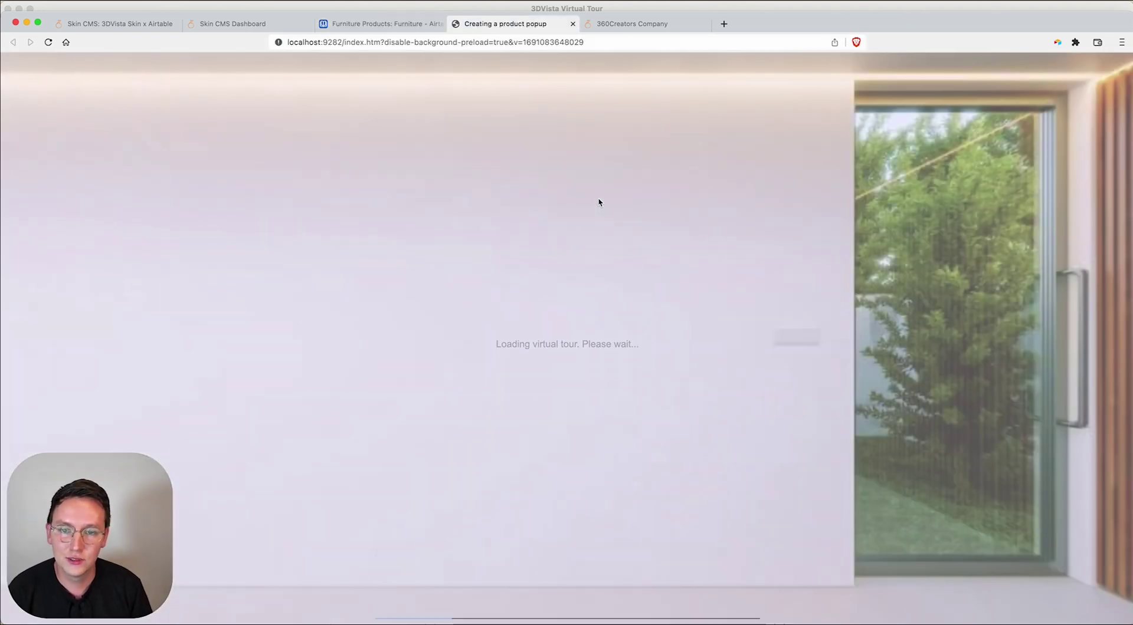
click(413, 423)
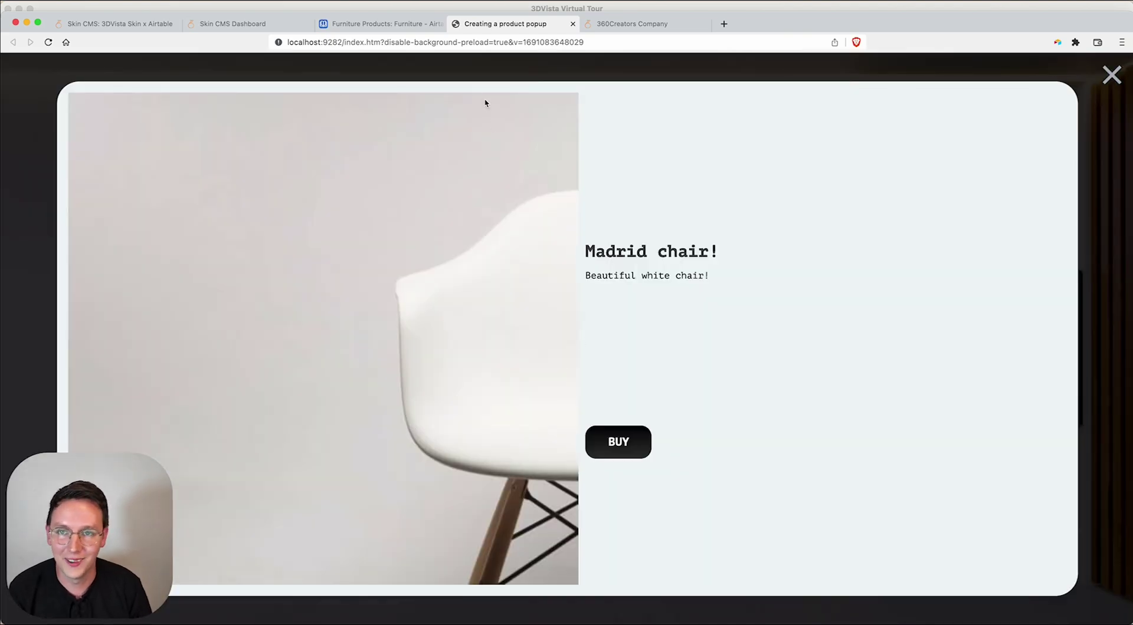
key(ctrl+shift+Tab)
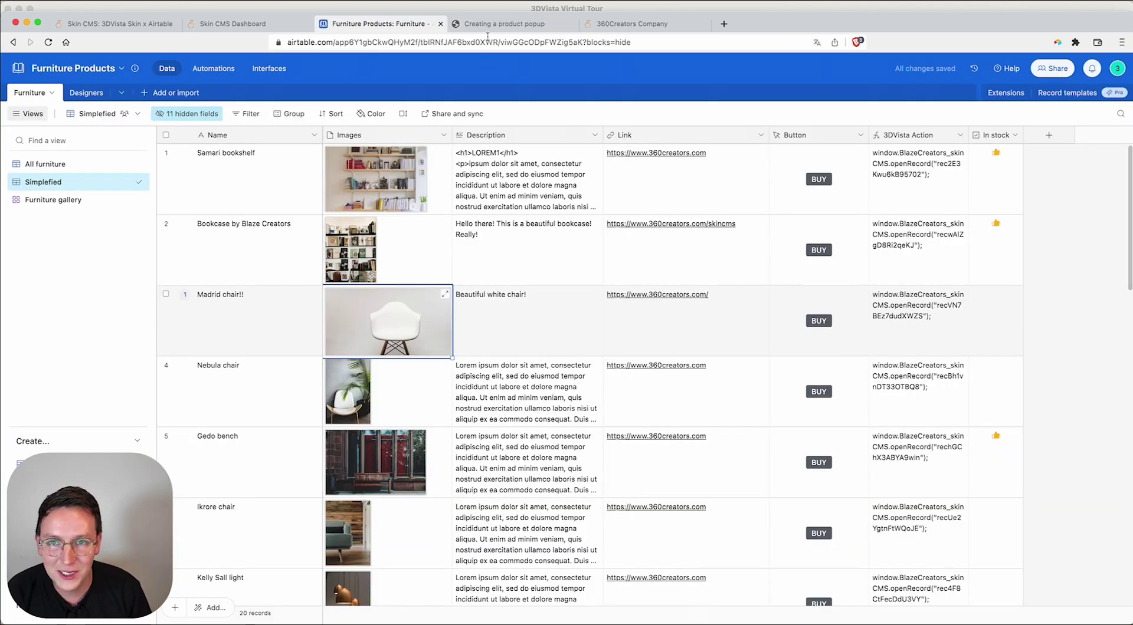
key(ctrl+Tab)
key(super+r)
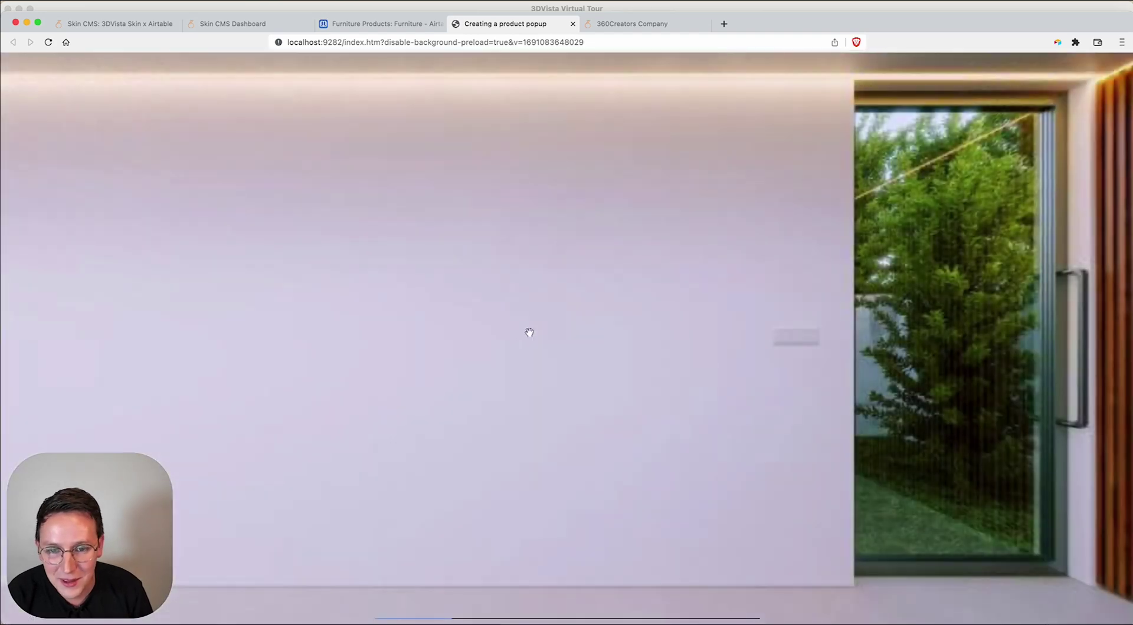
click(620, 315)
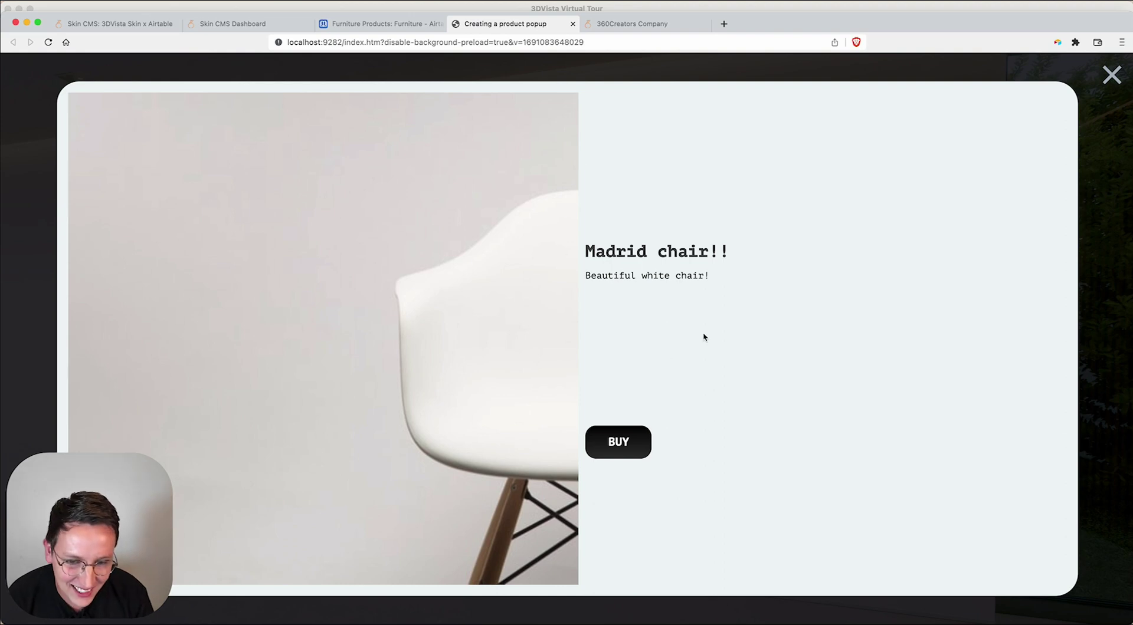
click(627, 431)
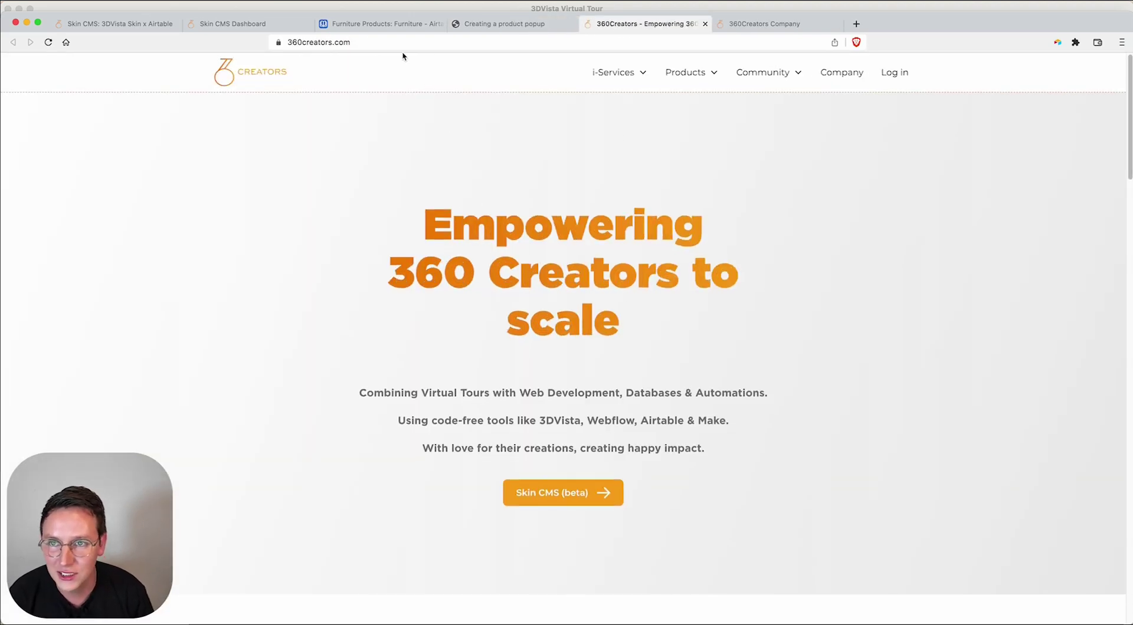
Copy the 360creators.com/skincms address into the Madrid chair's Link cell.
click(404, 42)
click(406, 46)
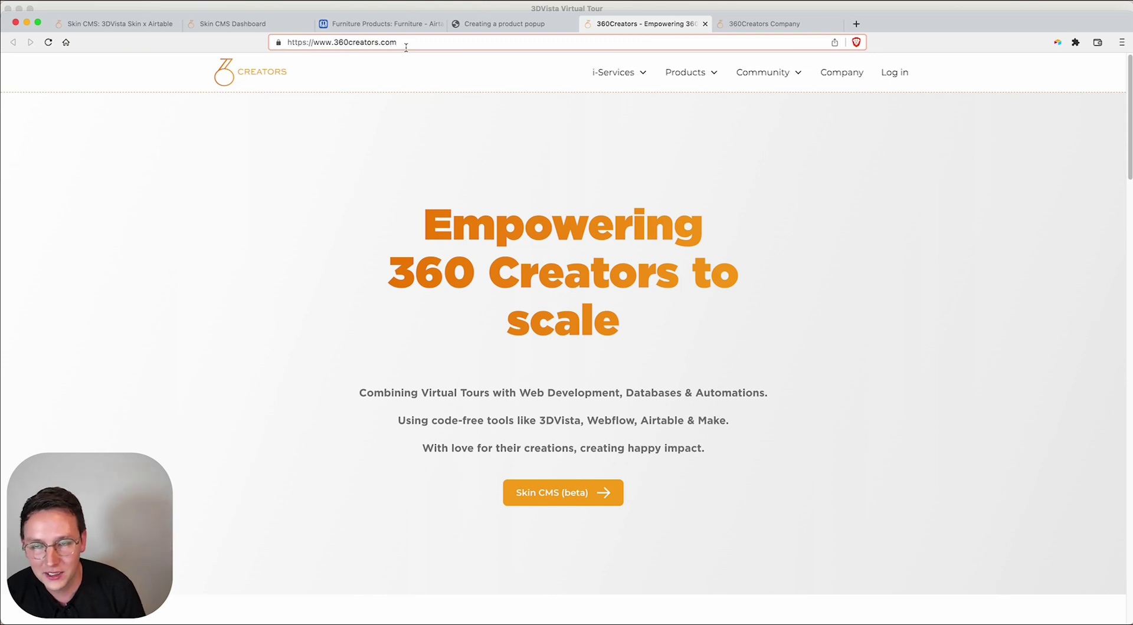
text(/skinc)
key(super+a)
key(super+c)
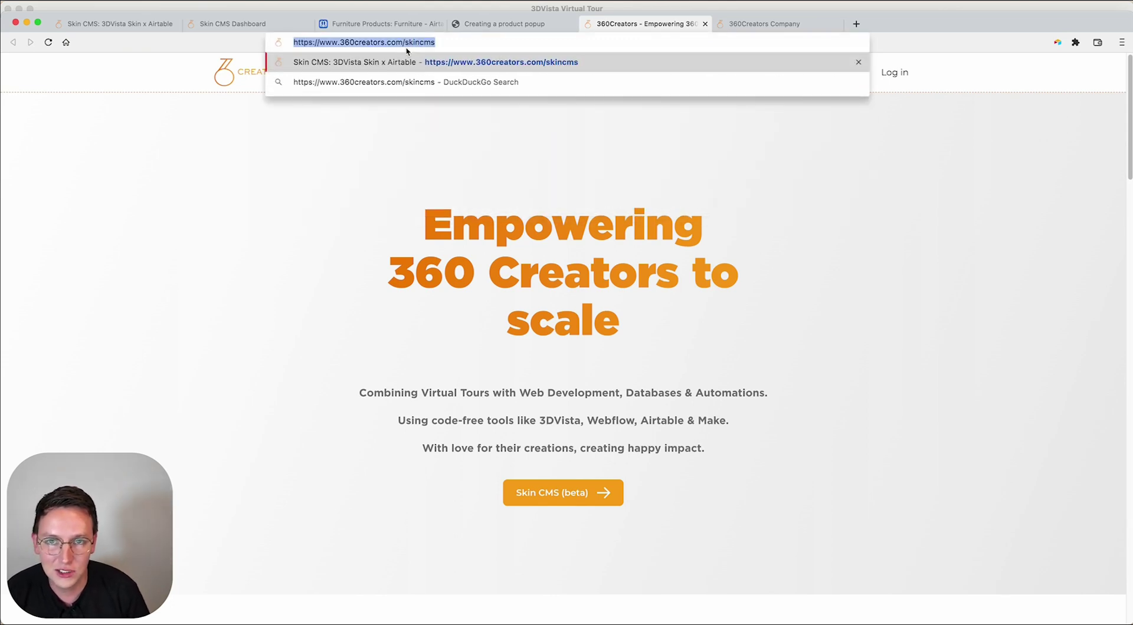
key(super+w)
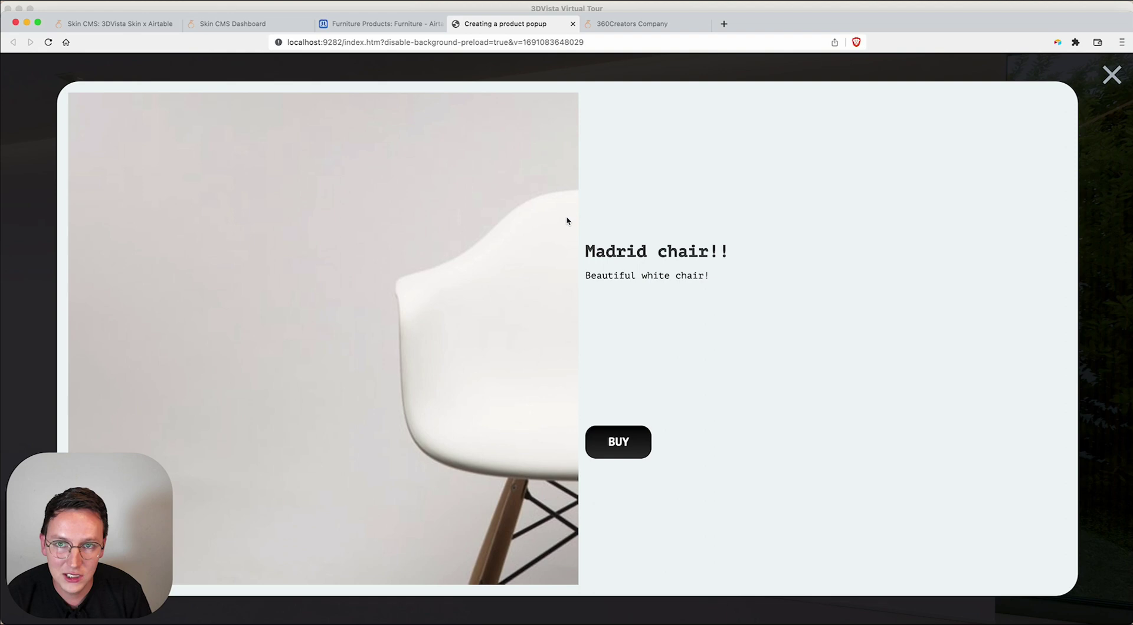
key(super+w)
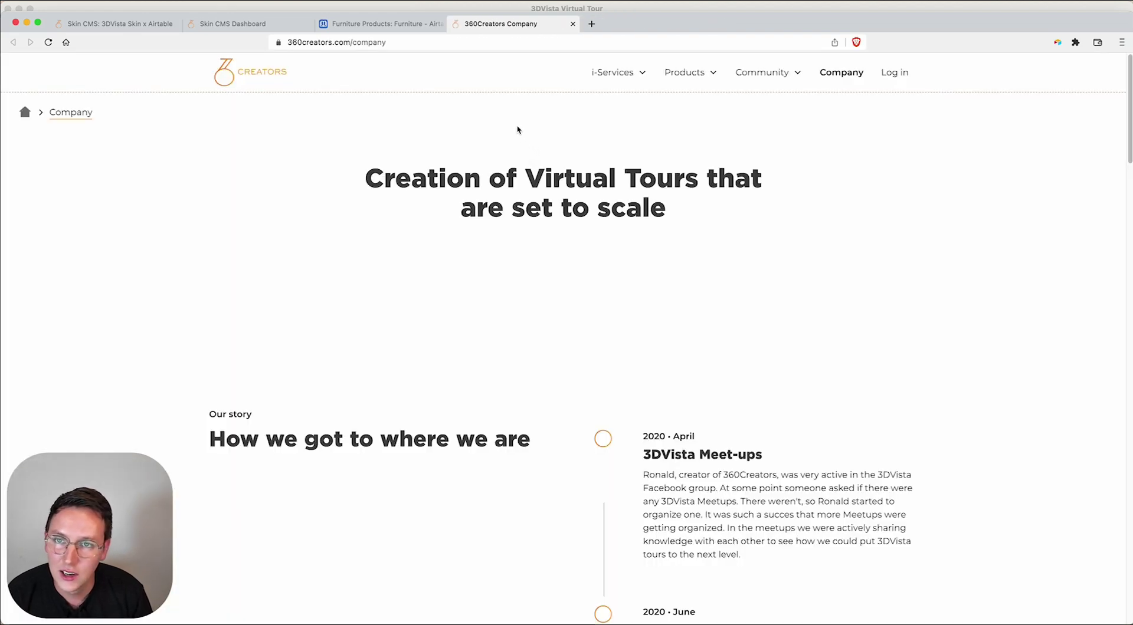
key(super+w)
click(626, 319)
key(super+v)
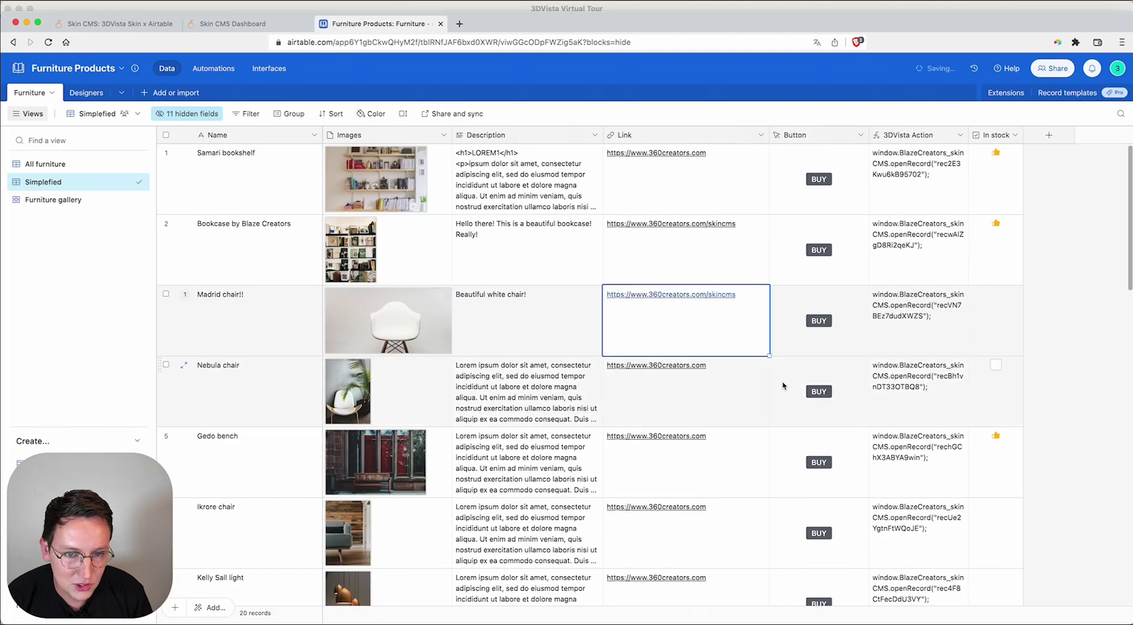
Republish the tour preview and confirm the Madrid chair's BUY opens the Skin CMS page.
mouse_move(696, 617)
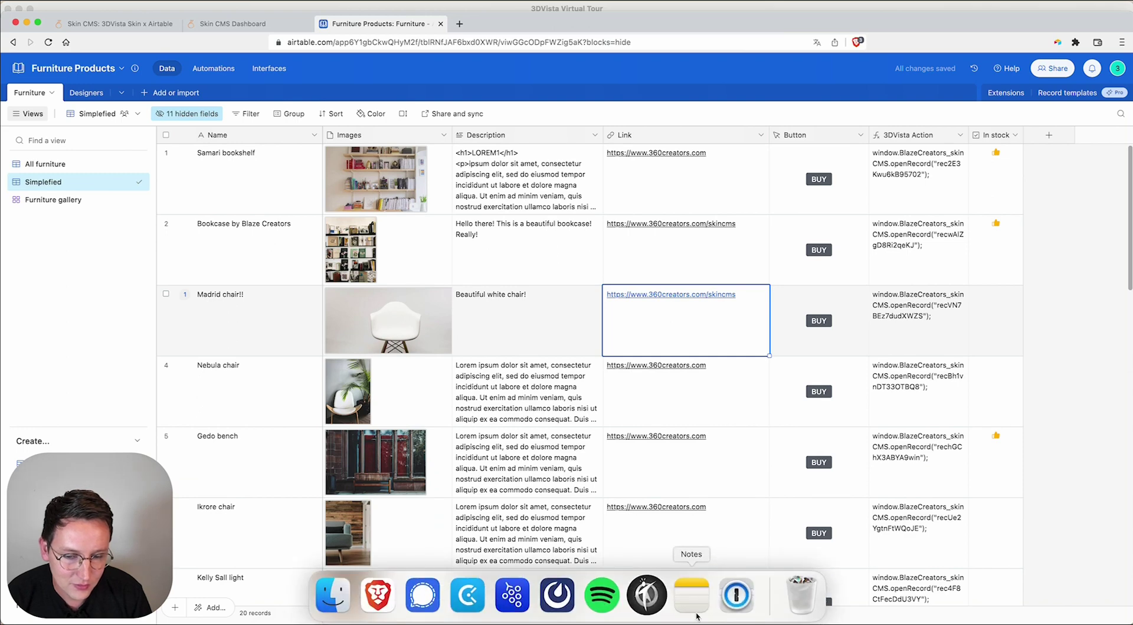
click(647, 595)
click(1058, 598)
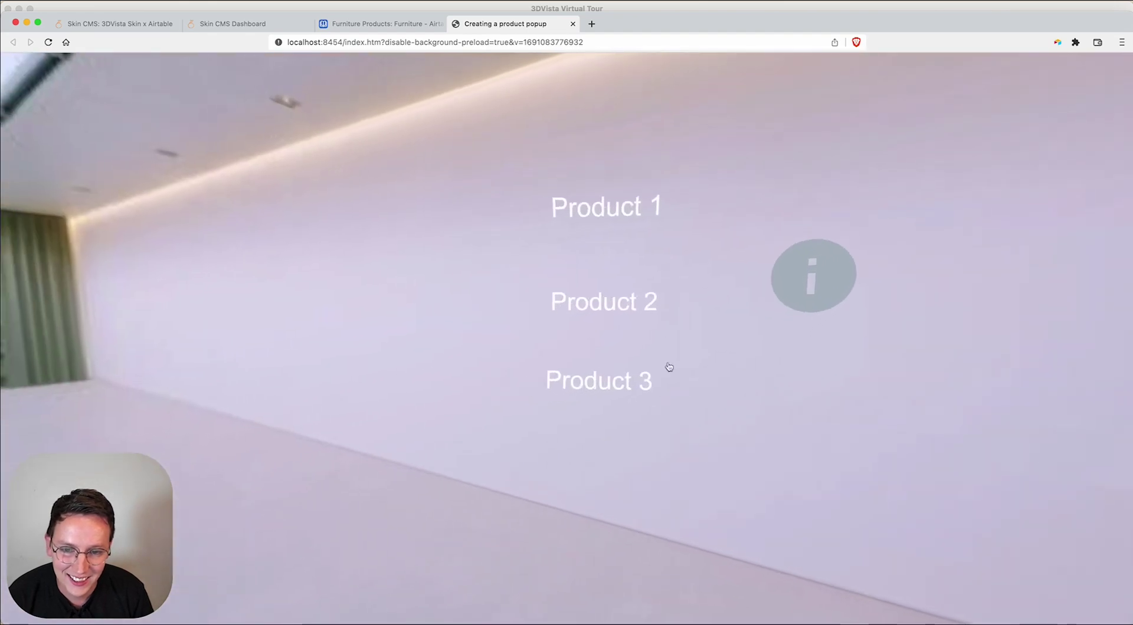
click(609, 381)
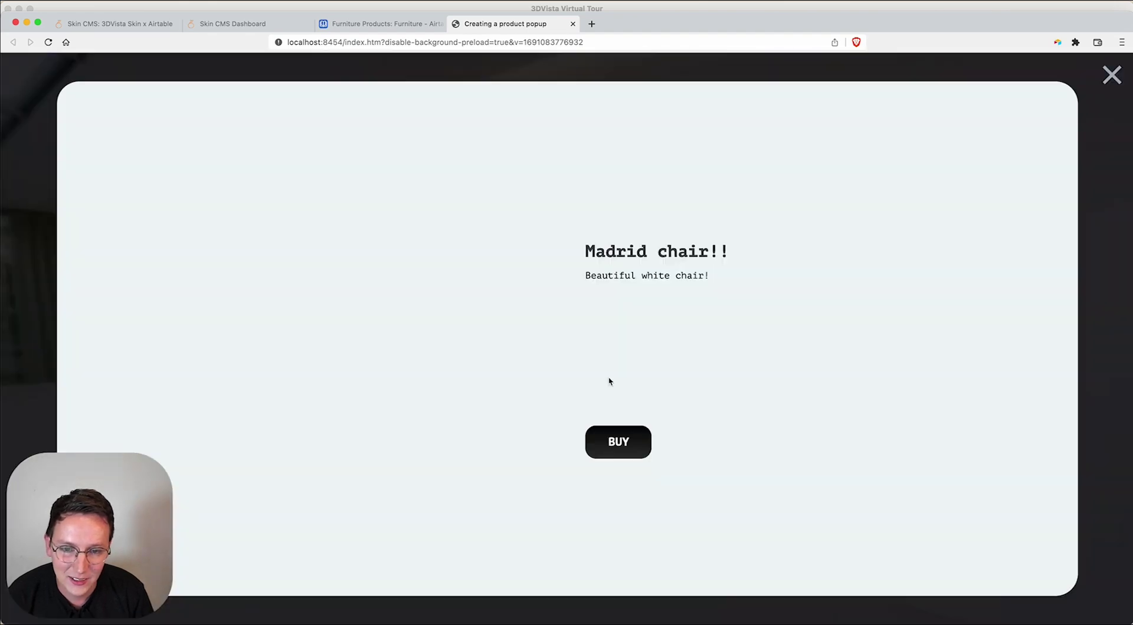
click(637, 444)
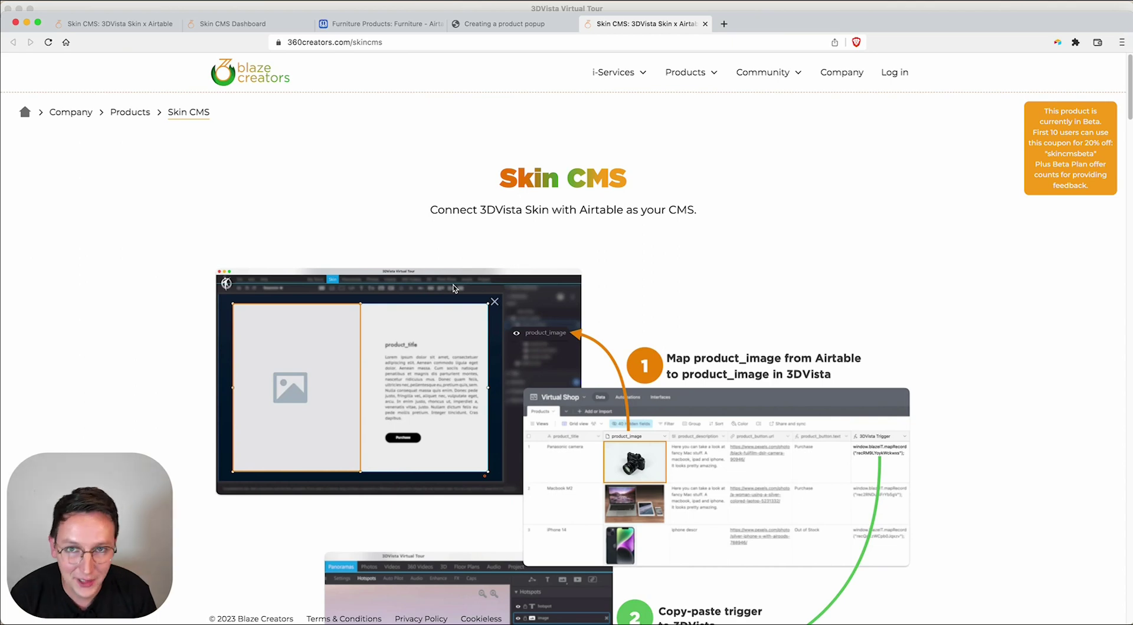
click(527, 31)
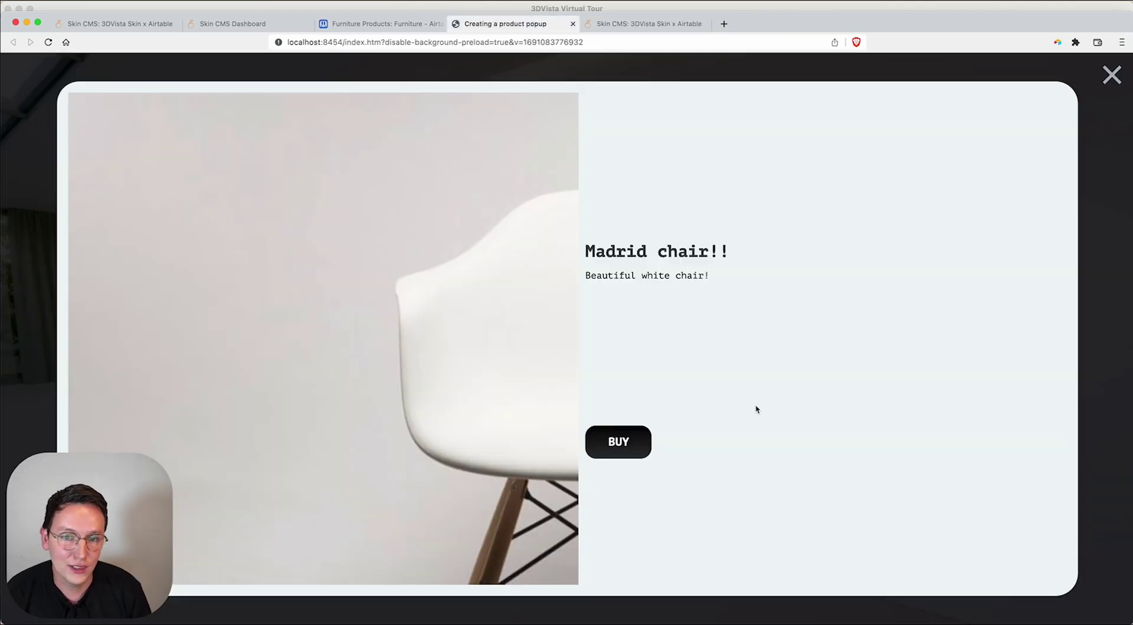
Preview the tour as an iPhone 12 Pro and confirm the Madrid chair's BUY still opens Skin CMS.
click(1102, 83)
drag(568, 475, 548, 485)
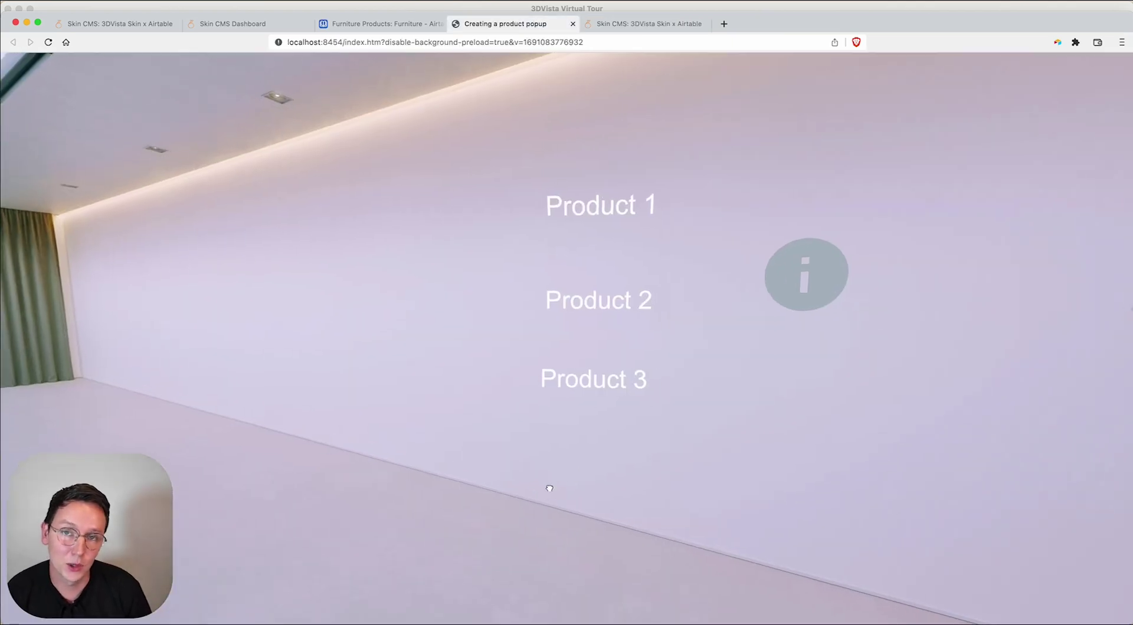
key(super+alt+i)
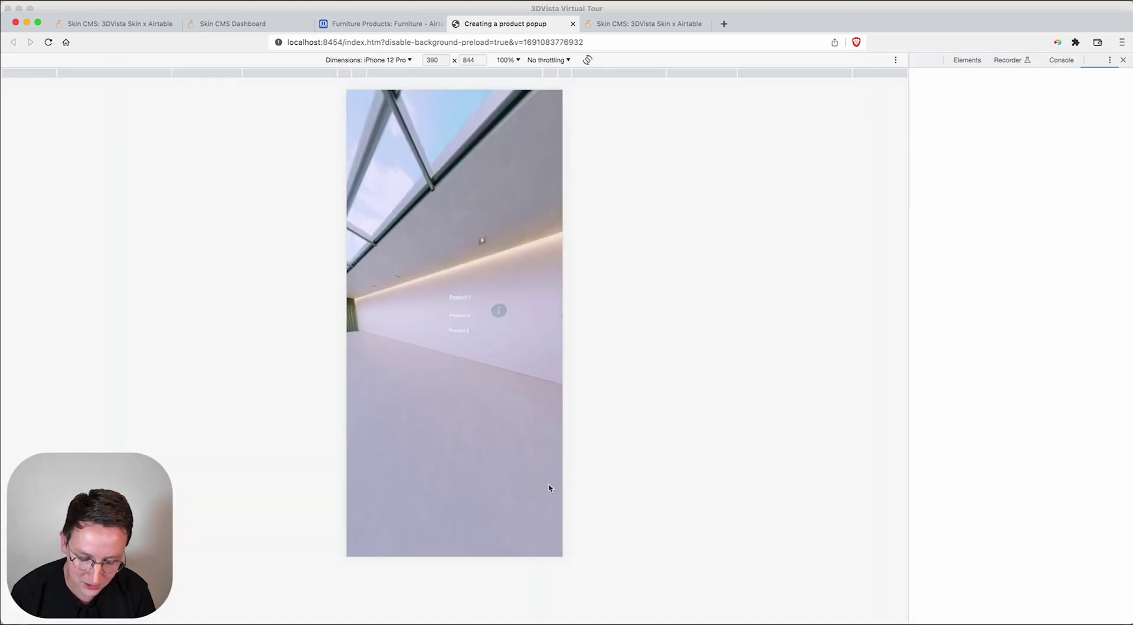
key(super+r)
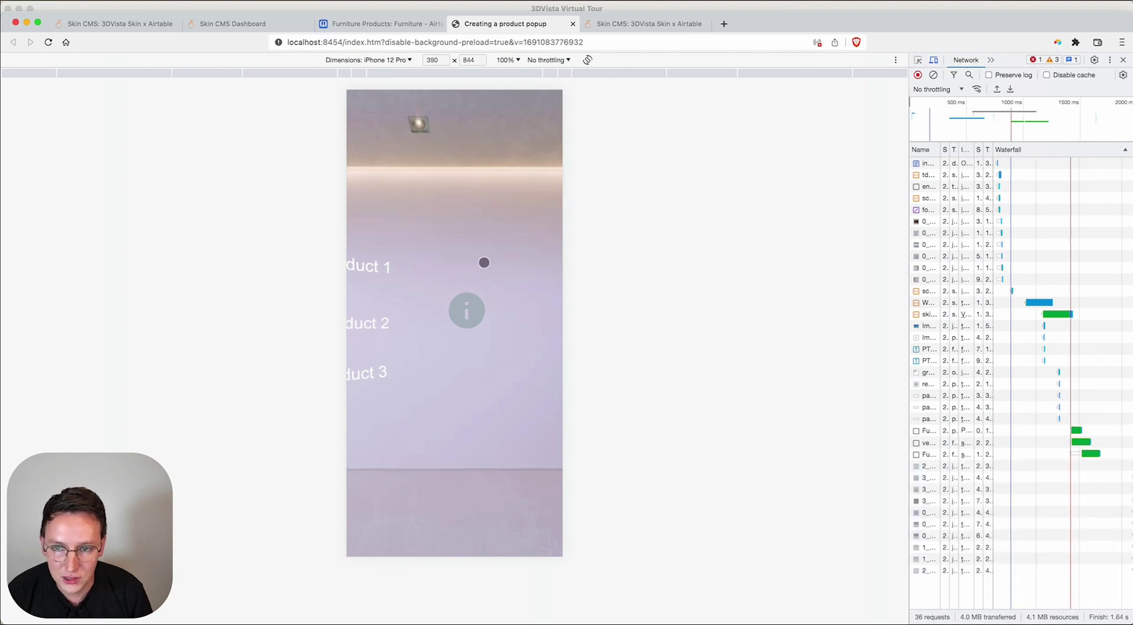
click(472, 356)
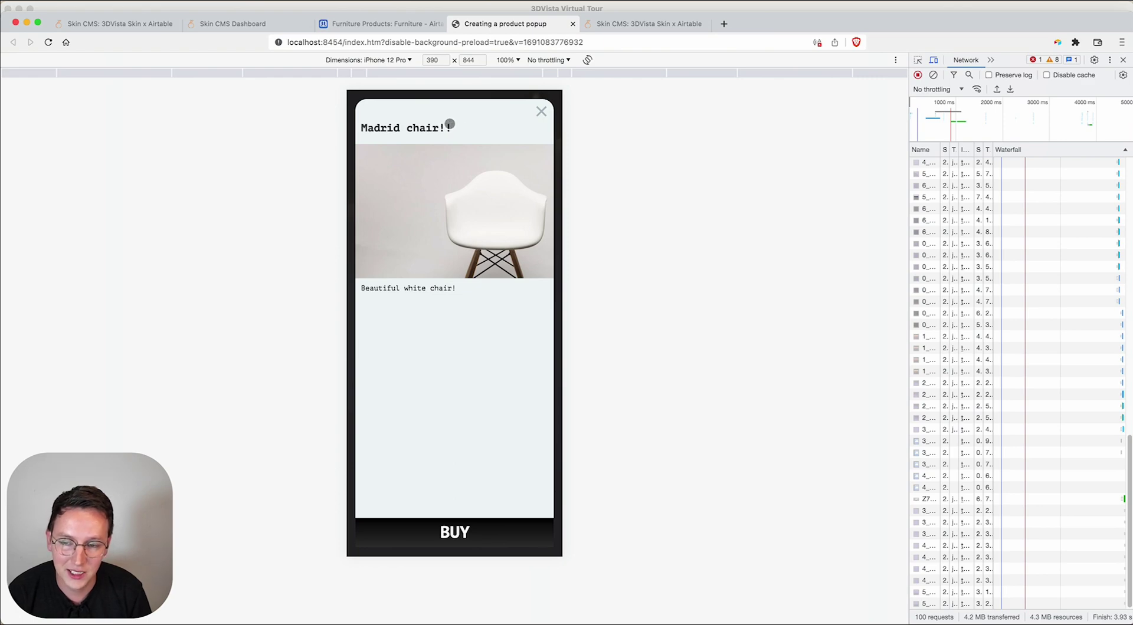
click(464, 544)
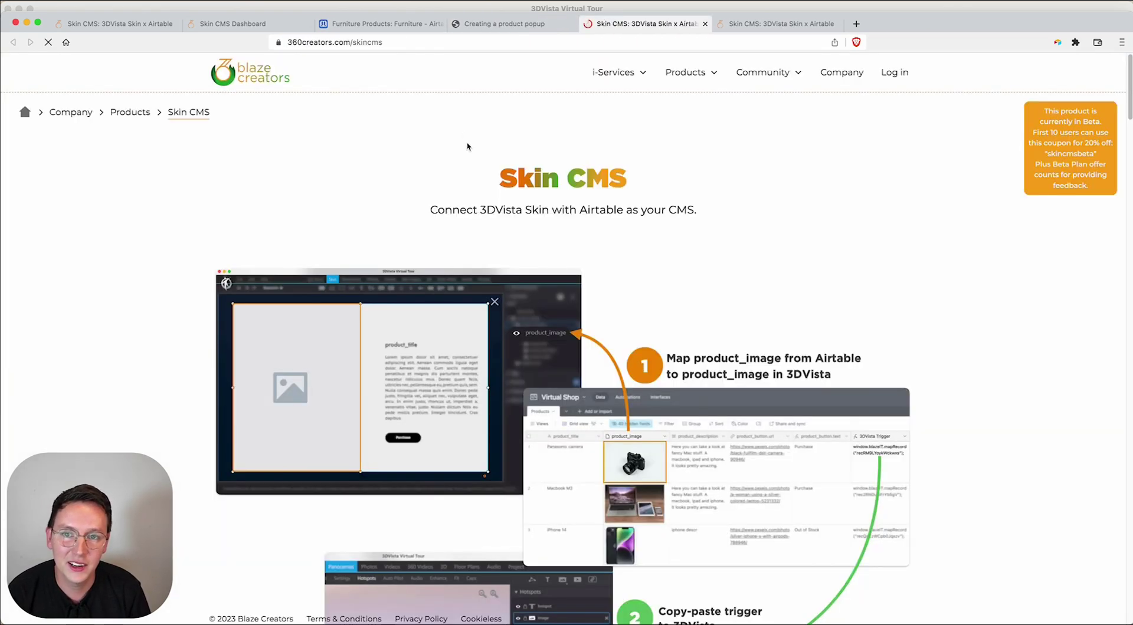
click(509, 26)
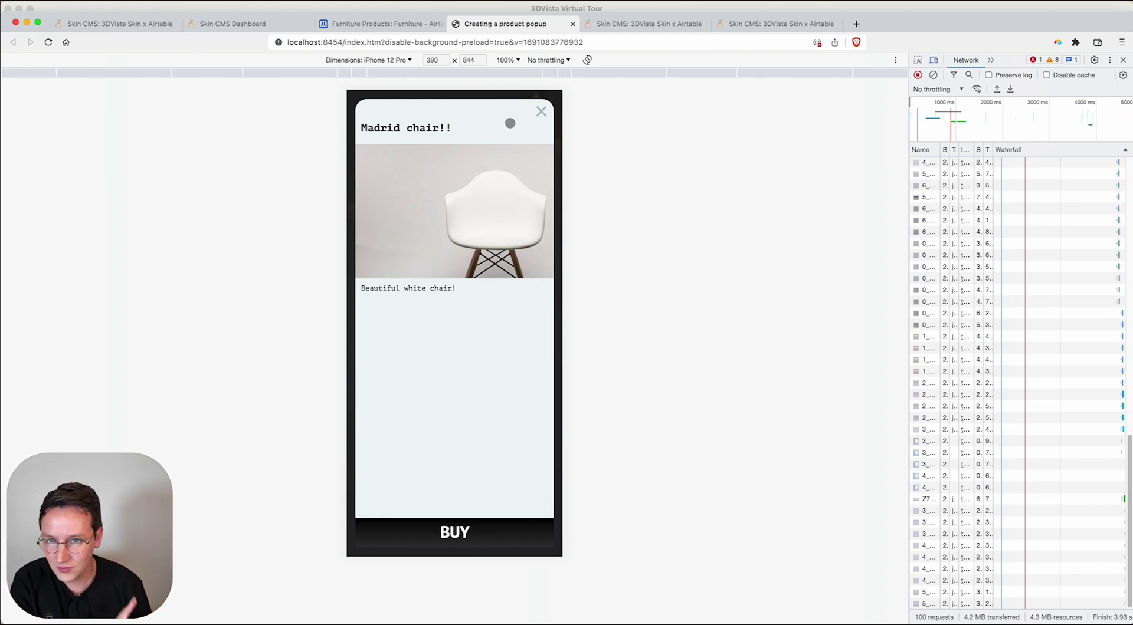
click(407, 24)
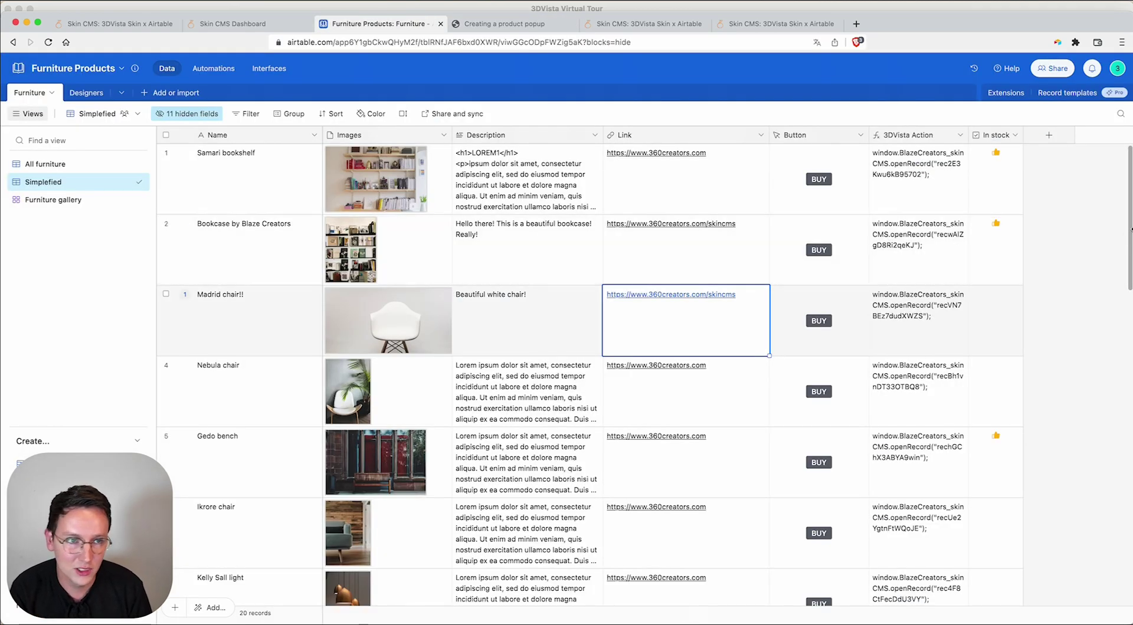
Review the Furniture Products base's sharing options, then return to the 3DVista tour editor.
click(1052, 68)
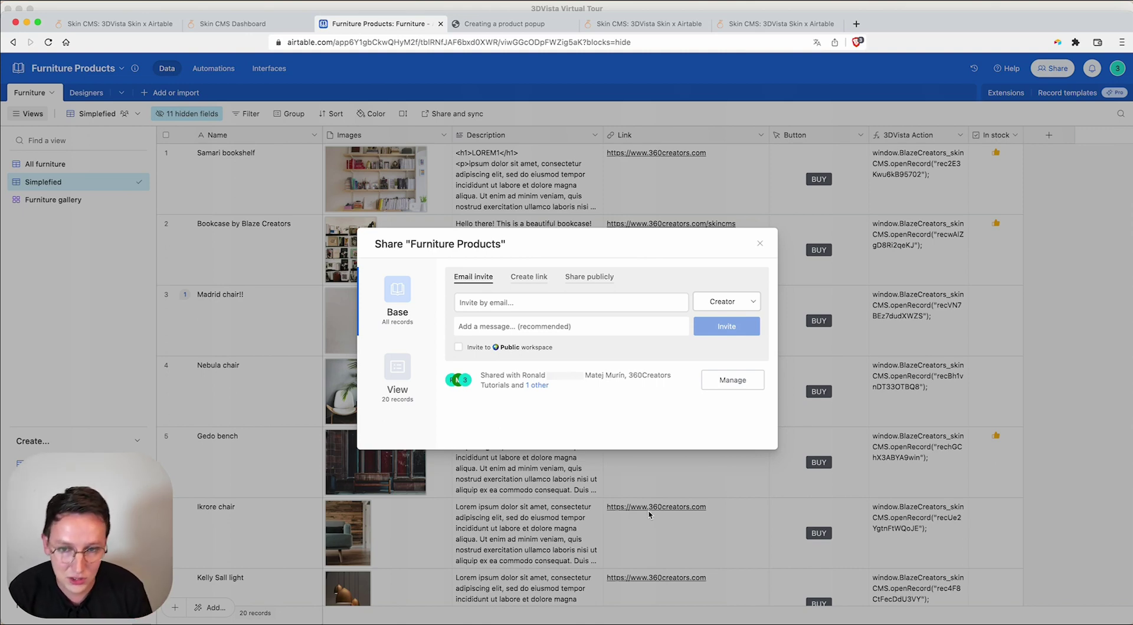
click(649, 515)
click(502, 24)
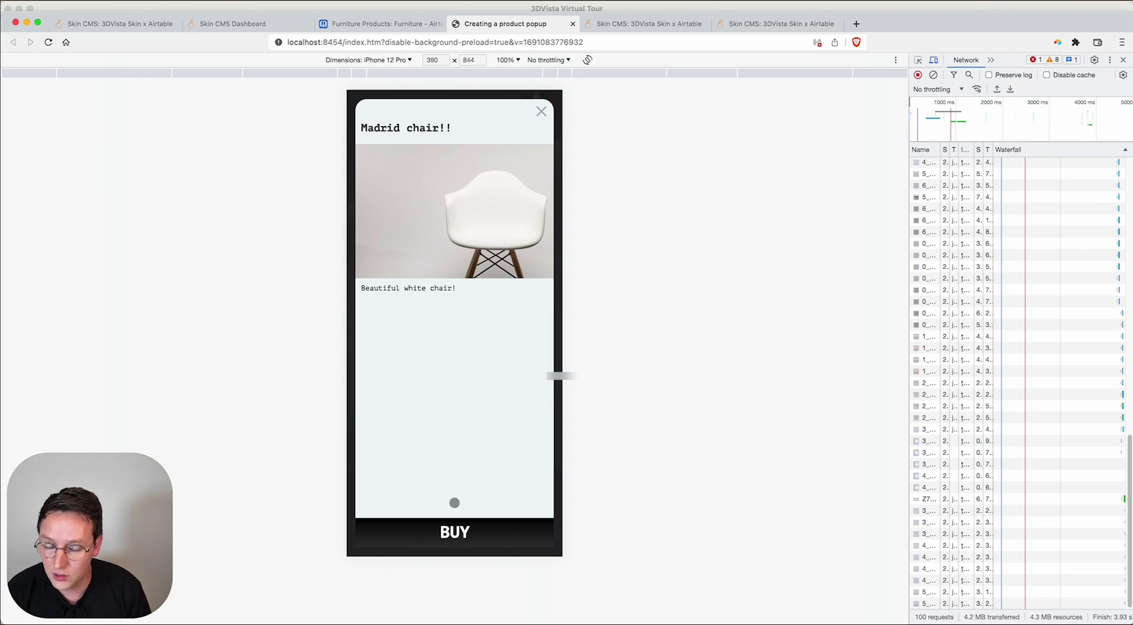
click(407, 10)
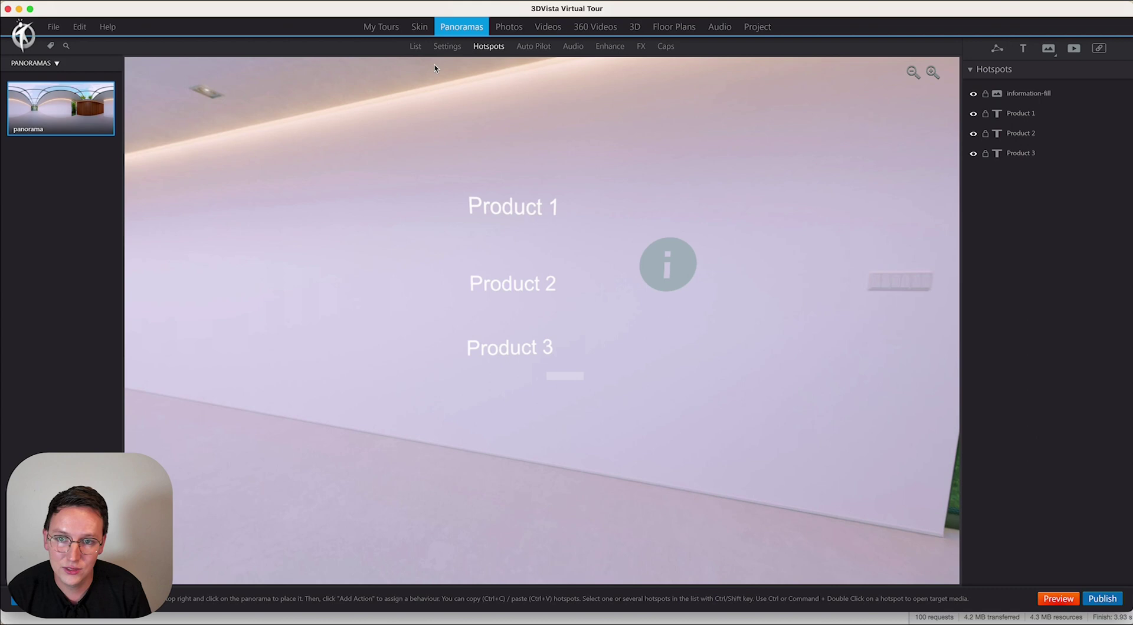
Style the pop-up's product_button background as a gradient from blue to navy 000066.
click(418, 28)
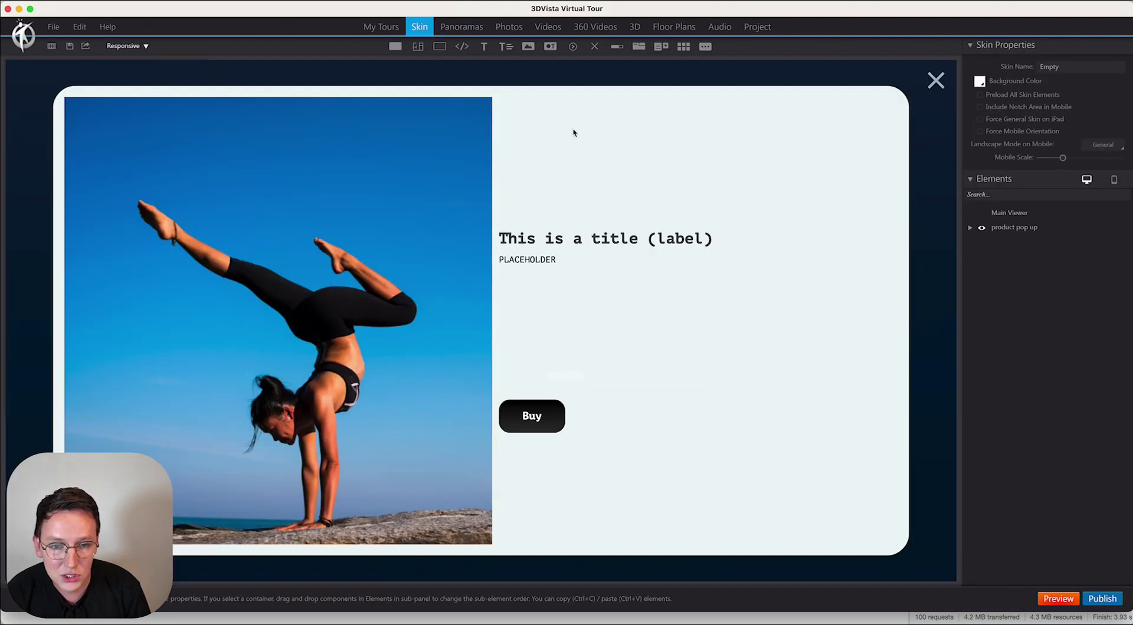
click(548, 419)
click(1098, 479)
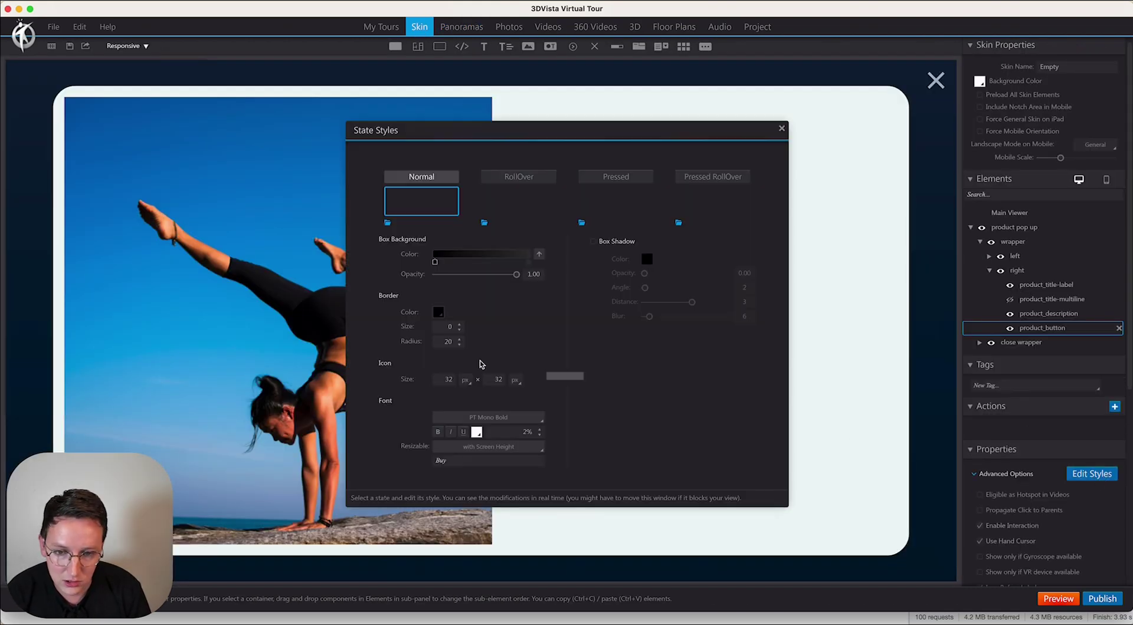
drag(511, 127, 255, 52)
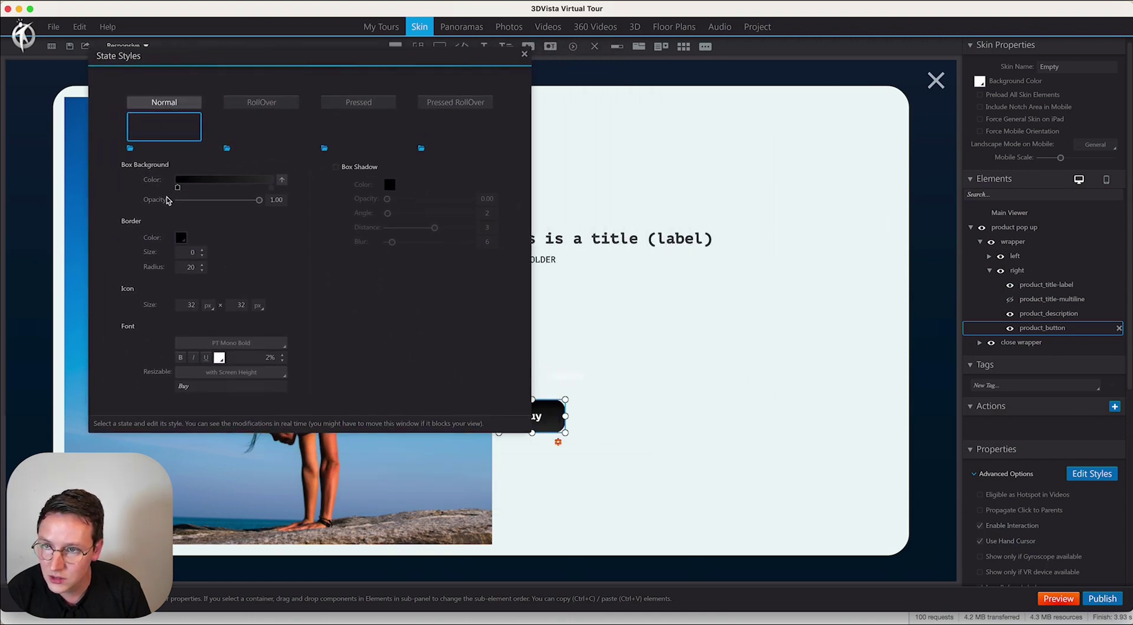
click(178, 188)
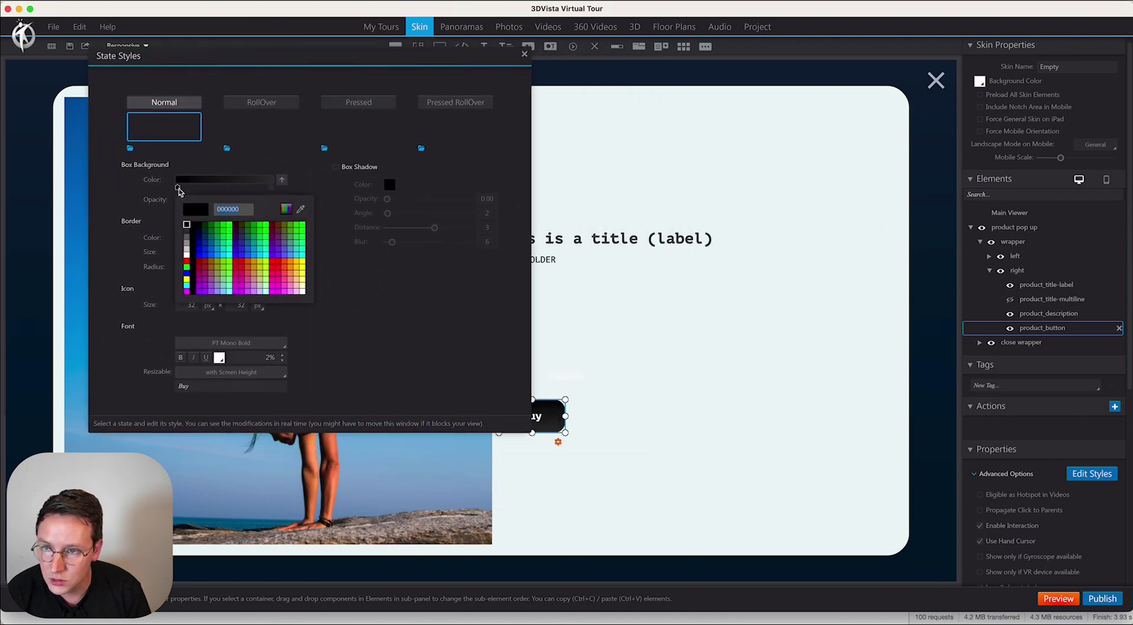
click(211, 256)
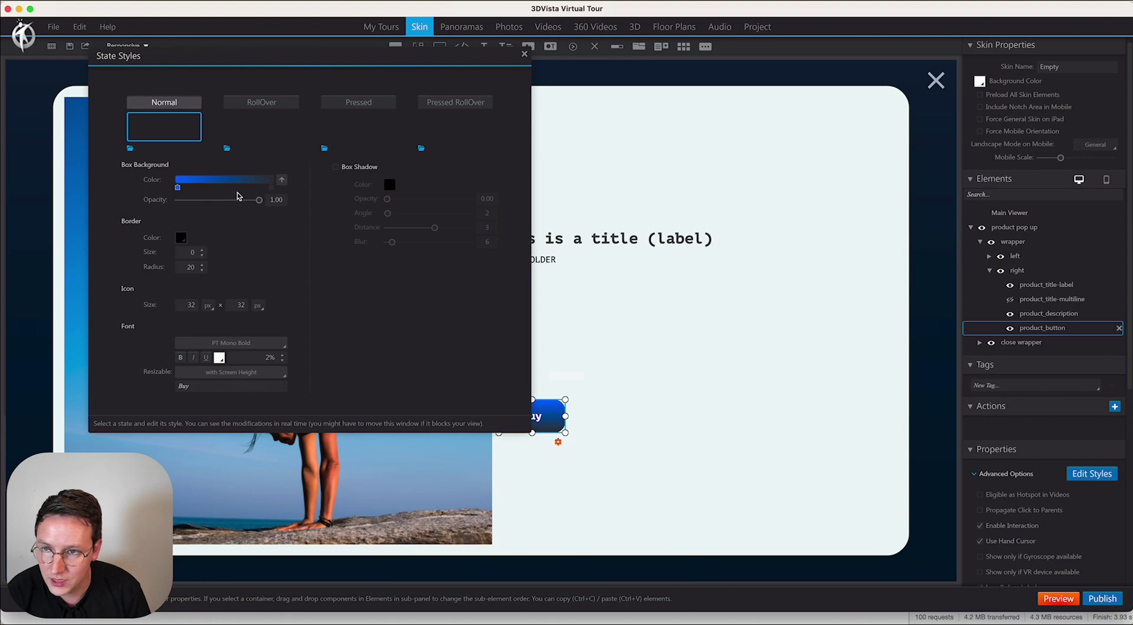
click(271, 188)
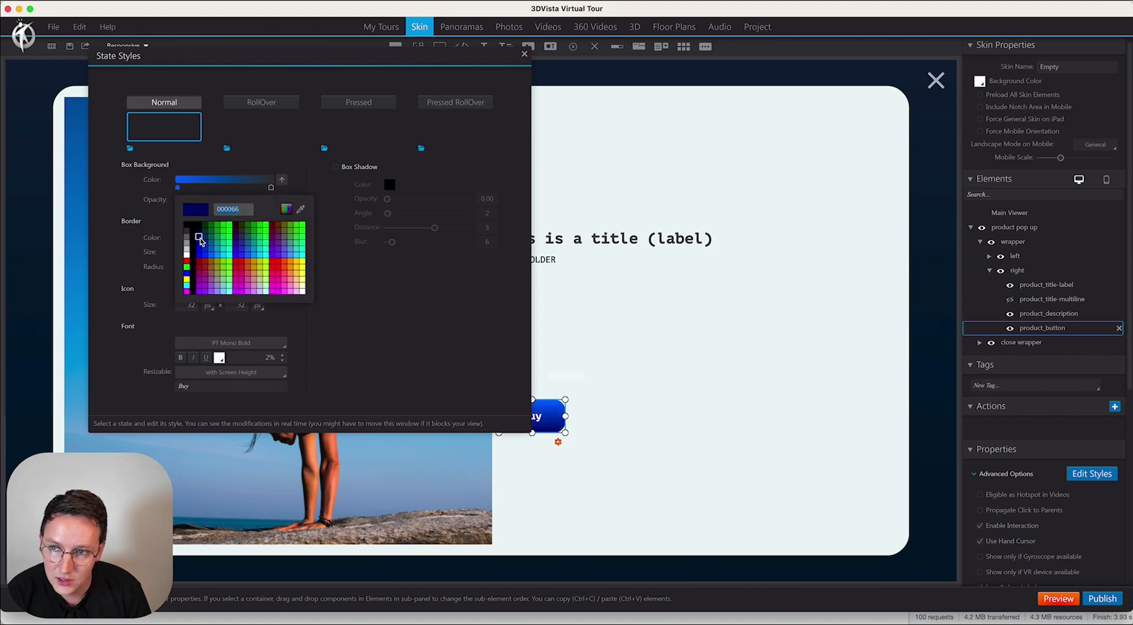
click(198, 238)
drag(430, 67, 301, 68)
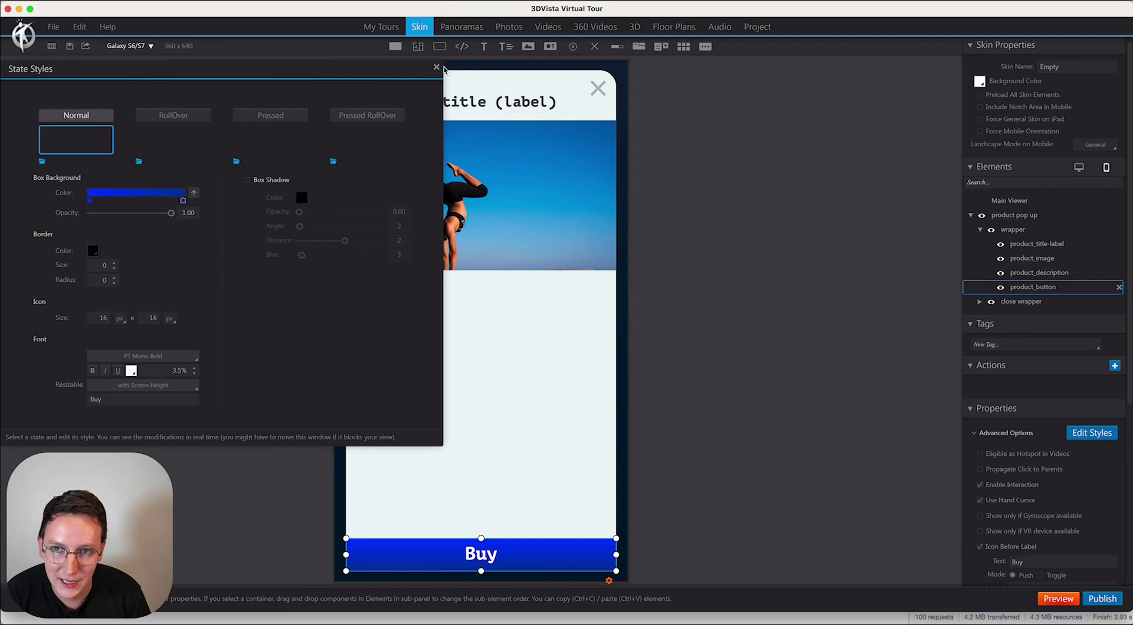
click(437, 67)
Check the Product 1, 2 and 3 pop-ups with their blue BUY button in the desktop preview.
click(1078, 169)
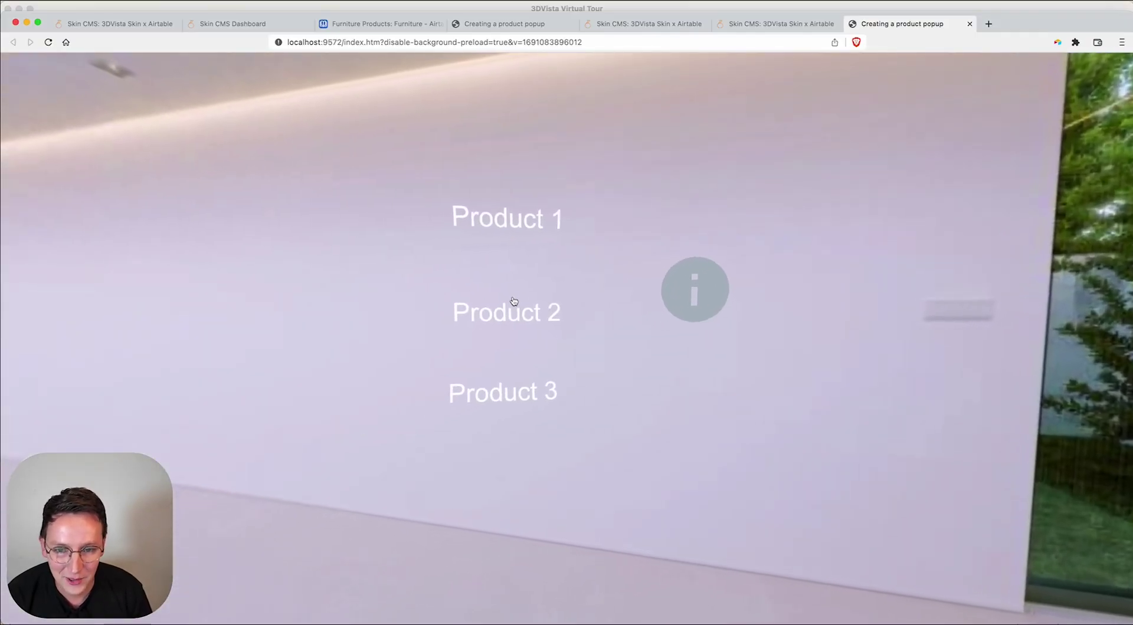
click(513, 307)
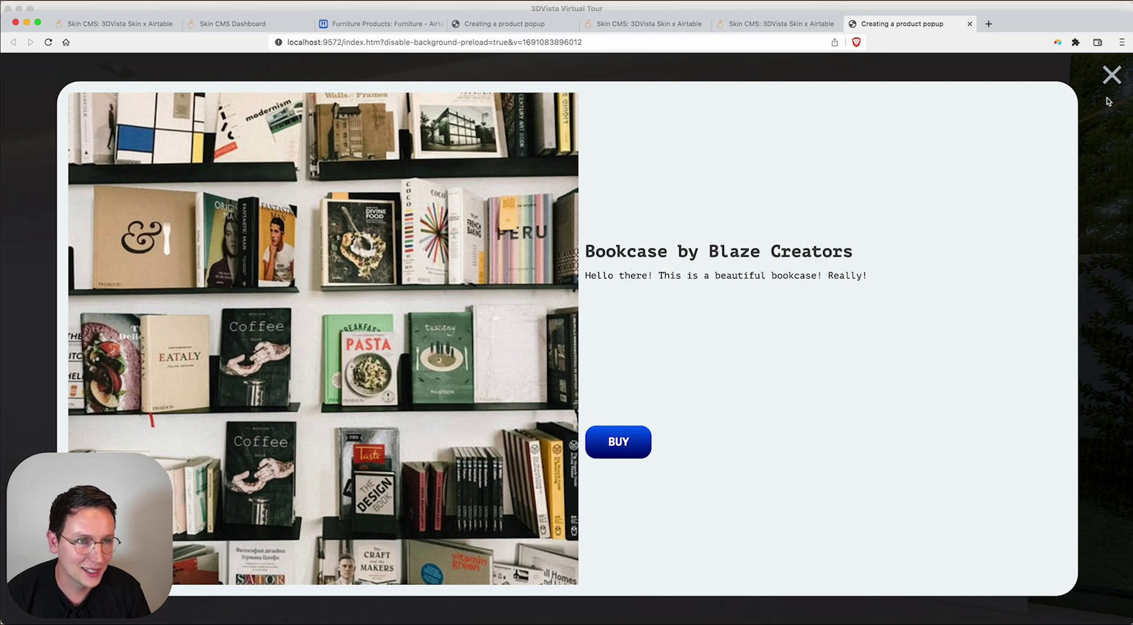
click(1111, 75)
click(509, 227)
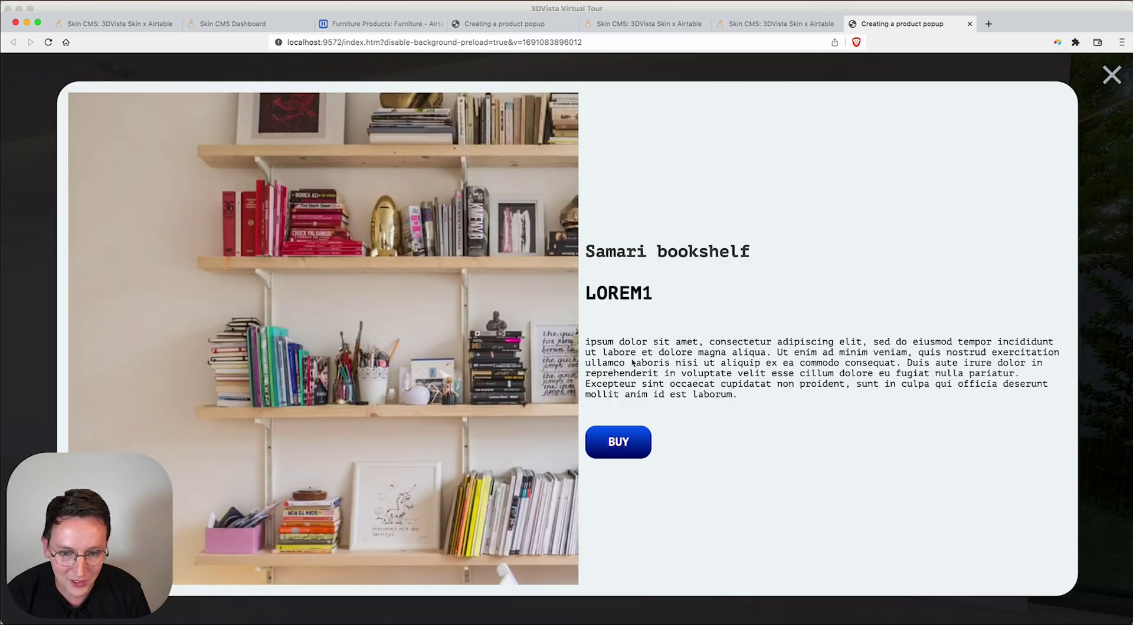
click(1113, 75)
click(478, 398)
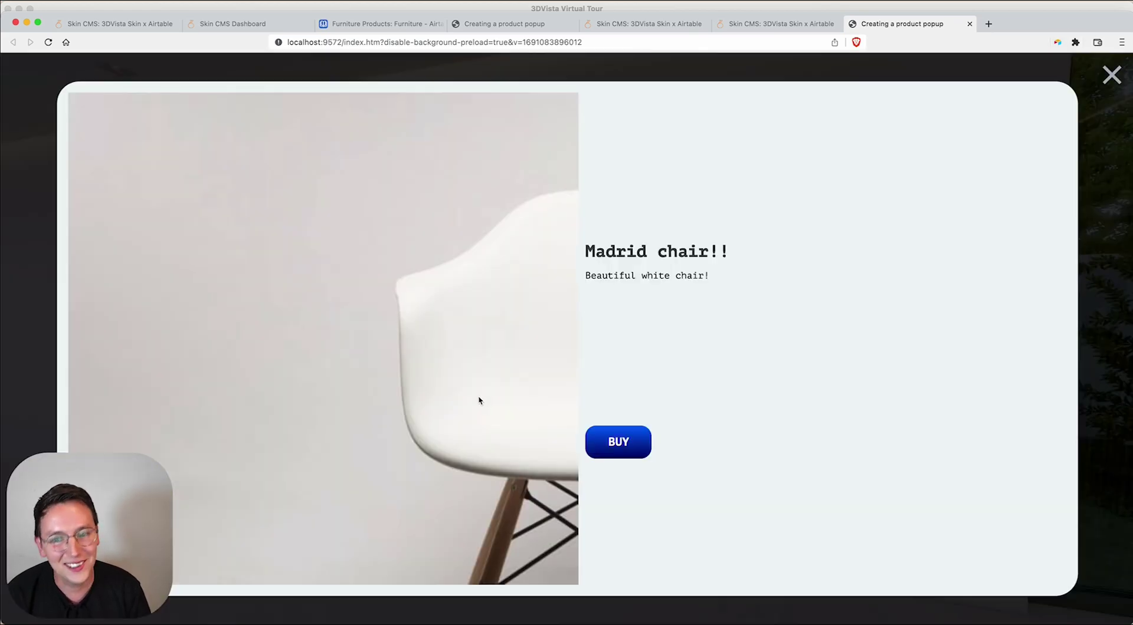
click(1111, 75)
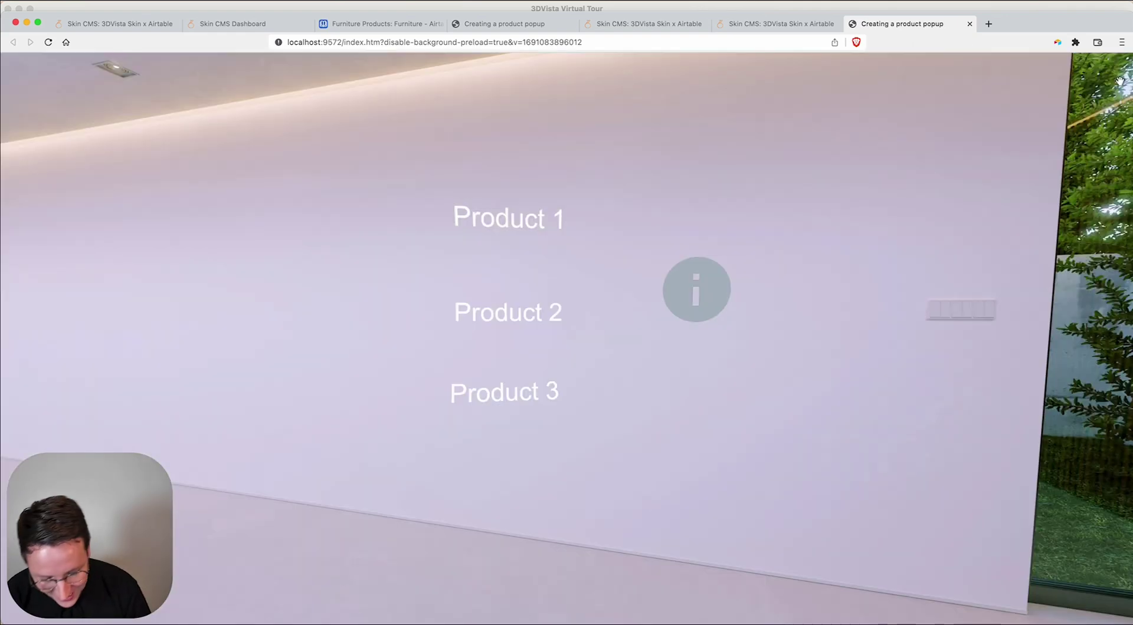
Recheck the Product 1 and 2 pop-ups in iPhone 12 Pro view, then return to Airtable.
key(super+alt+i)
key(super+r)
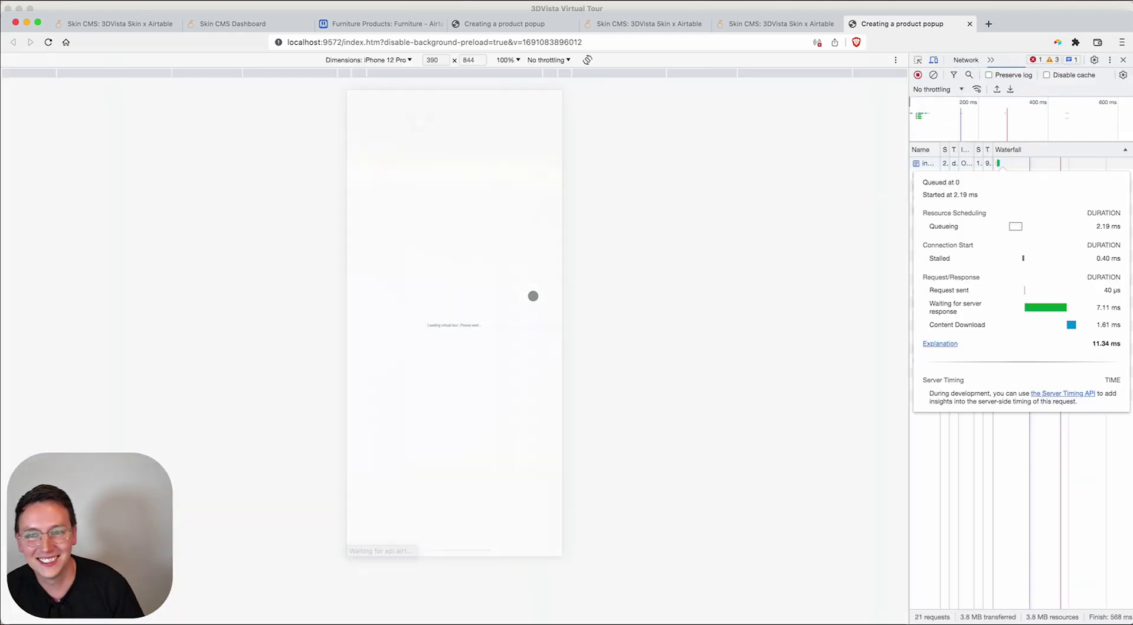
click(422, 248)
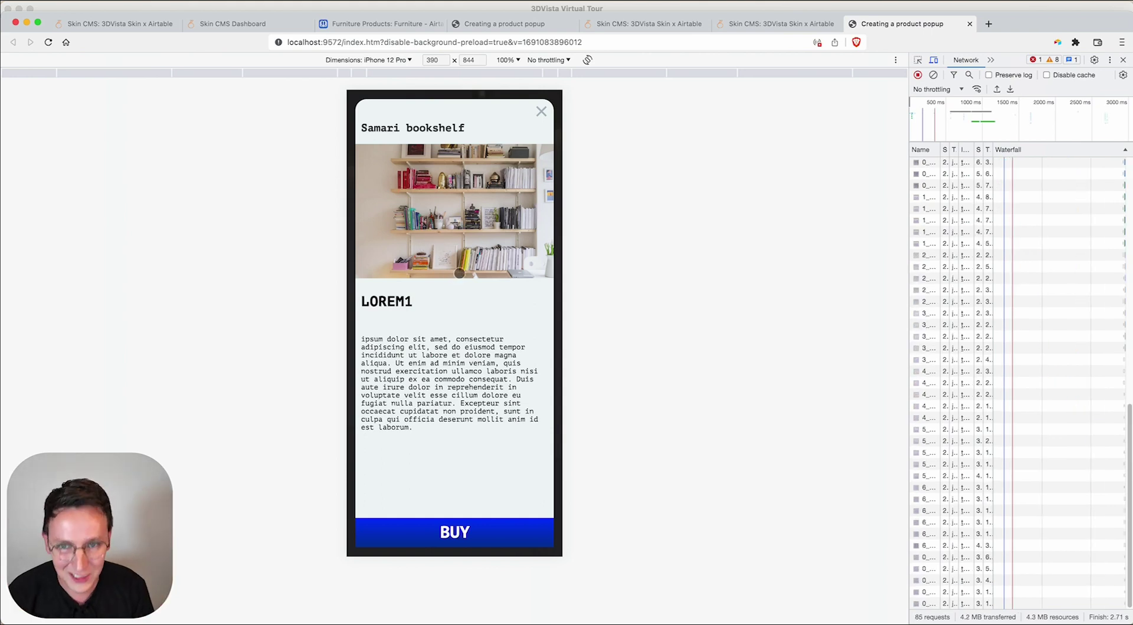
click(541, 111)
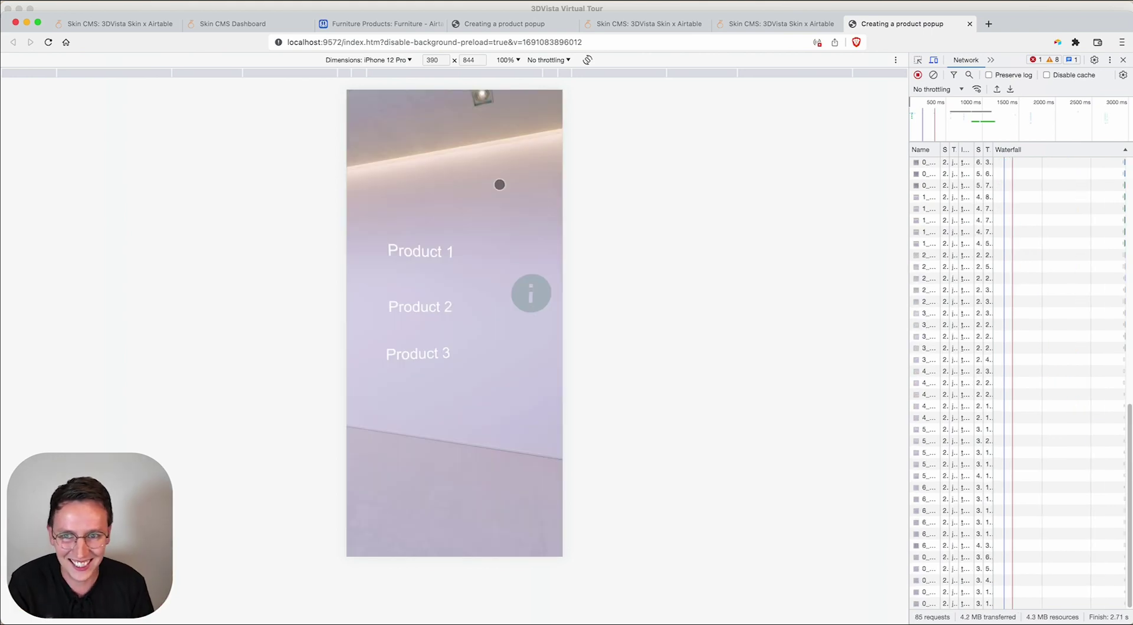
click(432, 308)
click(543, 112)
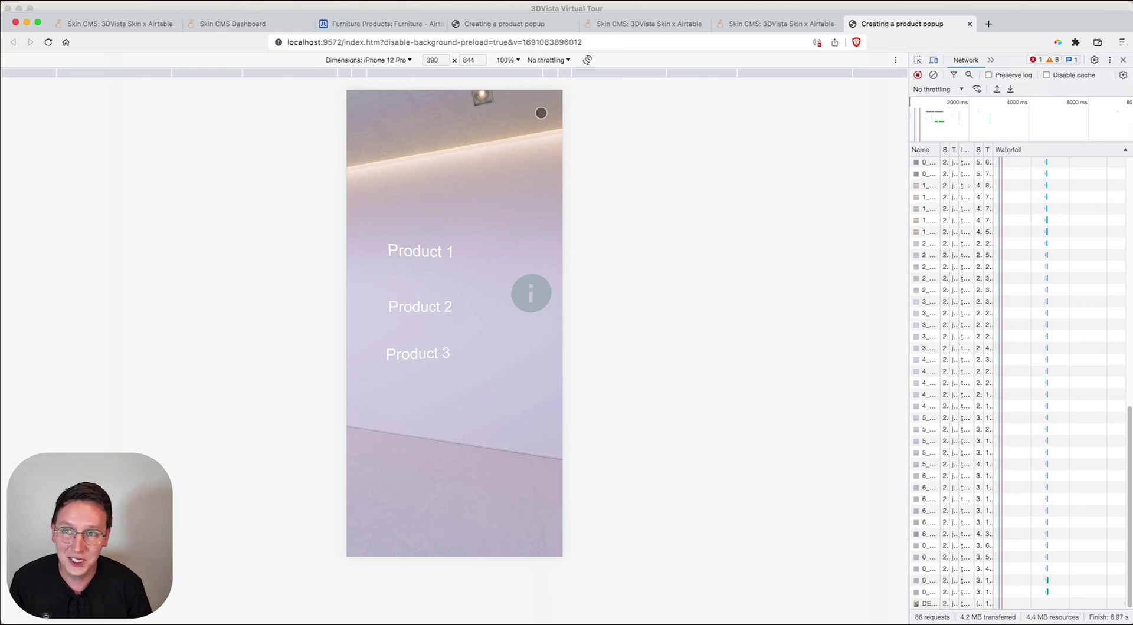
click(396, 26)
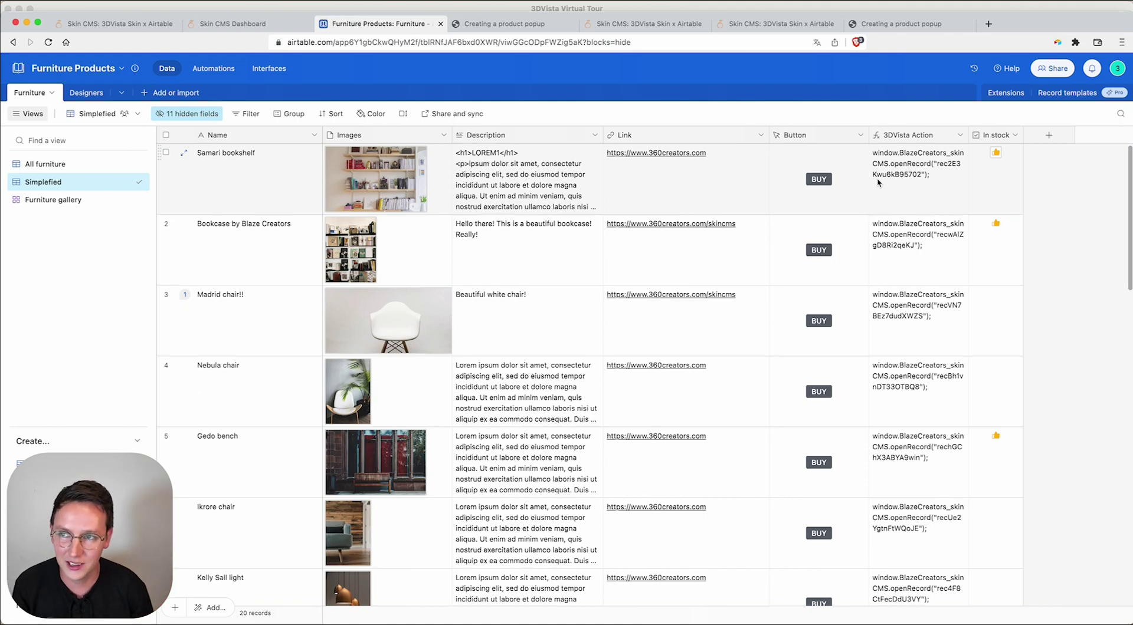
Open the Furniture Products interface in edit mode, showing the Samari bookshelf record.
click(272, 69)
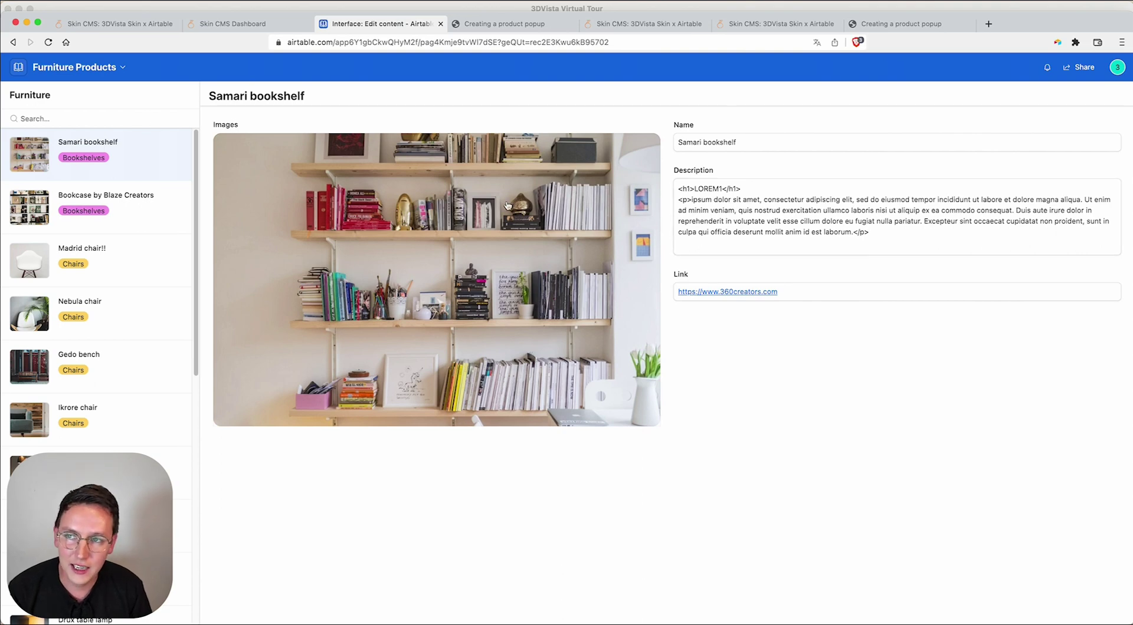
click(113, 69)
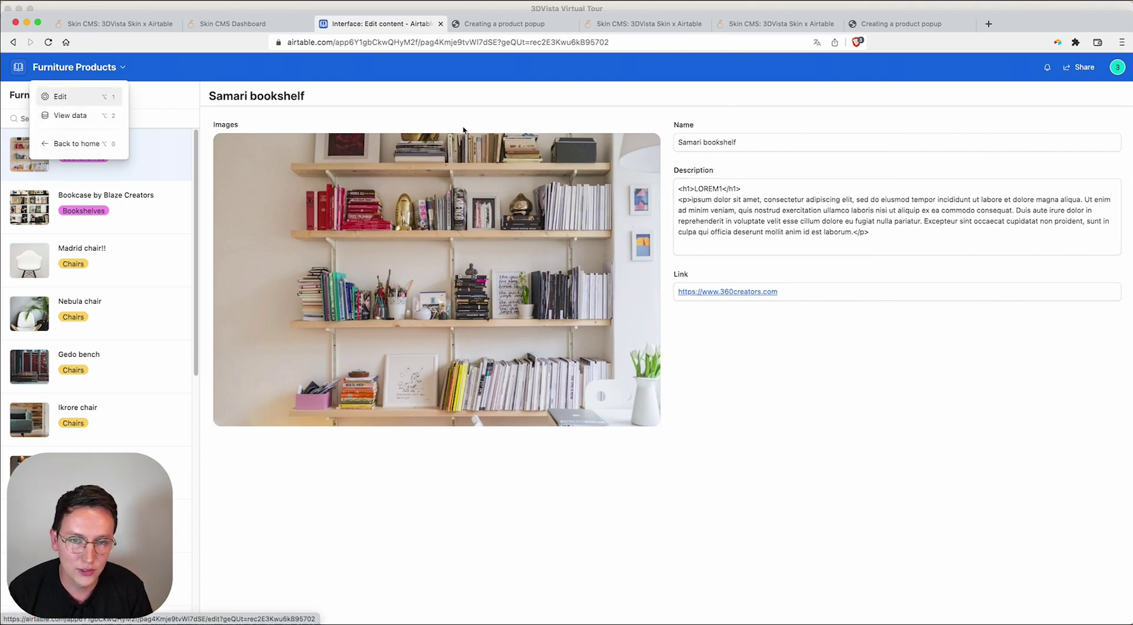
click(806, 456)
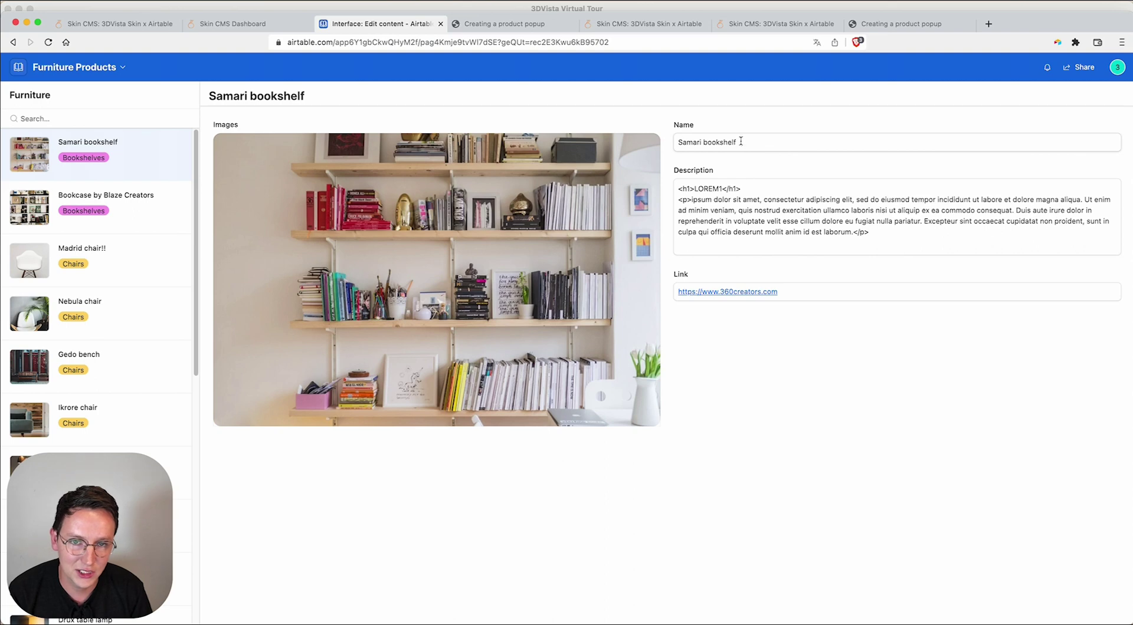
click(77, 69)
click(84, 98)
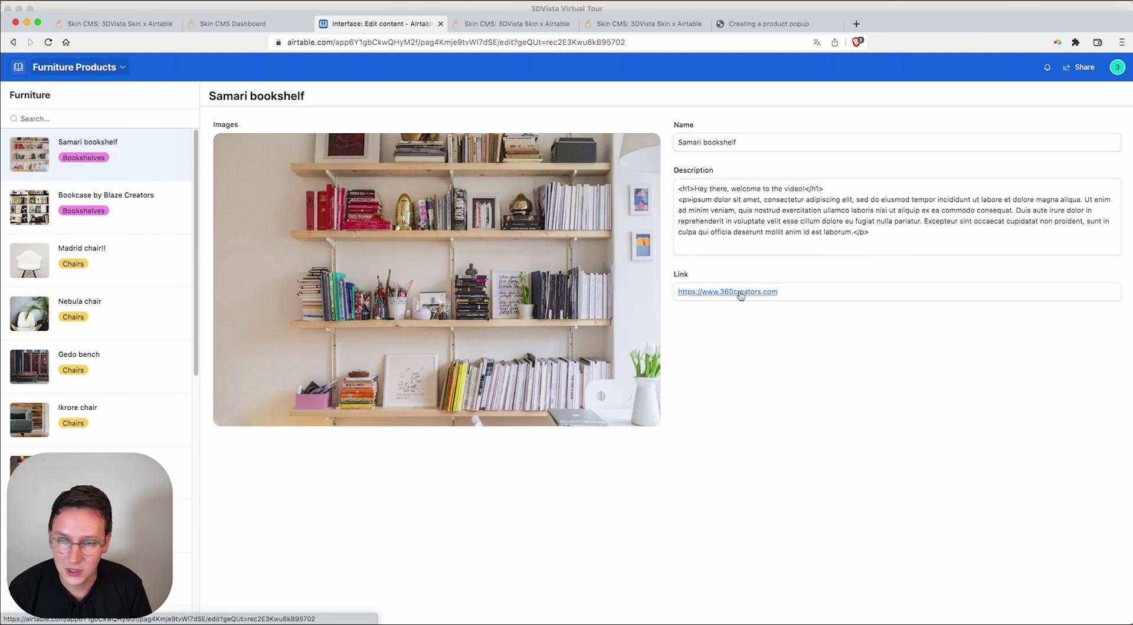
Make the Link field client-editable and Description view-only, then publish the Furniture interface.
click(883, 381)
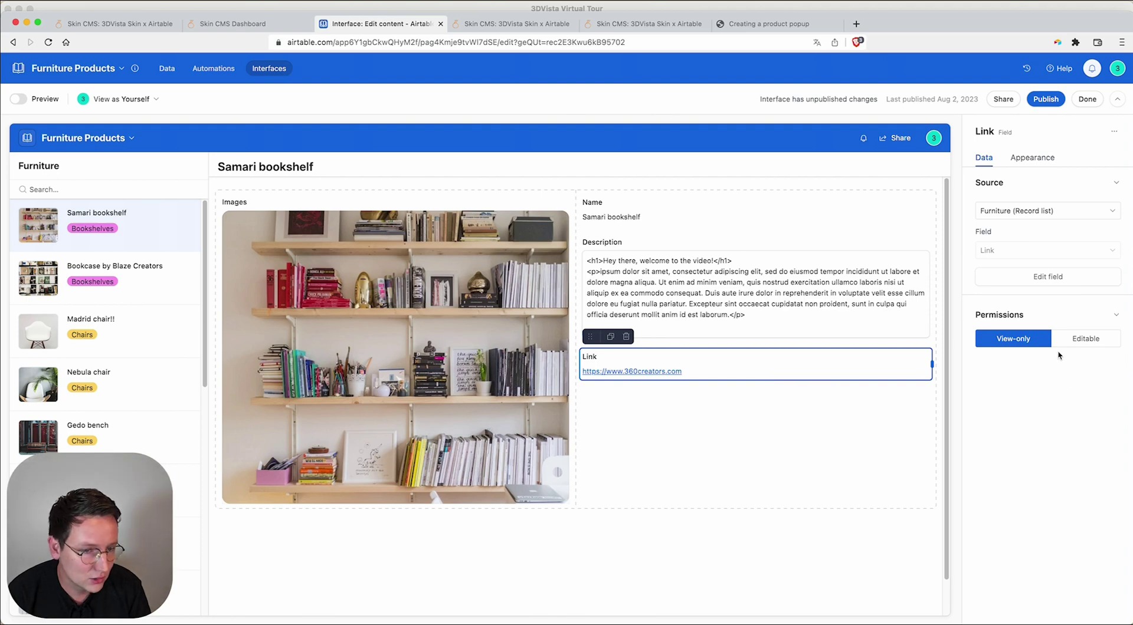
click(1081, 341)
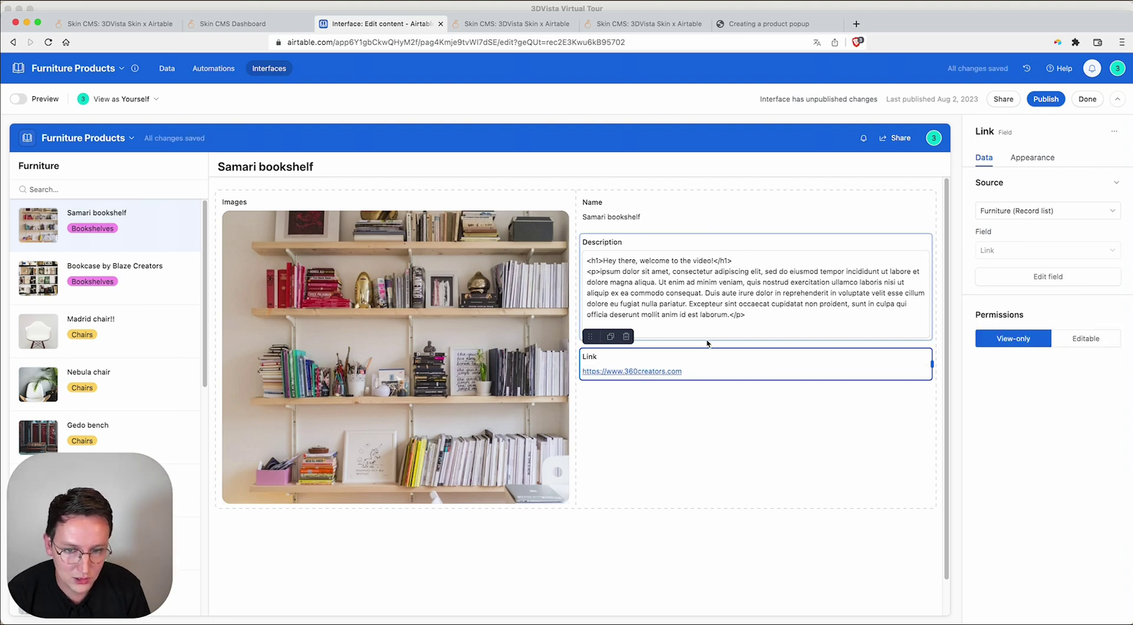
click(802, 274)
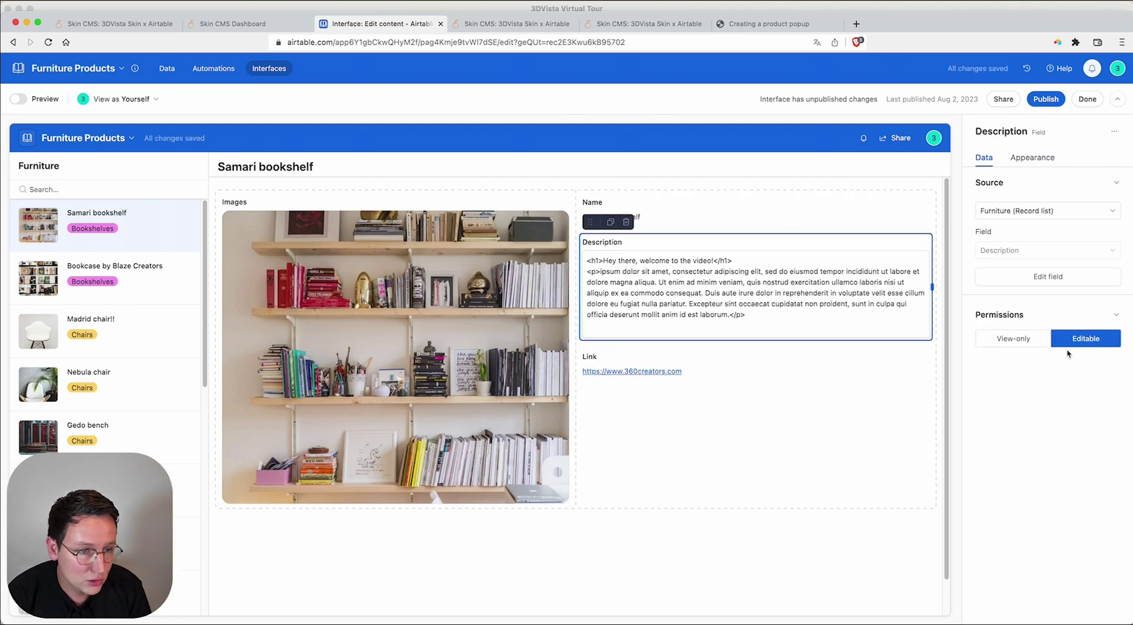
click(1024, 338)
click(713, 224)
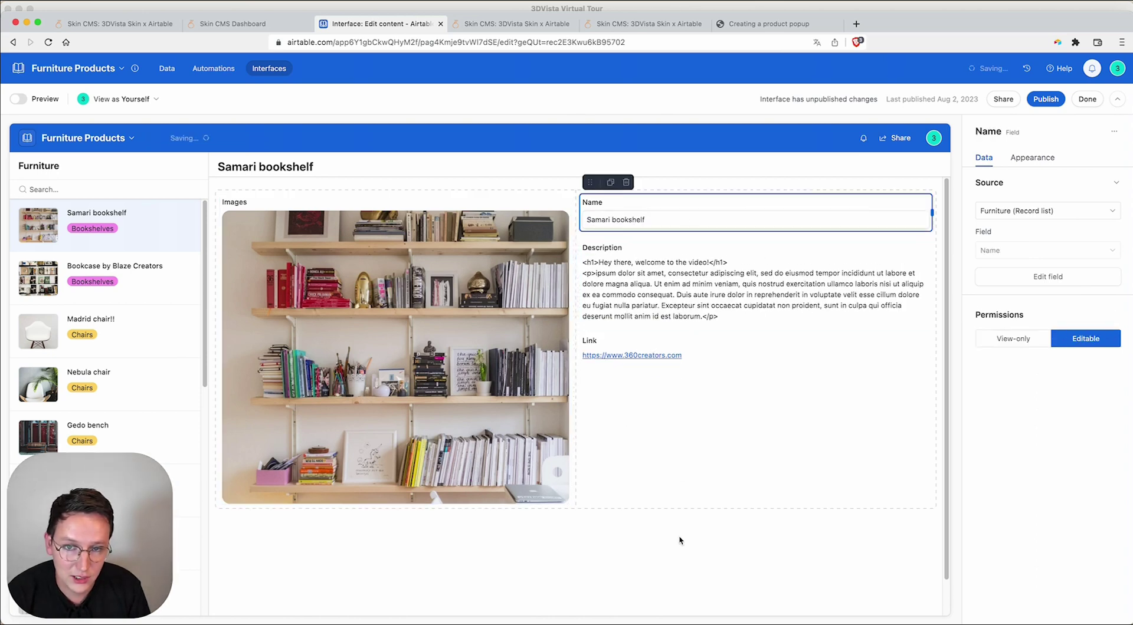
click(783, 301)
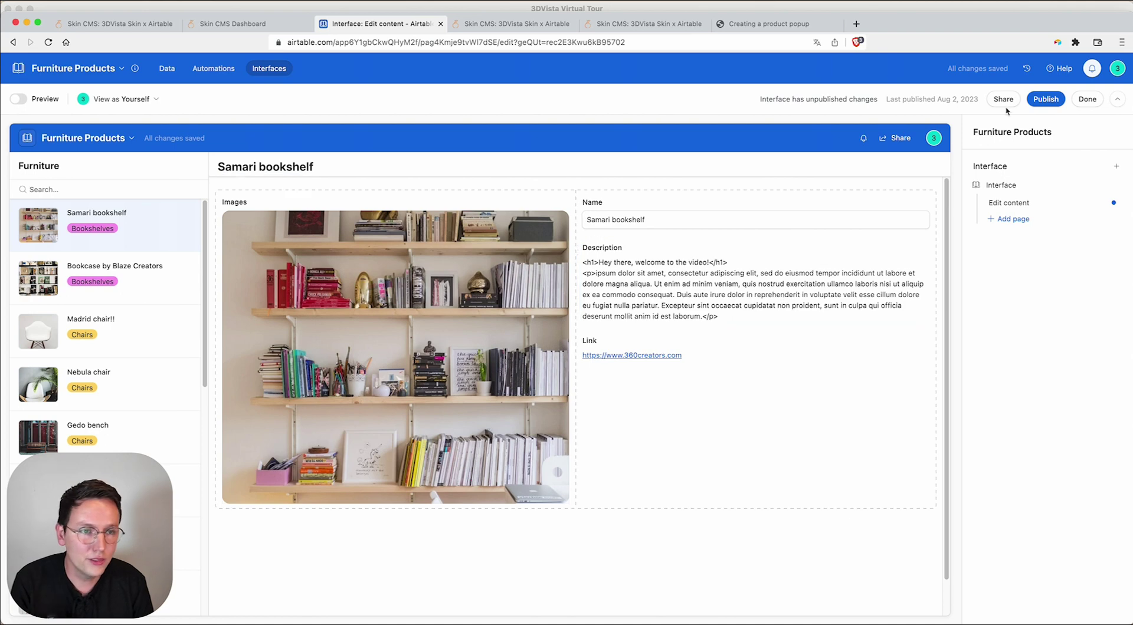
click(1045, 98)
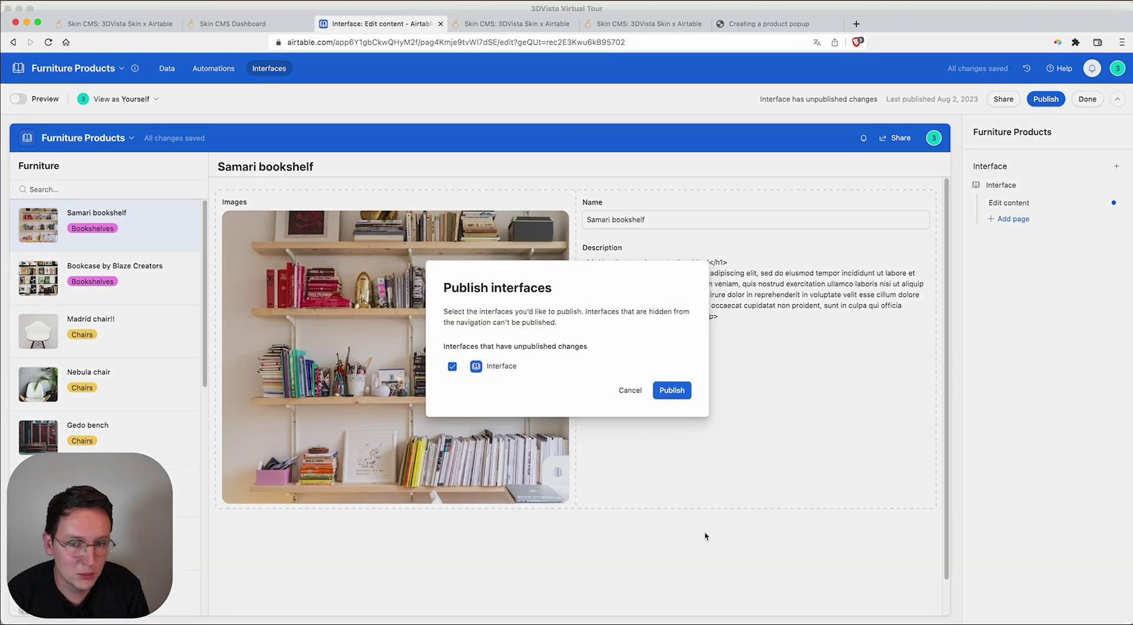
click(673, 390)
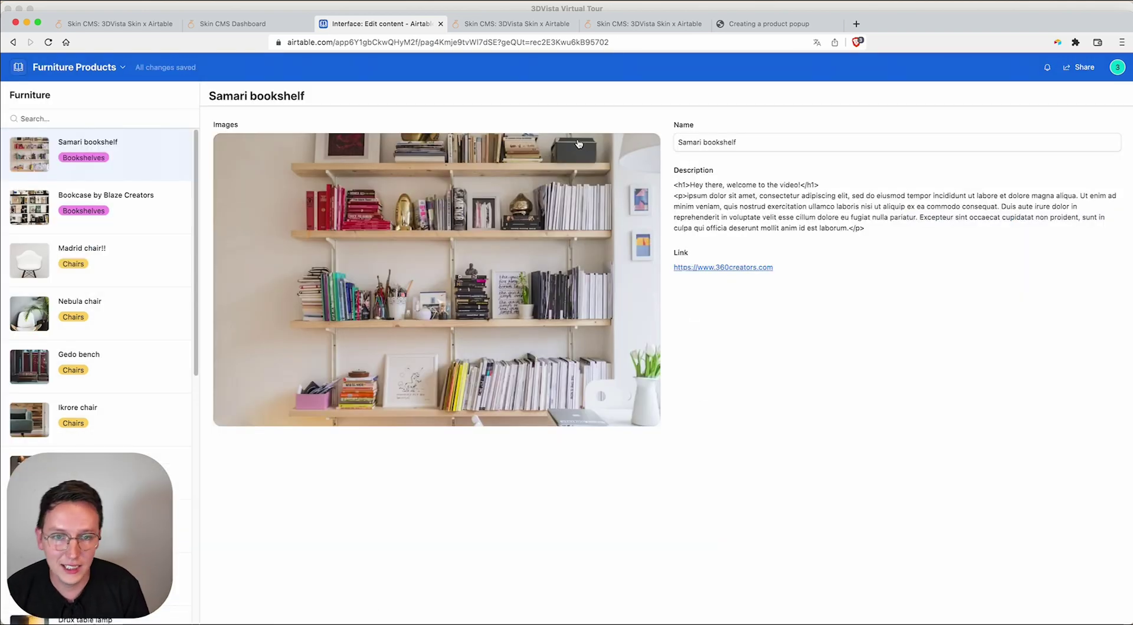
Browse the Bookcase by Blaze Creators, Madrid chair!!, Nebula chair, Gedo bench and Ikrore chair records.
click(746, 143)
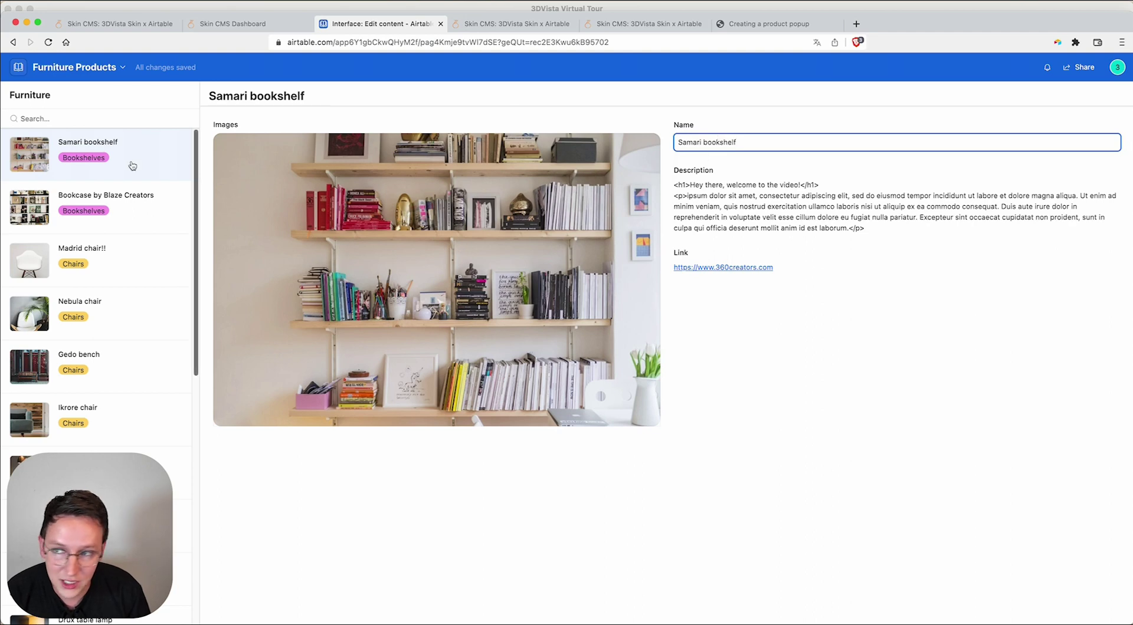
click(134, 204)
click(138, 251)
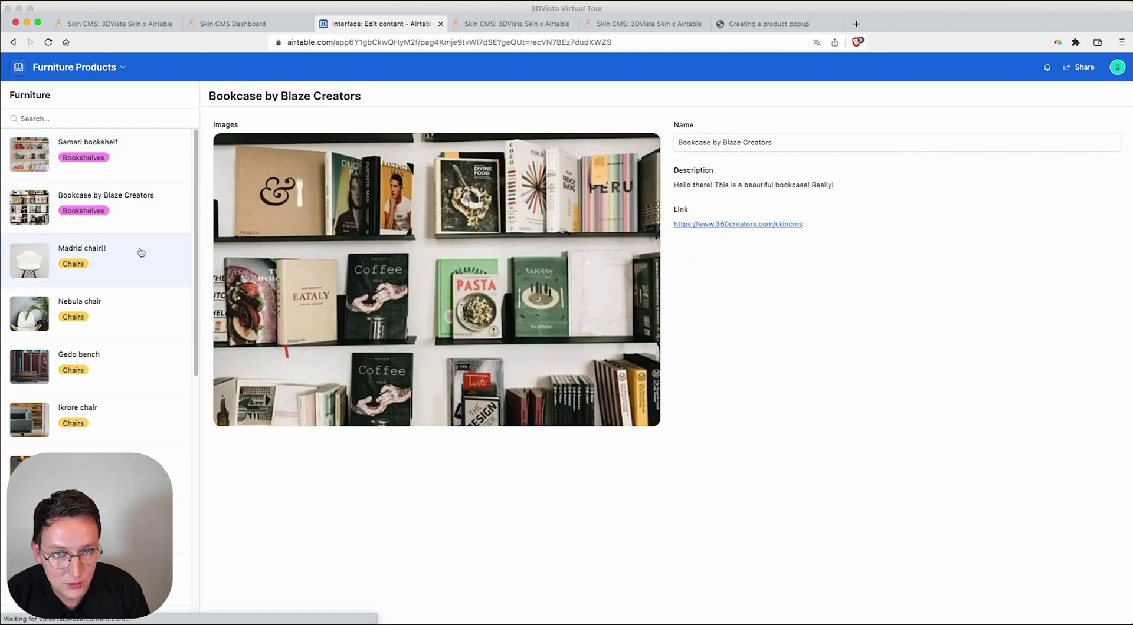
click(125, 329)
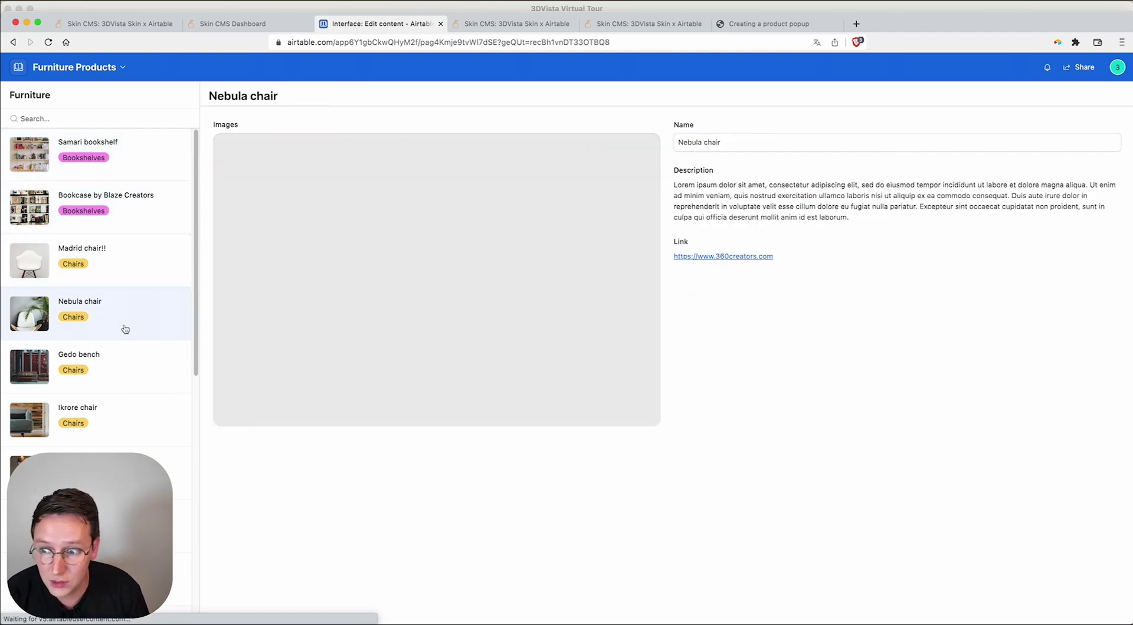
click(131, 388)
click(129, 422)
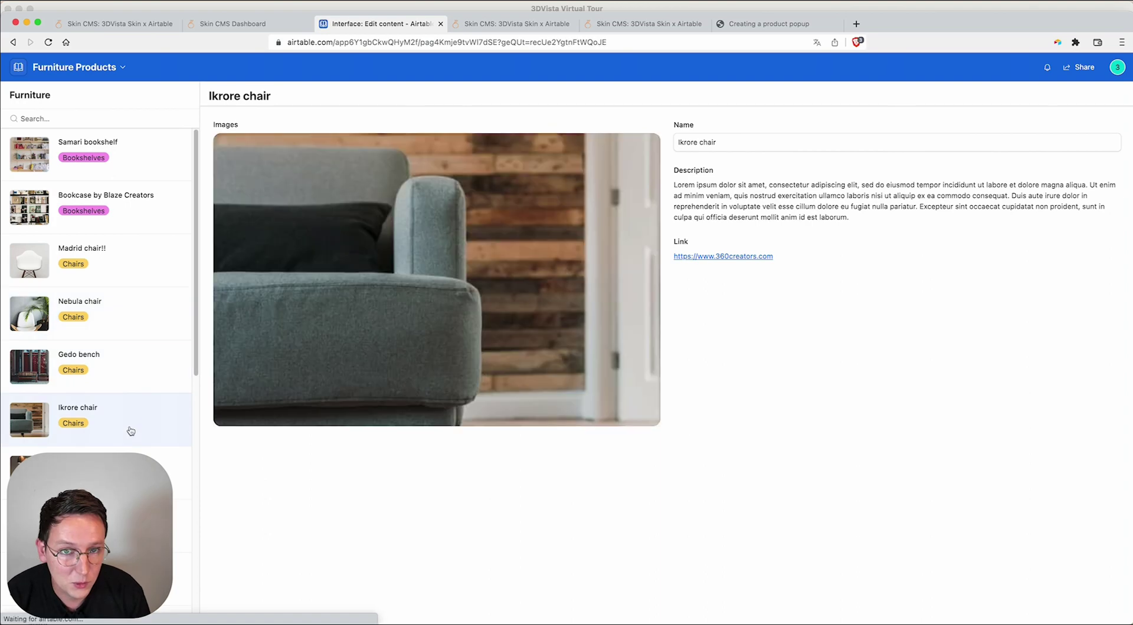
scroll(123, 342, down, 5)
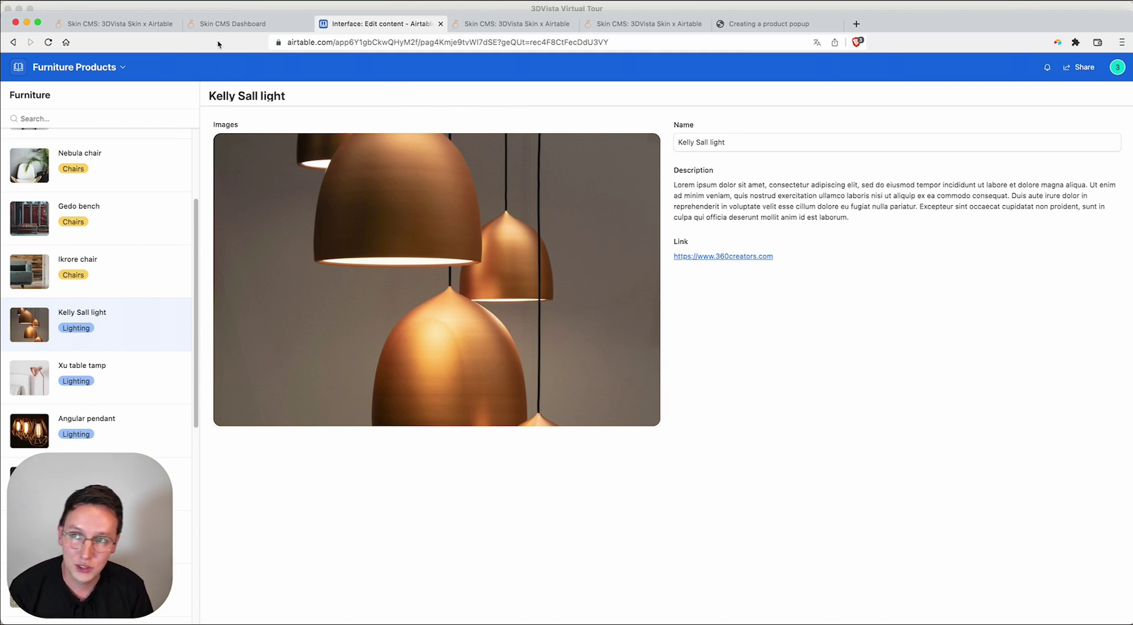
Scroll the 360creators.com/skincms page to pricing: Core €219, Freelancer €449, Business €889.
click(156, 31)
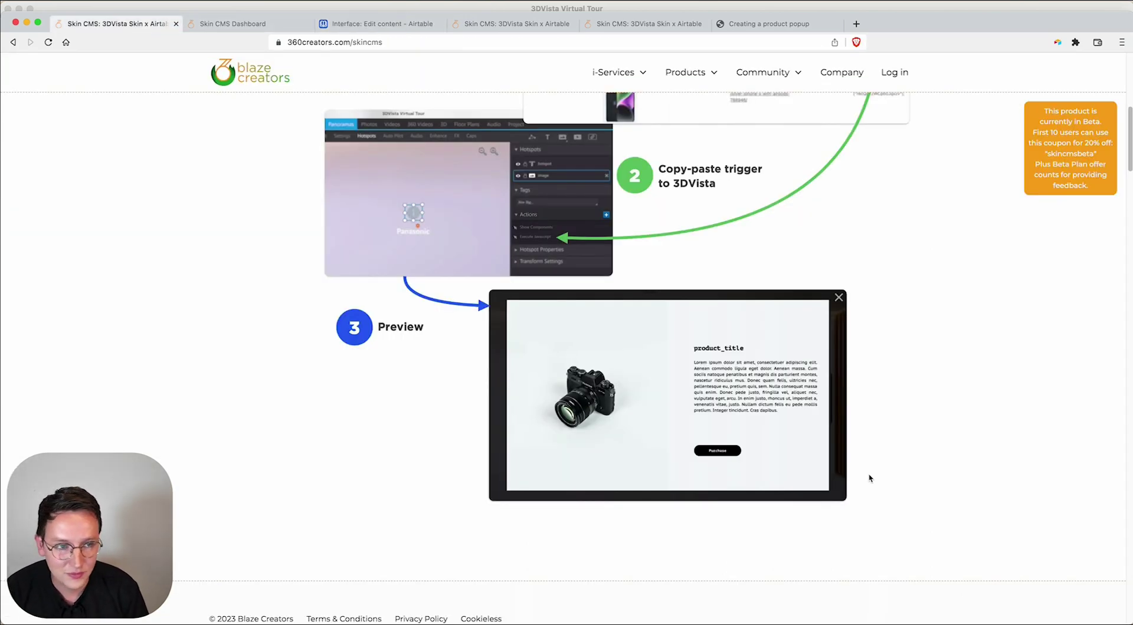
scroll(867, 475, down, 10)
scroll(830, 466, down, 15)
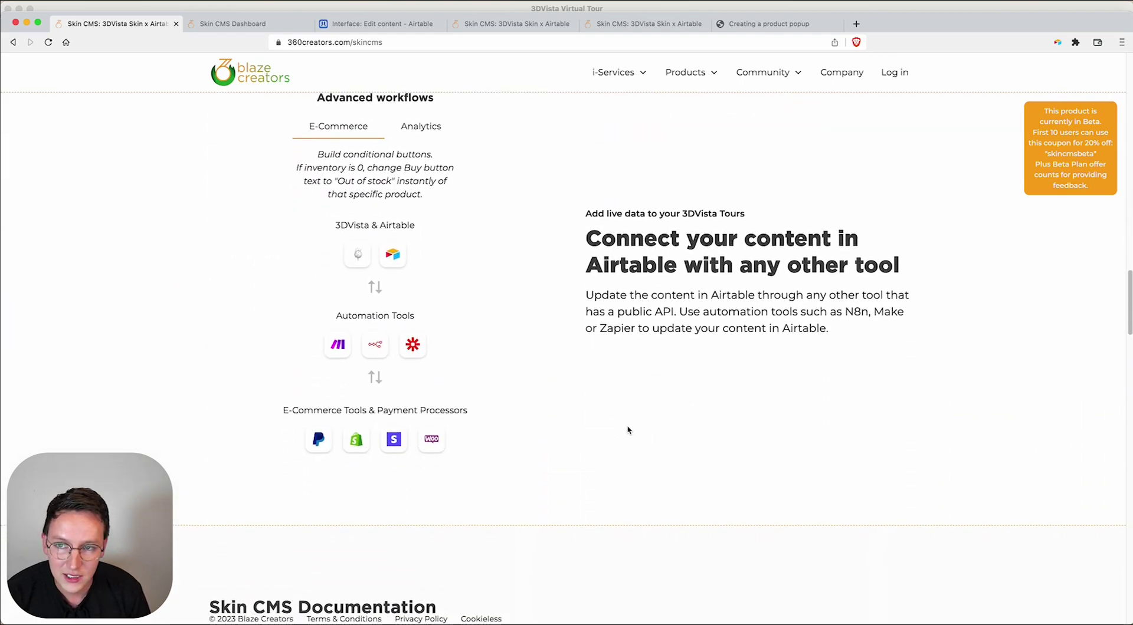
scroll(472, 407, down, 3)
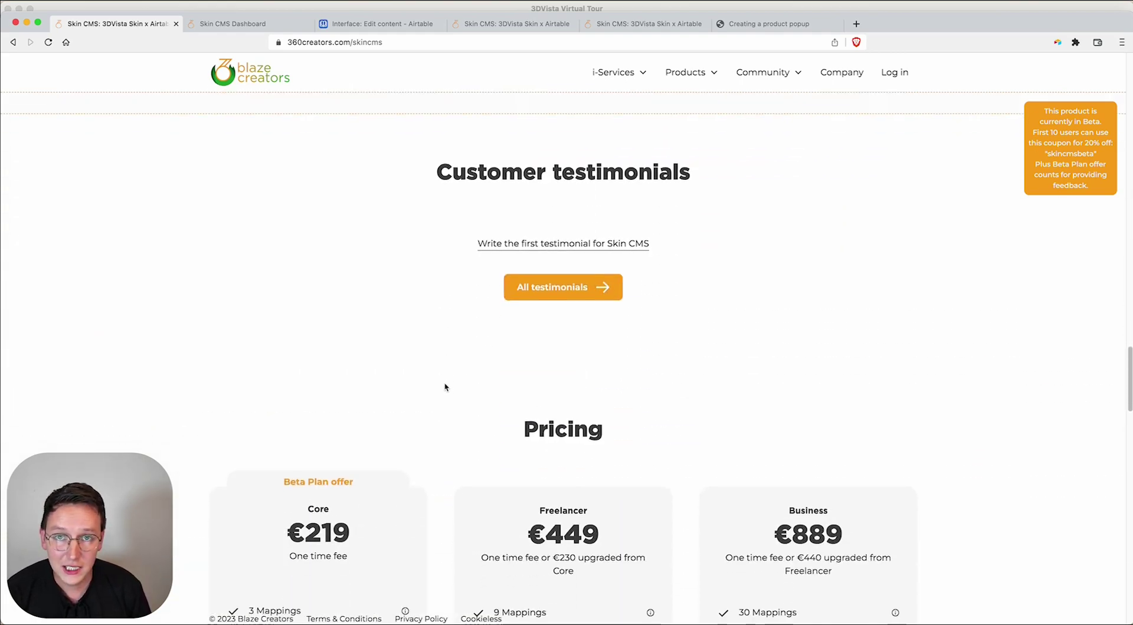
scroll(826, 463, down, 5)
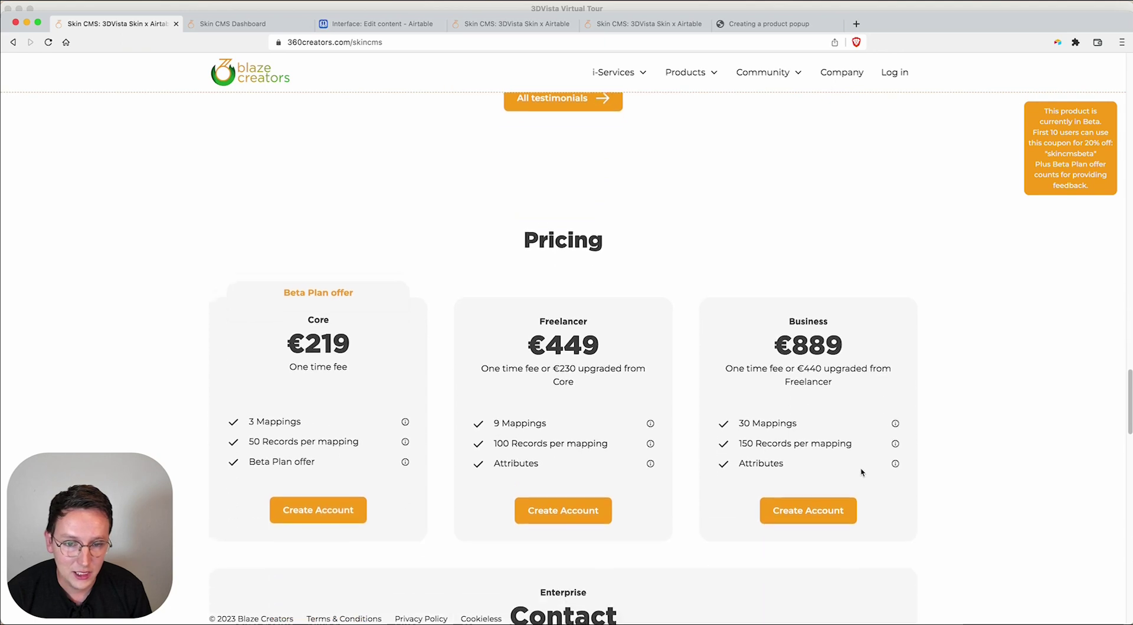
scroll(867, 481, down, 3)
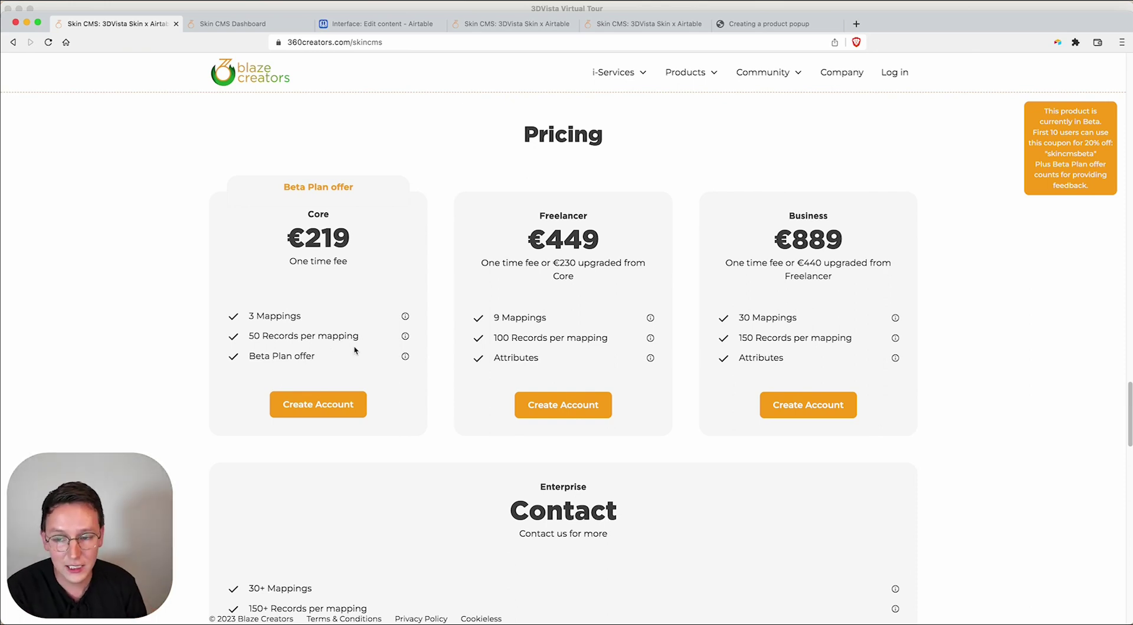
mouse_move(407, 359)
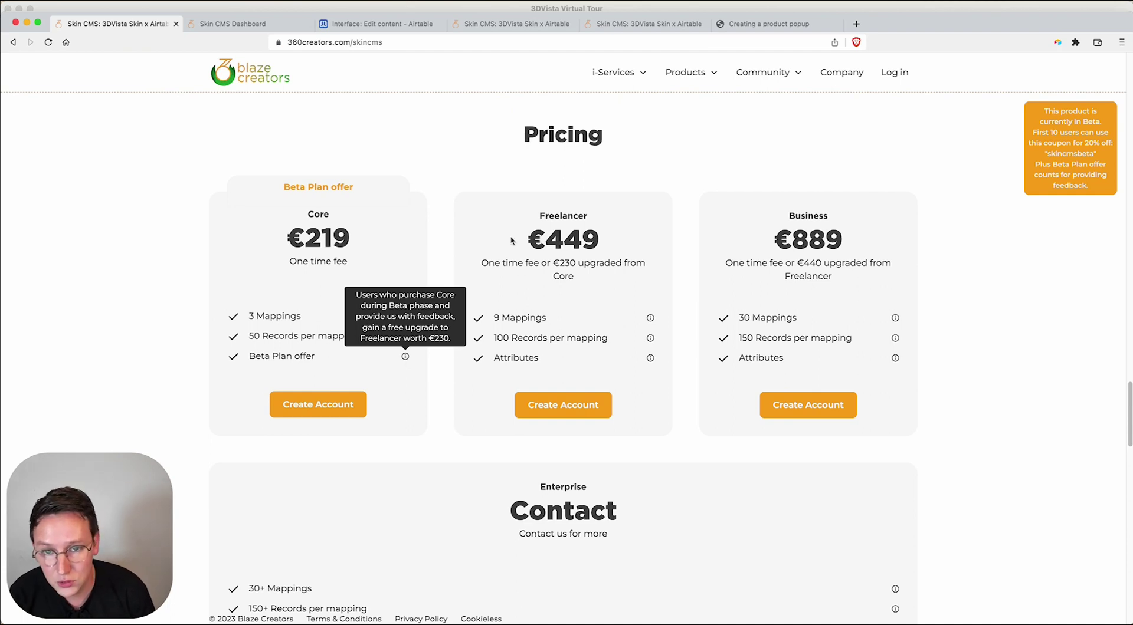
double_click(552, 216)
double_click(329, 236)
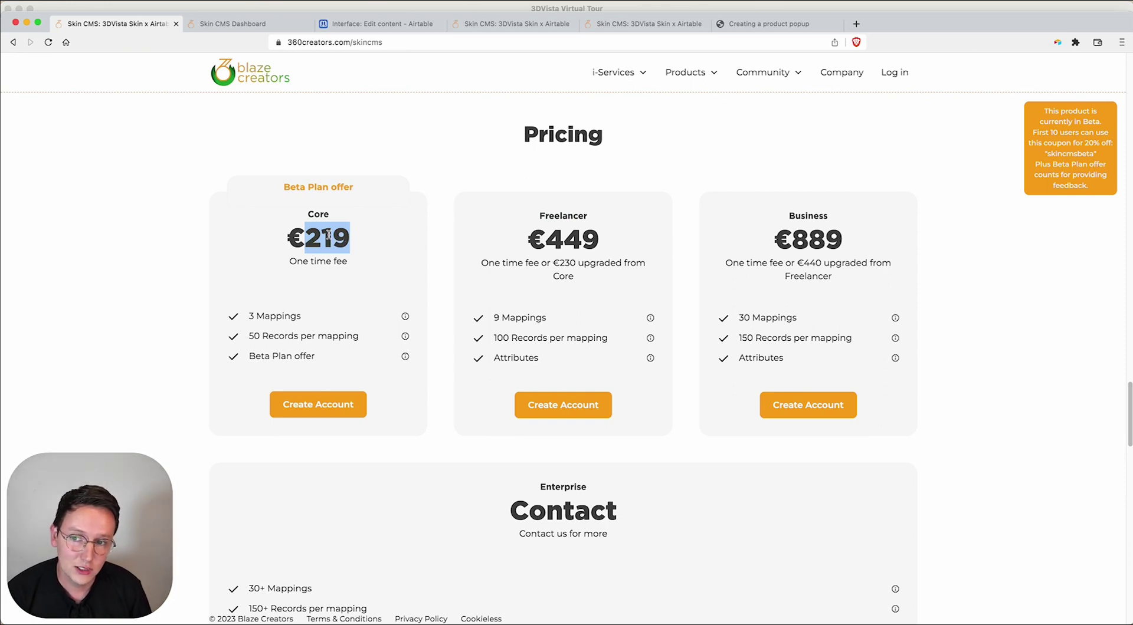
click(399, 239)
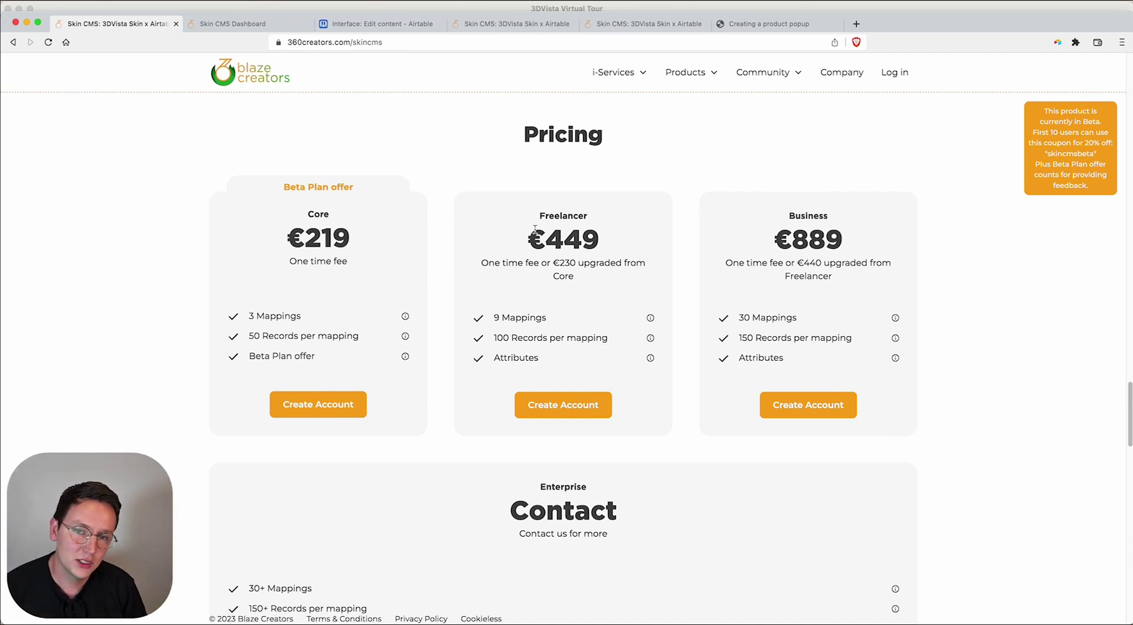
double_click(313, 214)
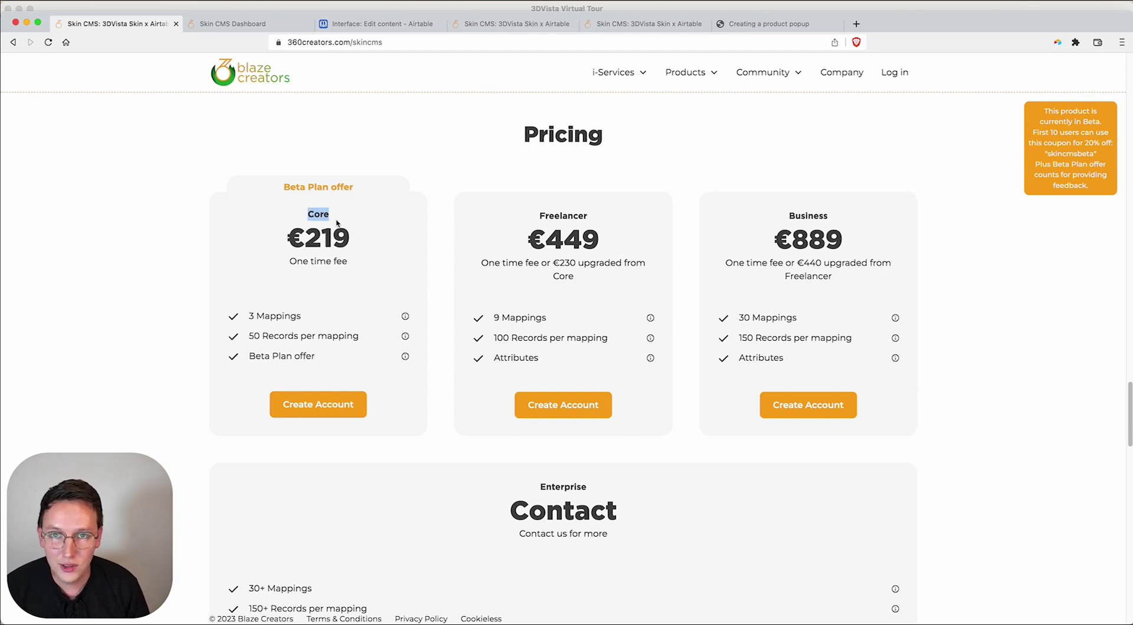
click(357, 220)
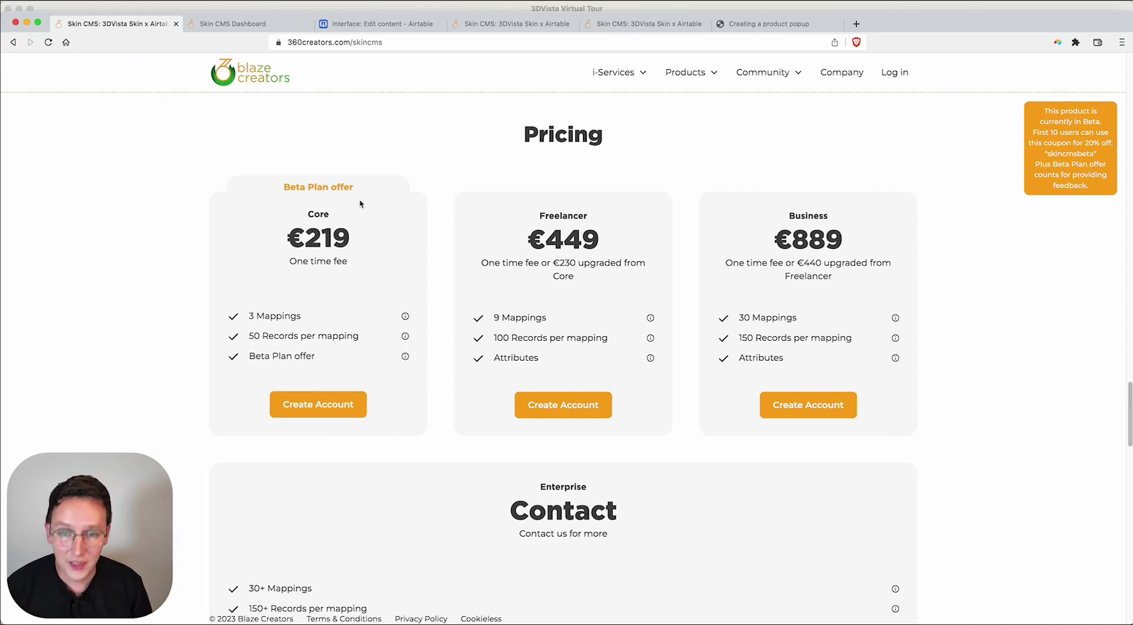
double_click(552, 245)
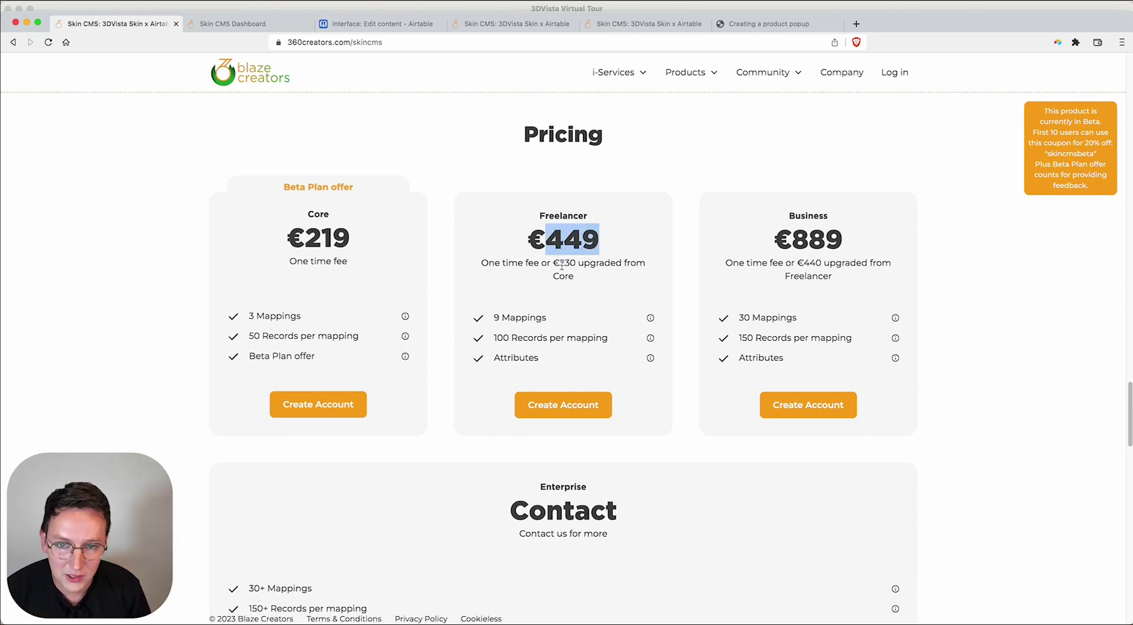
double_click(563, 263)
click(566, 225)
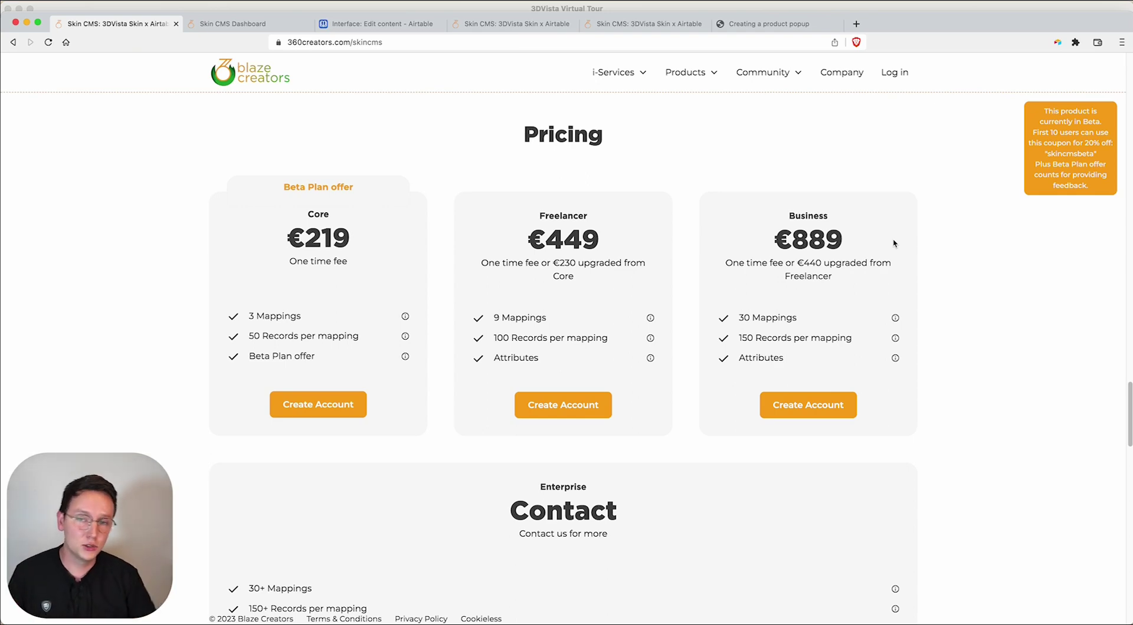
Scroll past the plans table to the FAQ on upgrade pricing and the skincmsbeta discount.
scroll(677, 324, down, 10)
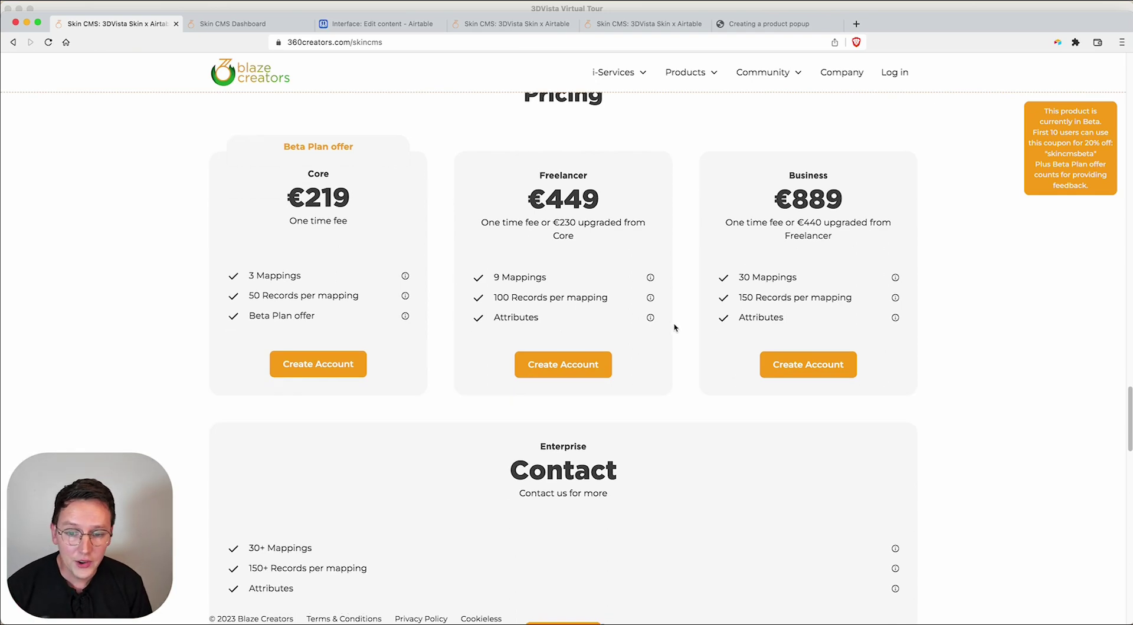
scroll(669, 325, down, 10)
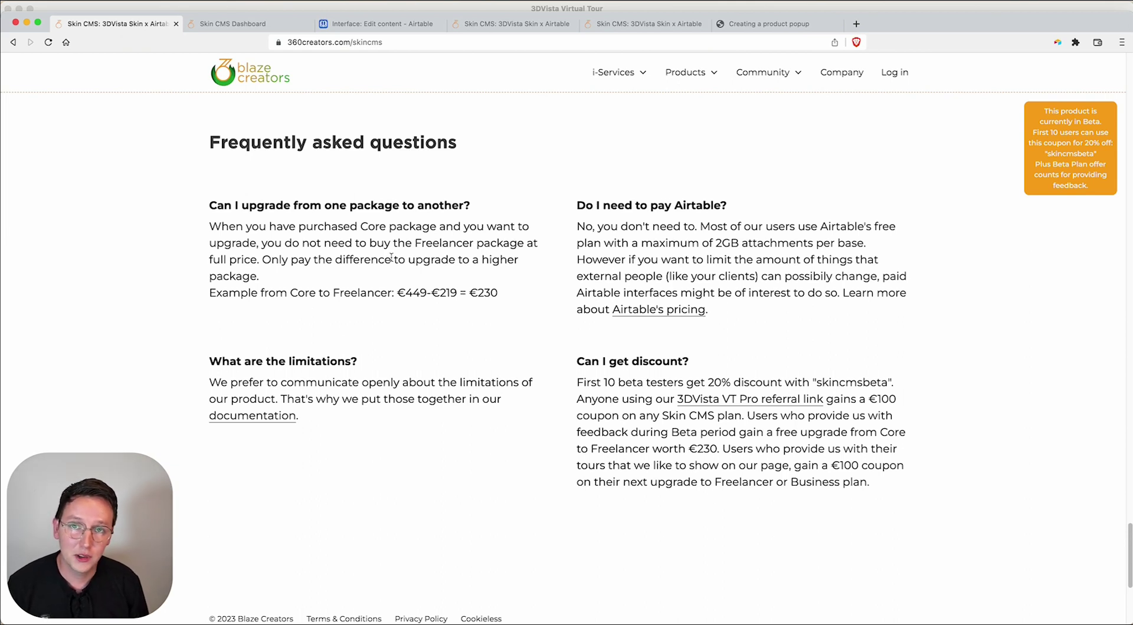
scroll(346, 311, down, 5)
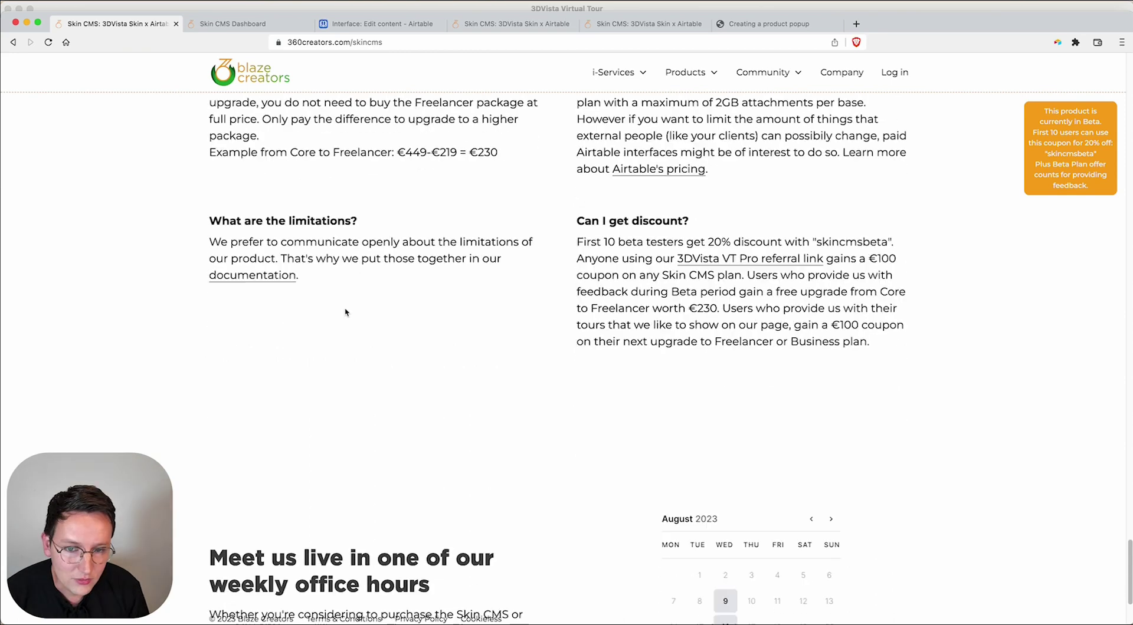